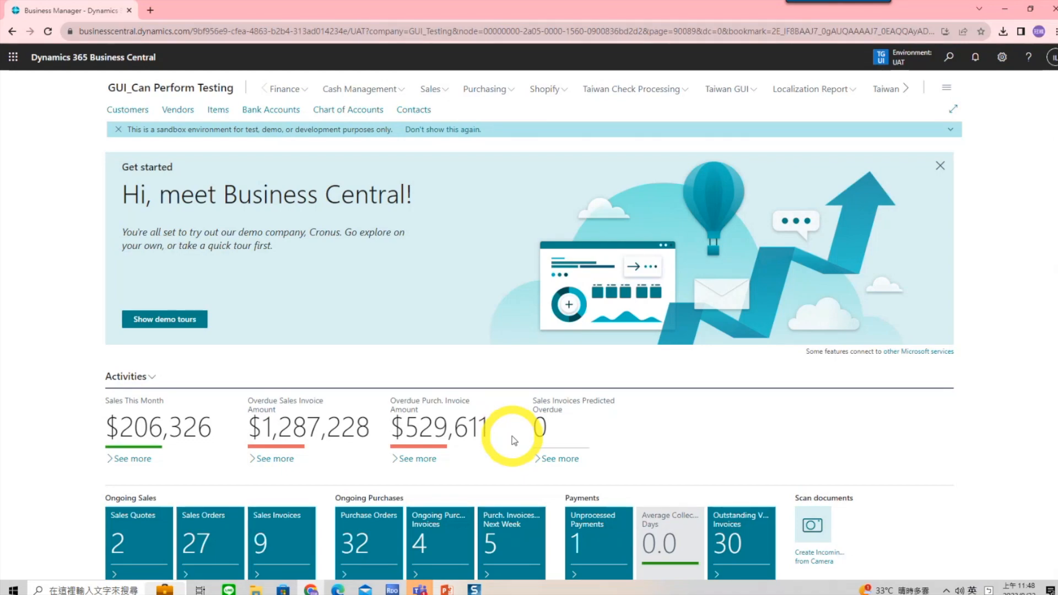
- Find and open the Purchase Orders list, and create a new purchase order
{"action": "left_click", "coordinate": [949, 58]}
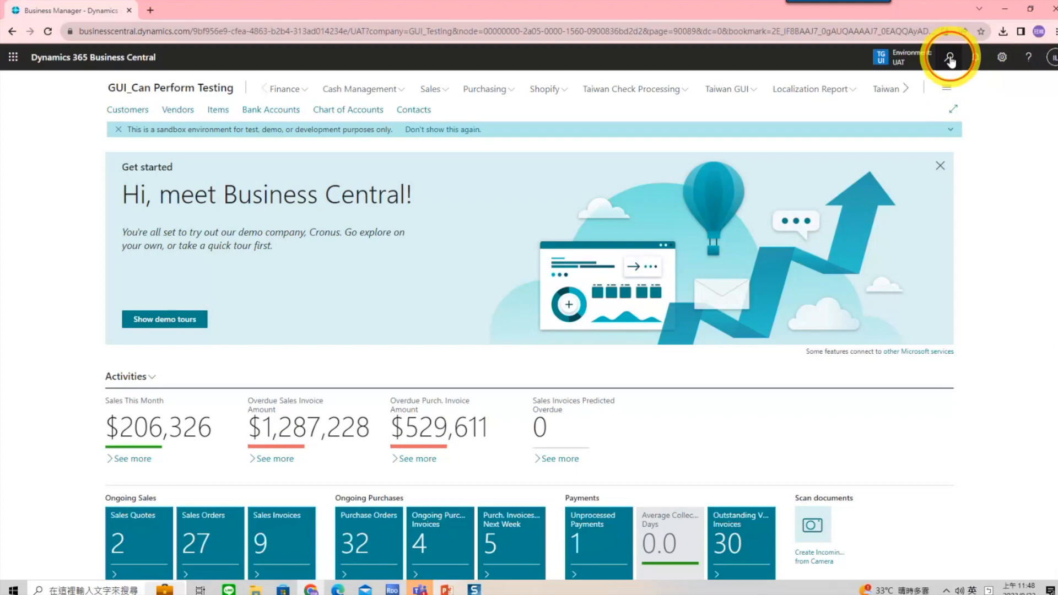
{"action": "type", "text": "purchase order"}
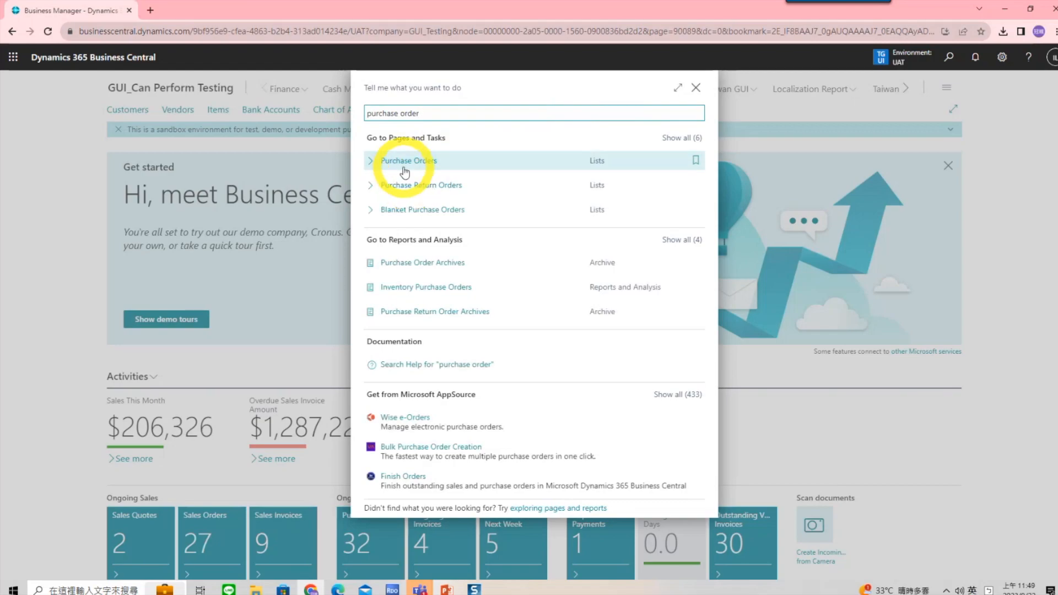
{"action": "left_click", "coordinate": [405, 162]}
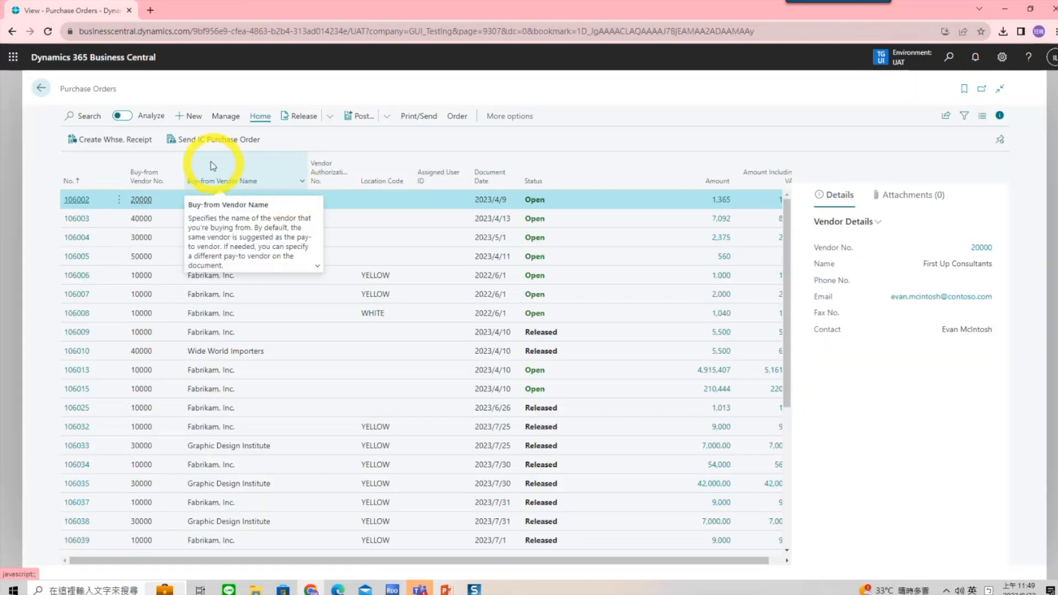
{"action": "left_click", "coordinate": [188, 117]}
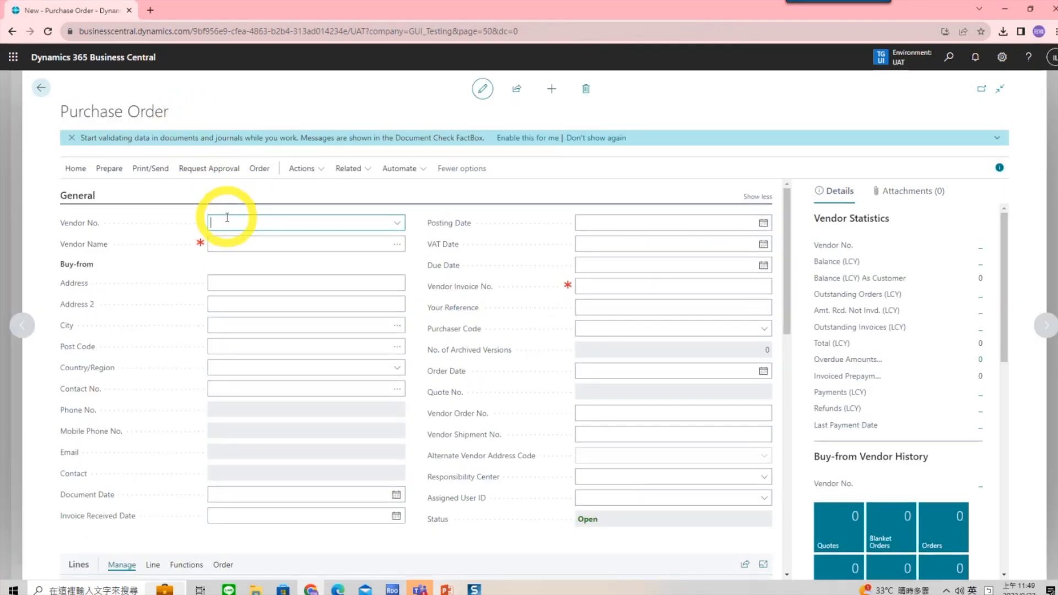
- Set the vendor of the new purchase order to Fabrikam, Inc
{"action": "left_click", "coordinate": [225, 241]}
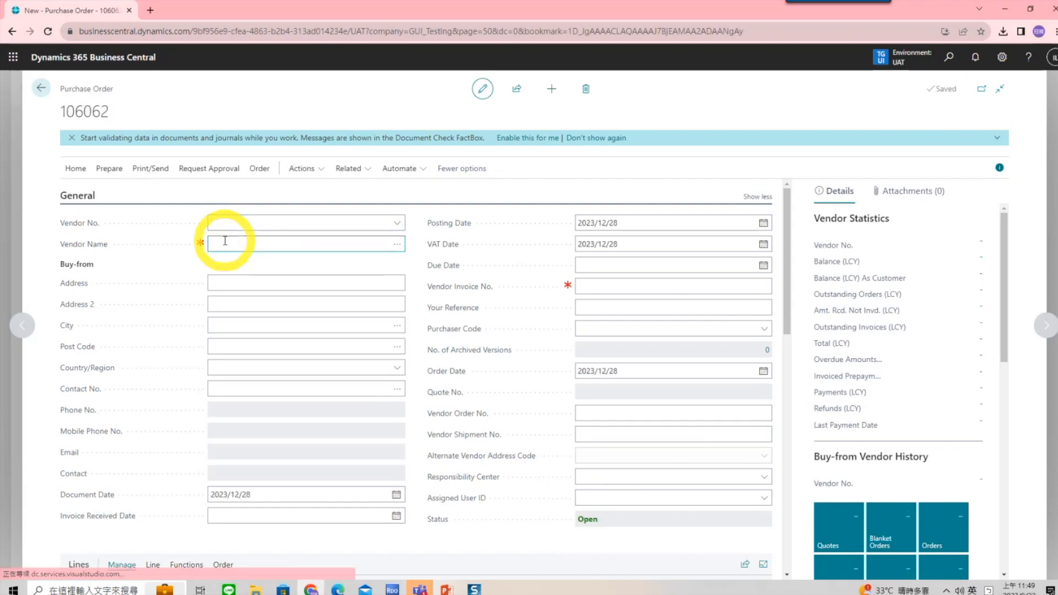
{"action": "type", "text": "10000"}
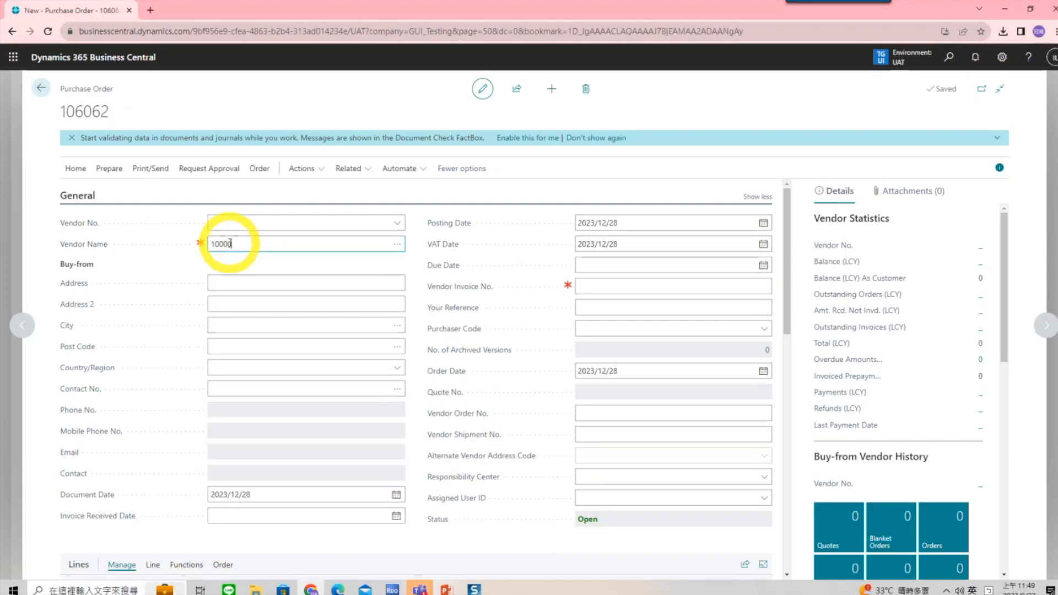
{"action": "key", "text": "Tab"}
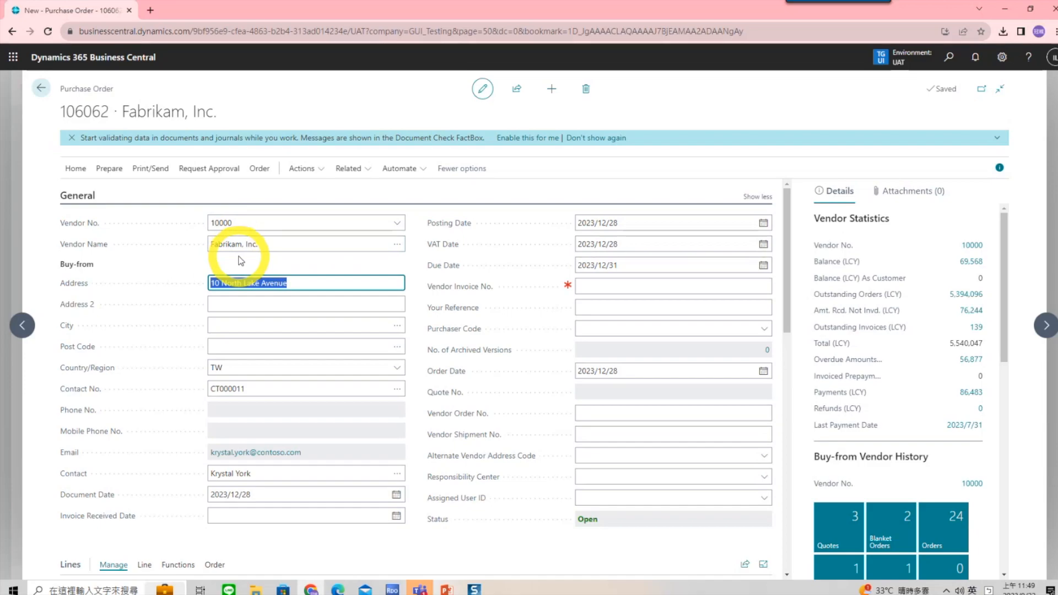
- Set both the Posting Date and the VAT Date of the purchase order to 2023/9/22
{"action": "left_click", "coordinate": [764, 224]}
{"action": "scroll", "coordinate": [609, 307], "scroll_direction": "up", "scroll_amount": 3}
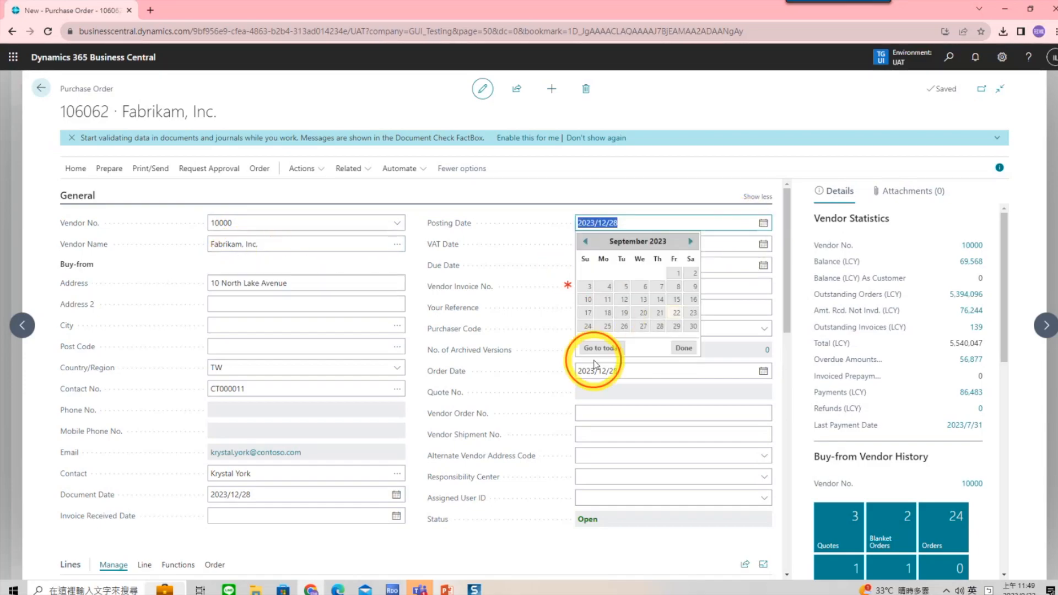
{"action": "left_click", "coordinate": [675, 313]}
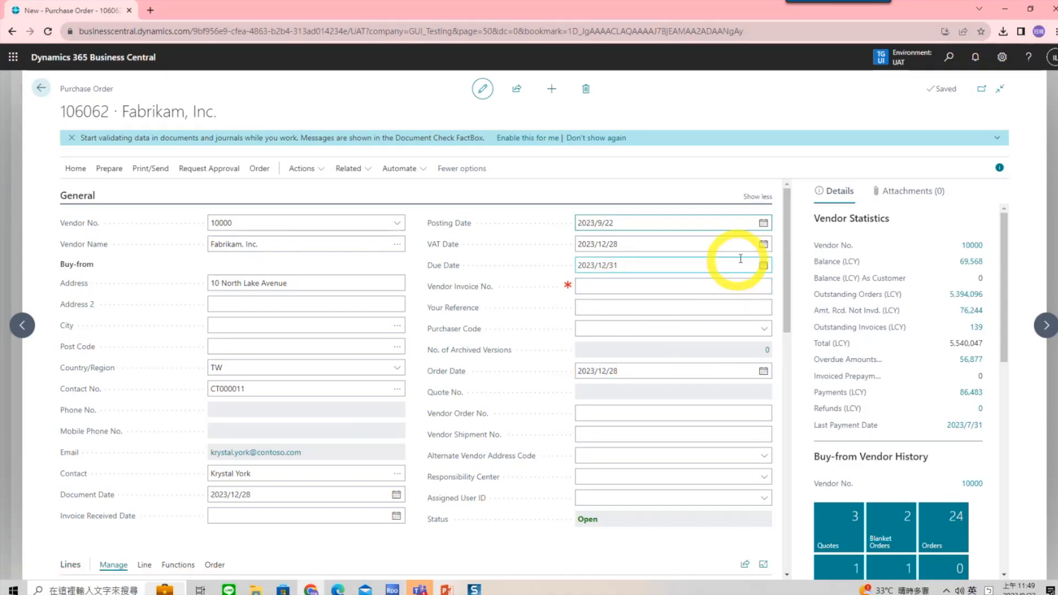
{"action": "left_click", "coordinate": [764, 245]}
{"action": "left_click", "coordinate": [603, 382]}
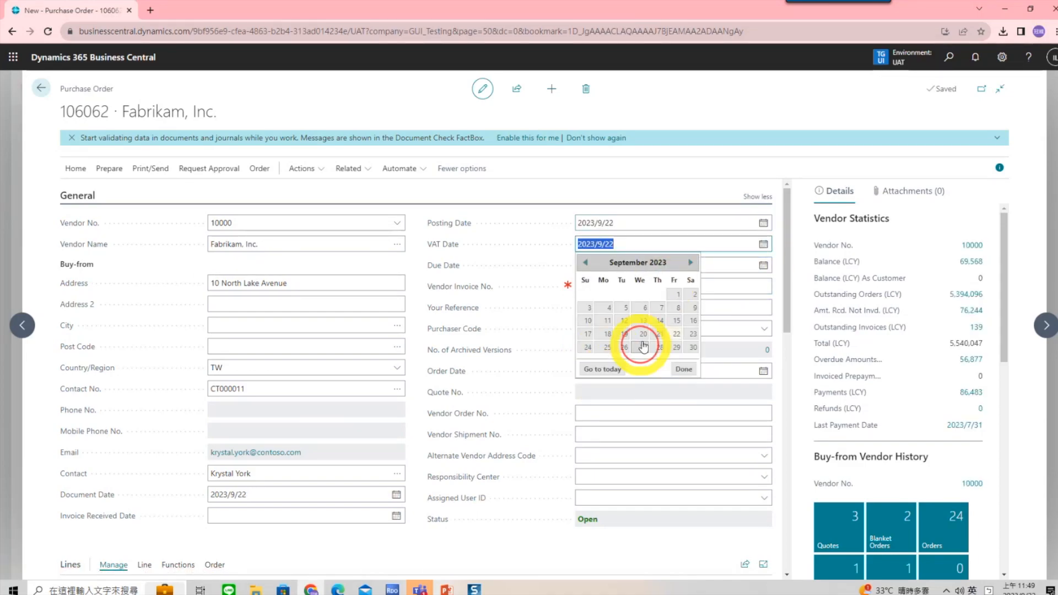
{"action": "left_click", "coordinate": [675, 334]}
{"action": "left_click", "coordinate": [654, 248]}
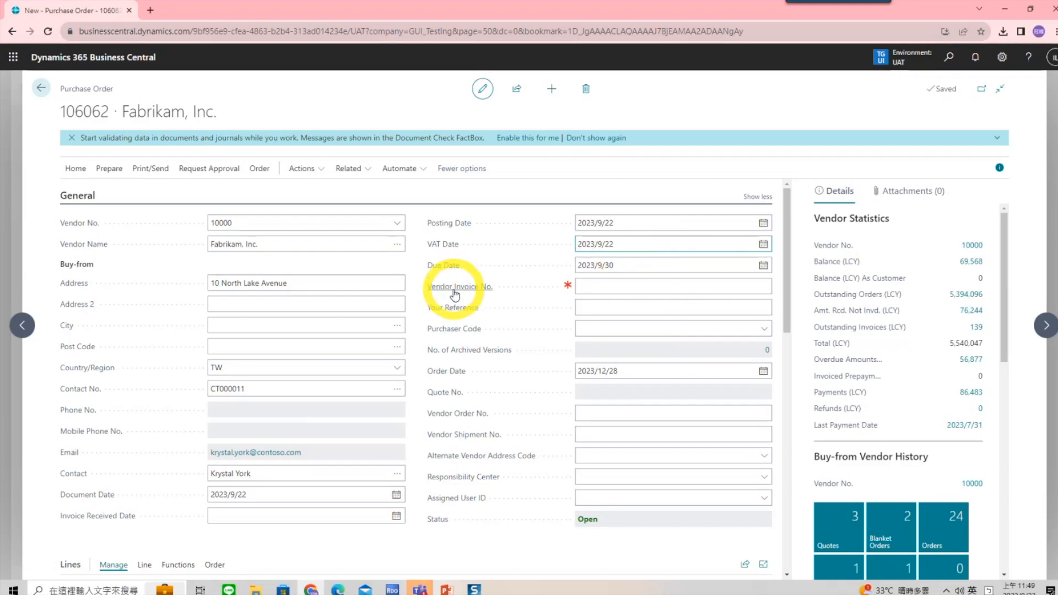
{"action": "left_click", "coordinate": [342, 308]}
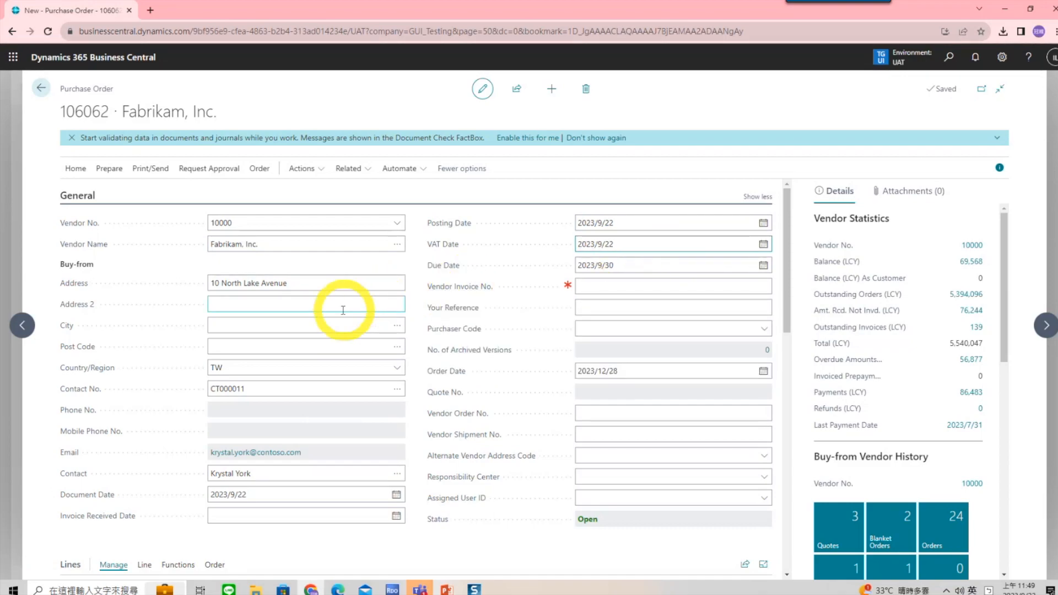
- Fill the first order line with item 1896-S (Blue Desk) and a quantity of 10
{"action": "scroll", "coordinate": [330, 320], "scroll_direction": "down", "scroll_amount": 3}
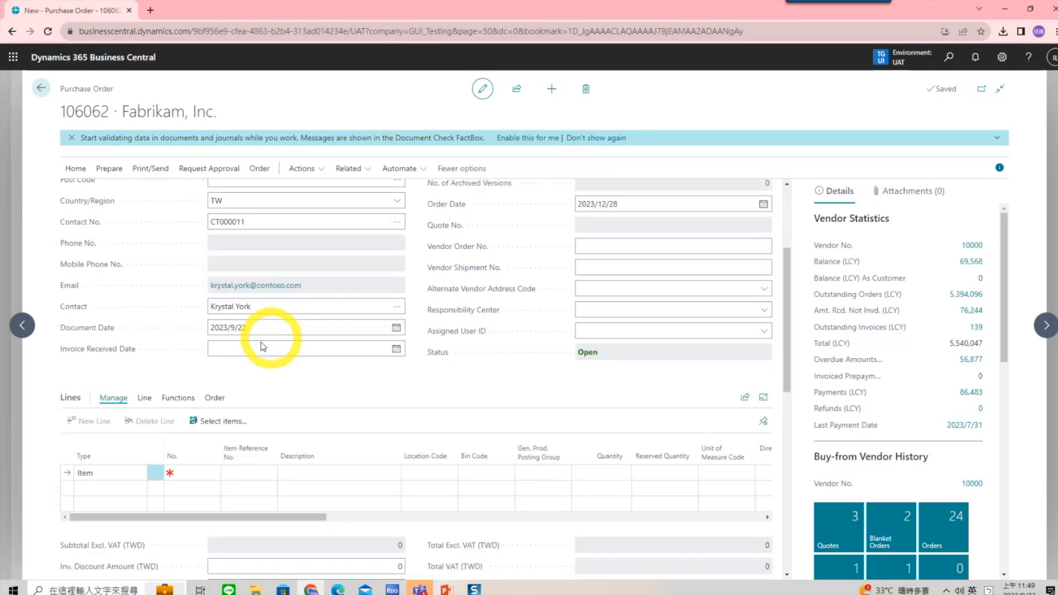
{"action": "left_click", "coordinate": [132, 474]}
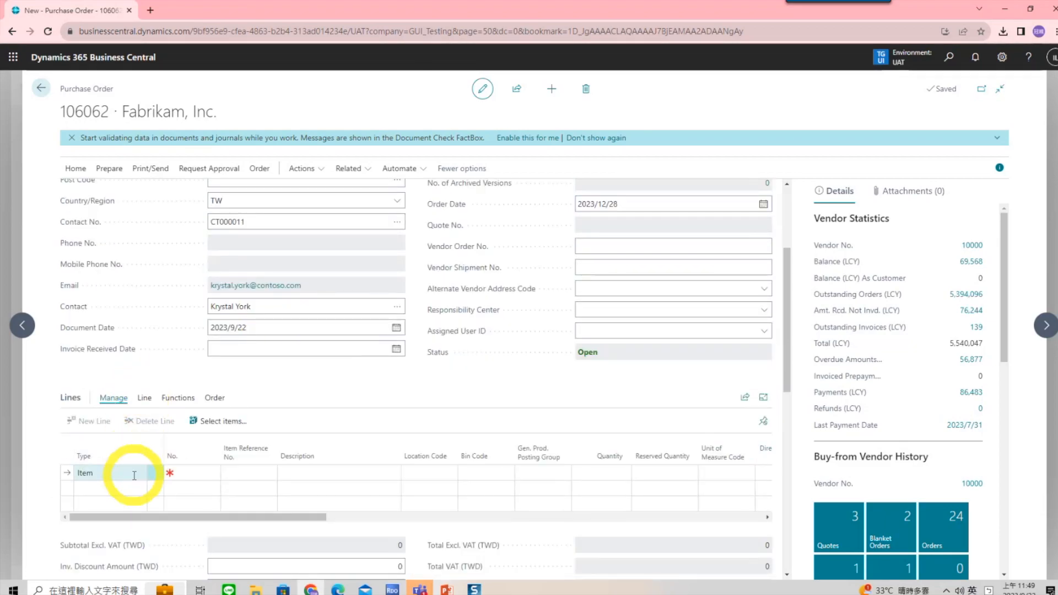
{"action": "left_click", "coordinate": [204, 472]}
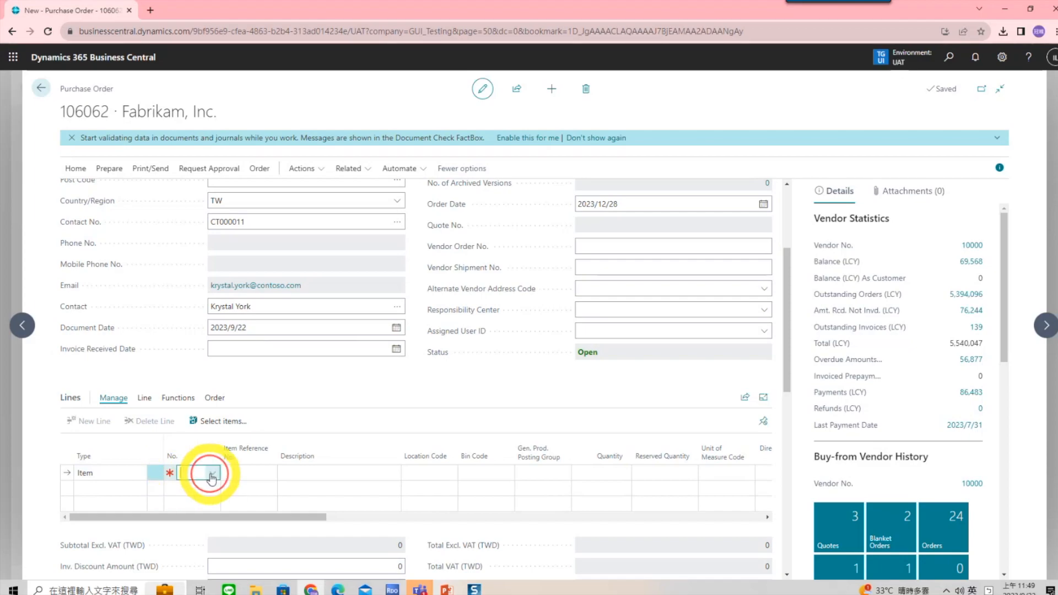
{"action": "left_click", "coordinate": [213, 475]}
{"action": "left_click", "coordinate": [212, 475]}
{"action": "left_click", "coordinate": [212, 475]}
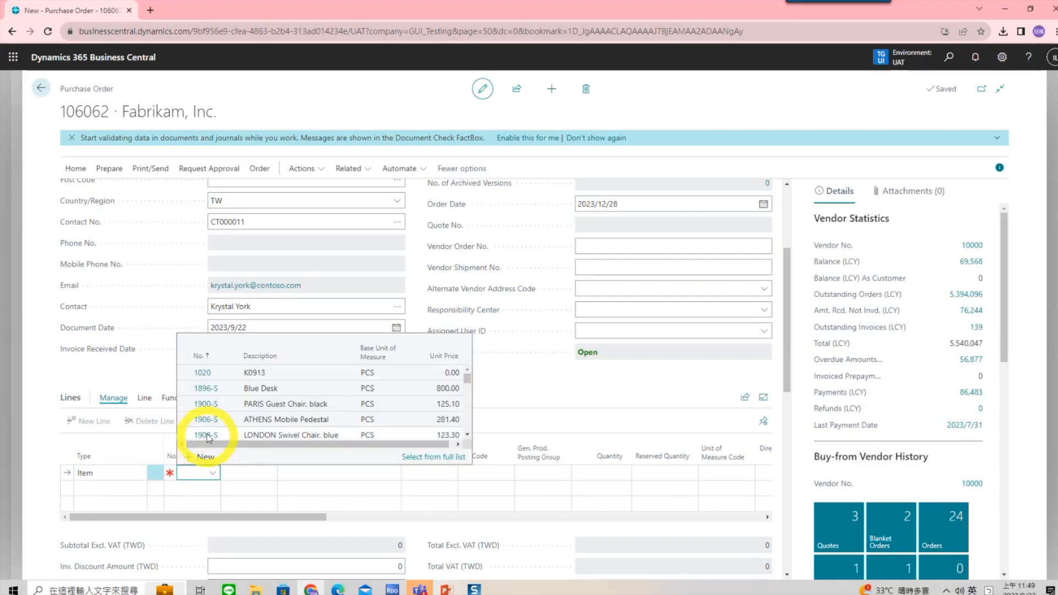
{"action": "left_click", "coordinate": [211, 389]}
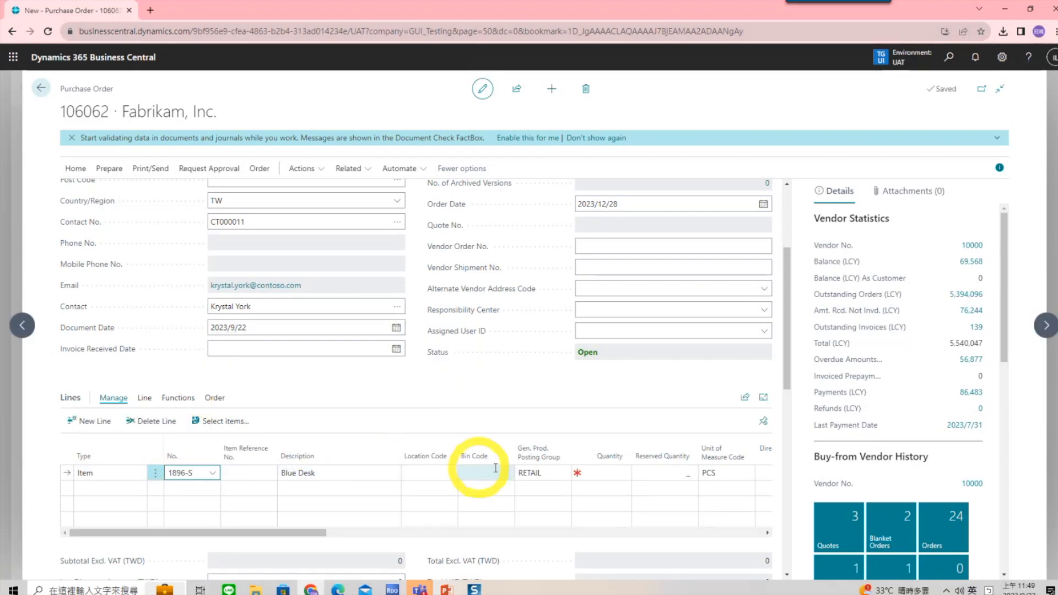
{"action": "left_click", "coordinate": [624, 469]}
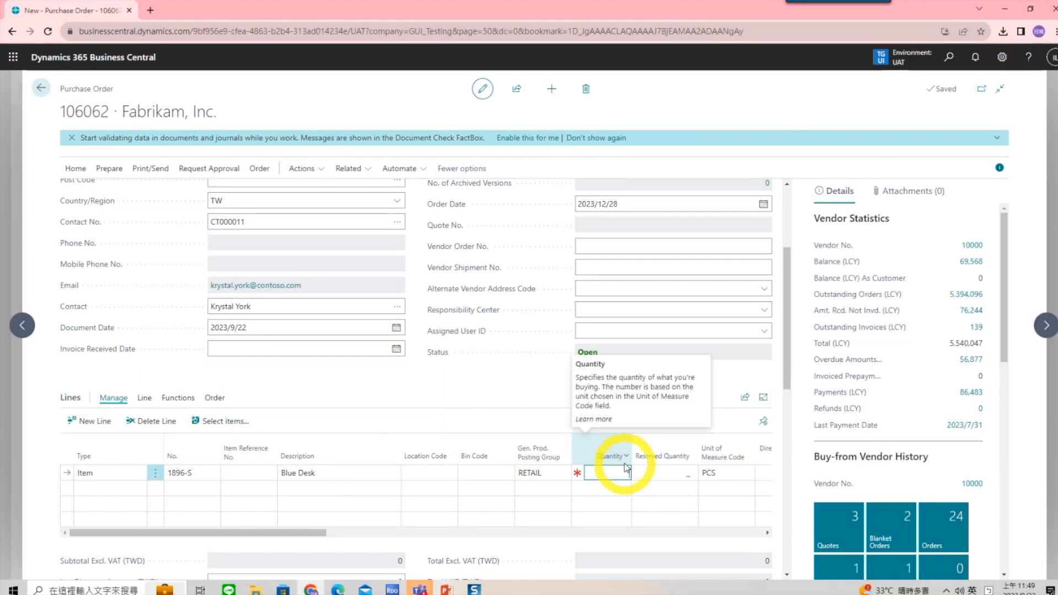
{"action": "type", "text": "10"}
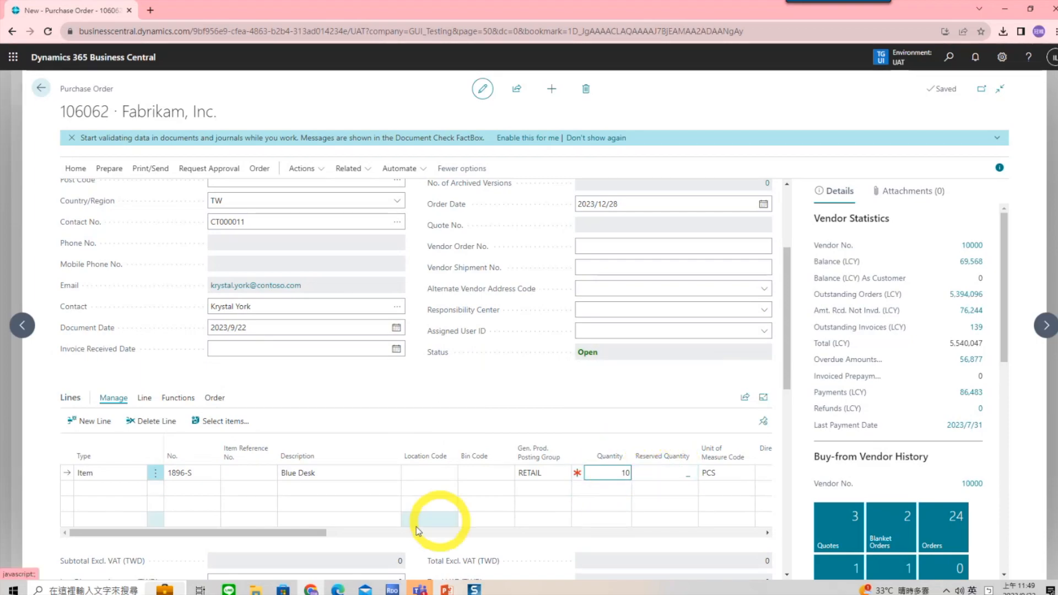
- Review the Blue Desk line's direct unit cost and quantity to receive, along with the order totals including VAT
{"action": "left_click_drag", "start_coordinate": [330, 533], "coordinate": [419, 534]}
{"action": "left_click", "coordinate": [491, 474]}
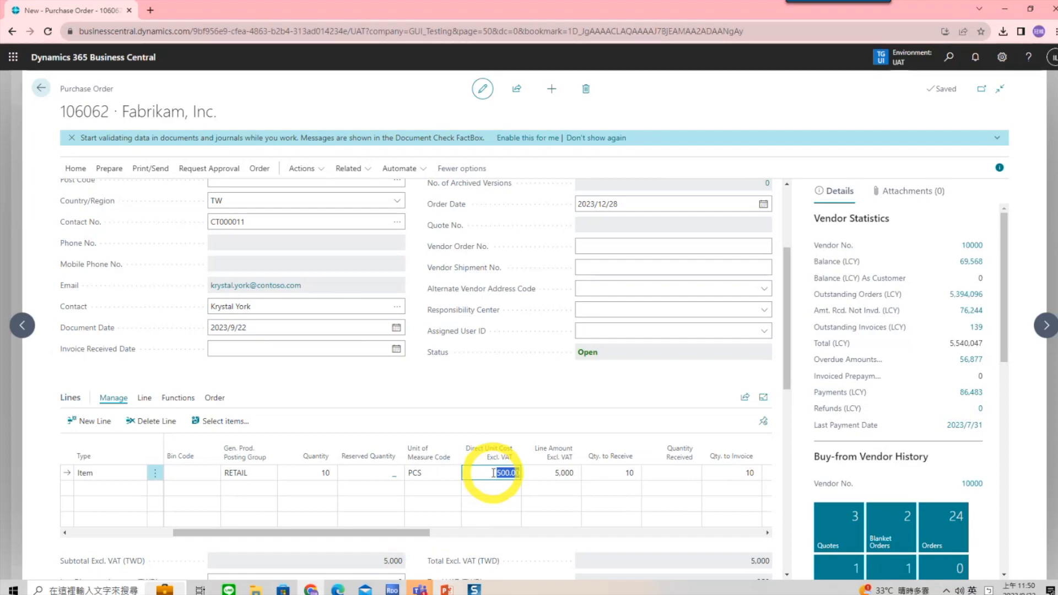
{"action": "scroll", "coordinate": [494, 476], "scroll_direction": "down", "scroll_amount": 1}
{"action": "scroll", "coordinate": [494, 479], "scroll_direction": "down", "scroll_amount": 1}
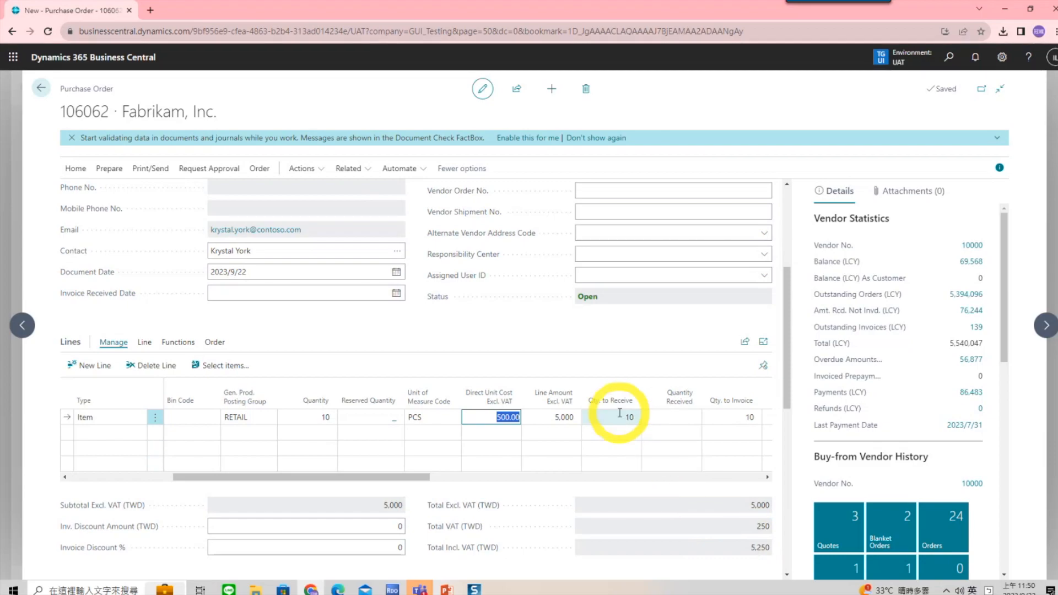
{"action": "scroll", "coordinate": [617, 413], "scroll_direction": "up", "scroll_amount": 2}
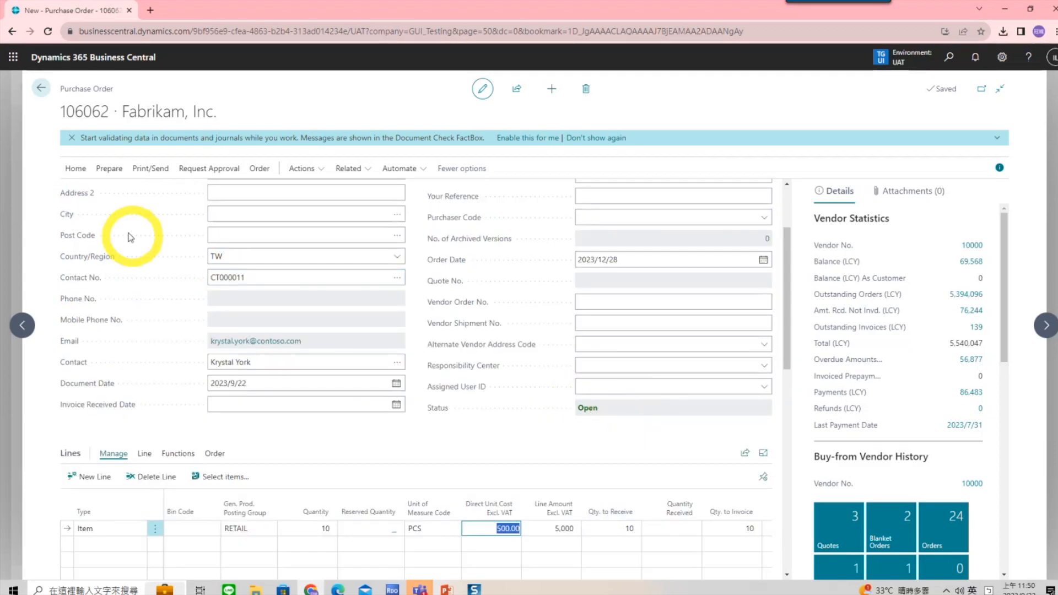
{"action": "left_click", "coordinate": [76, 168]}
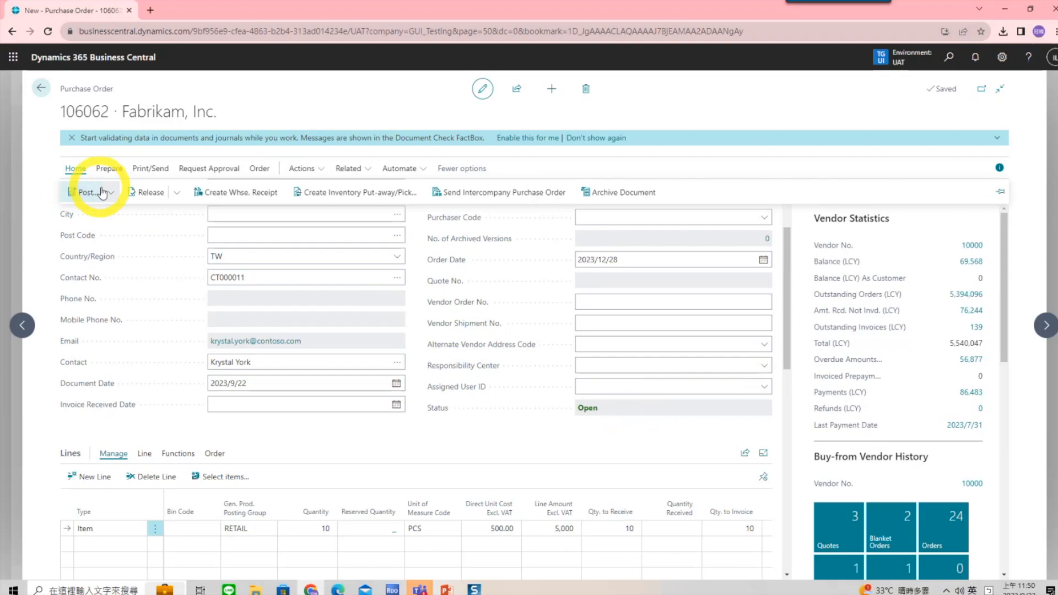
{"action": "left_click", "coordinate": [104, 192]}
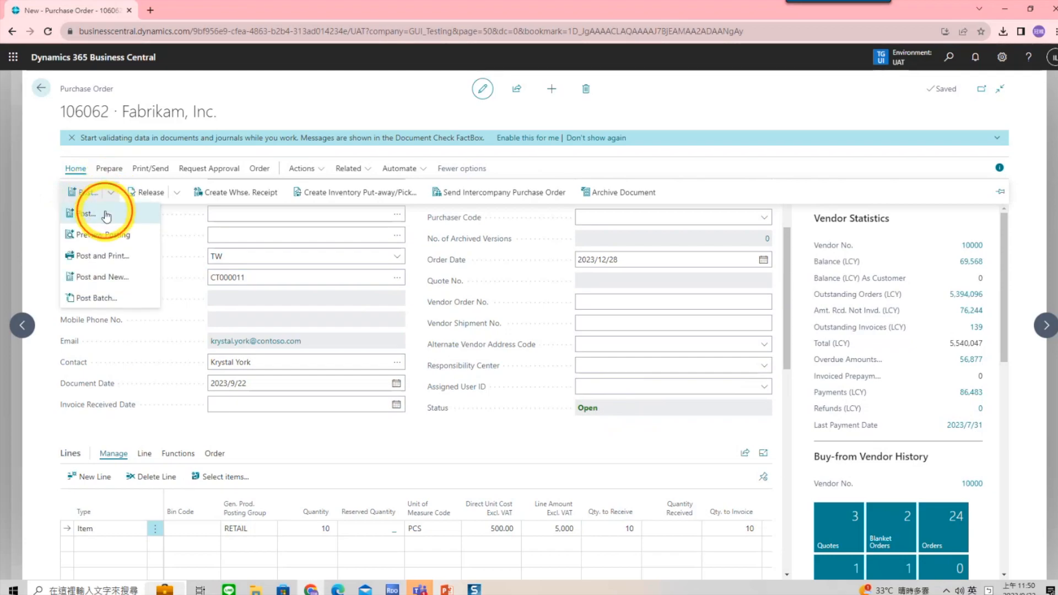
{"action": "left_click", "coordinate": [106, 216]}
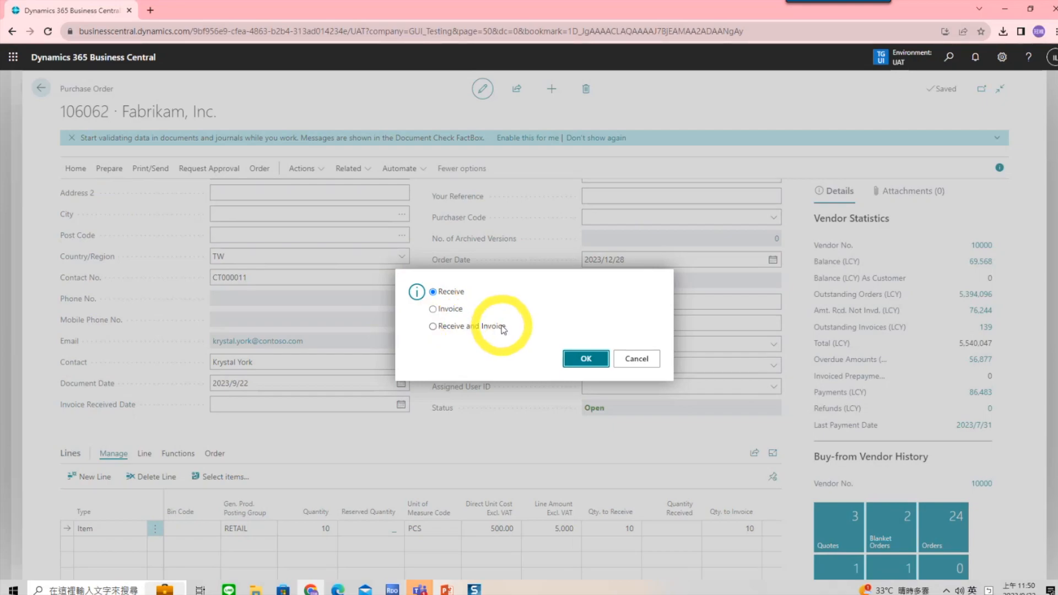
{"action": "left_click", "coordinate": [442, 332]}
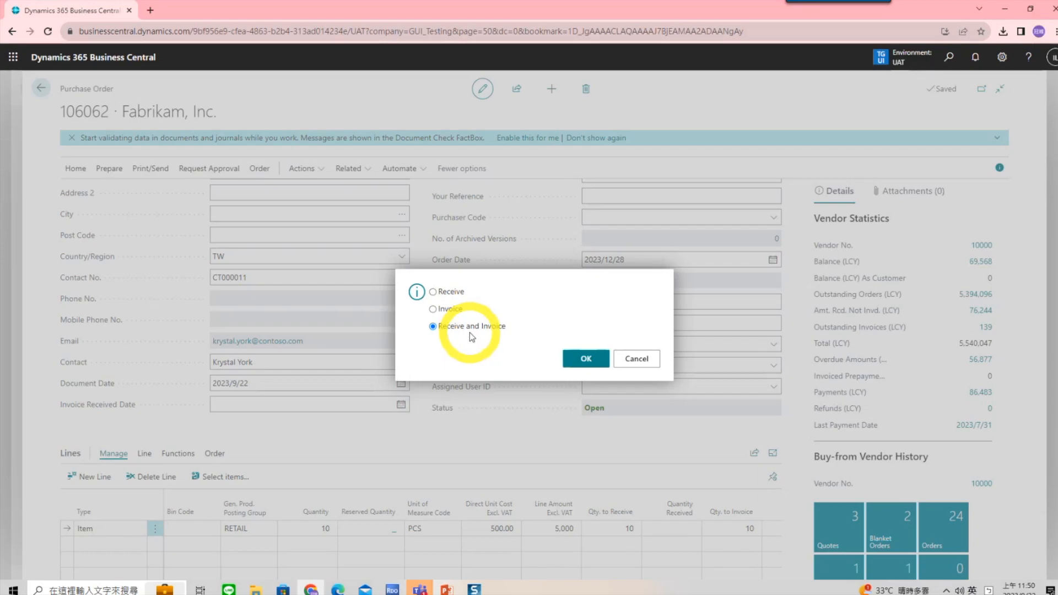
{"action": "left_click", "coordinate": [630, 359]}
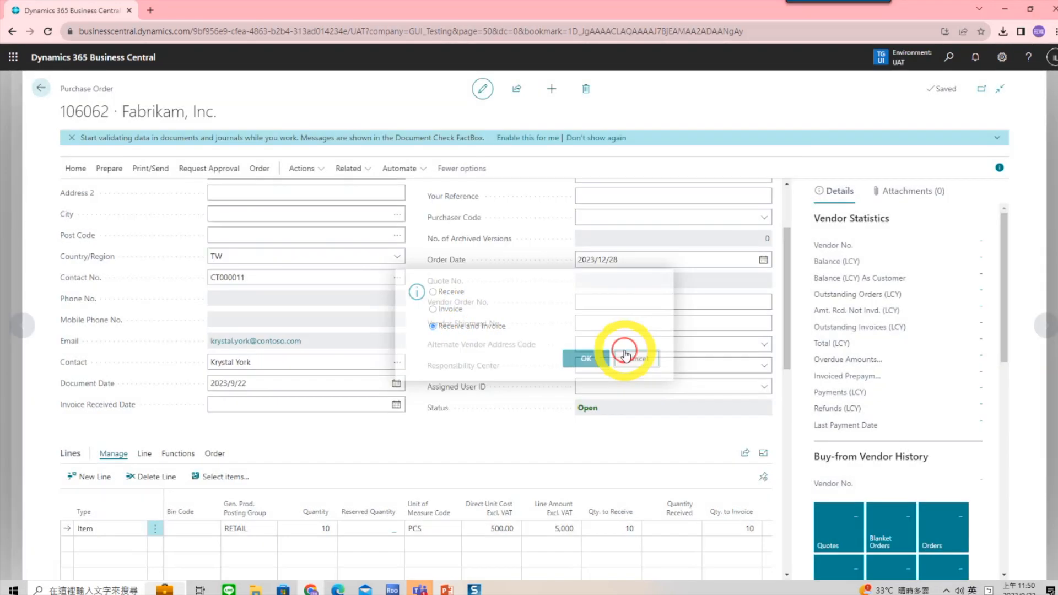
- Enter PO09220001 as the Vendor Invoice No. of the purchase order
{"action": "left_click", "coordinate": [599, 288]}
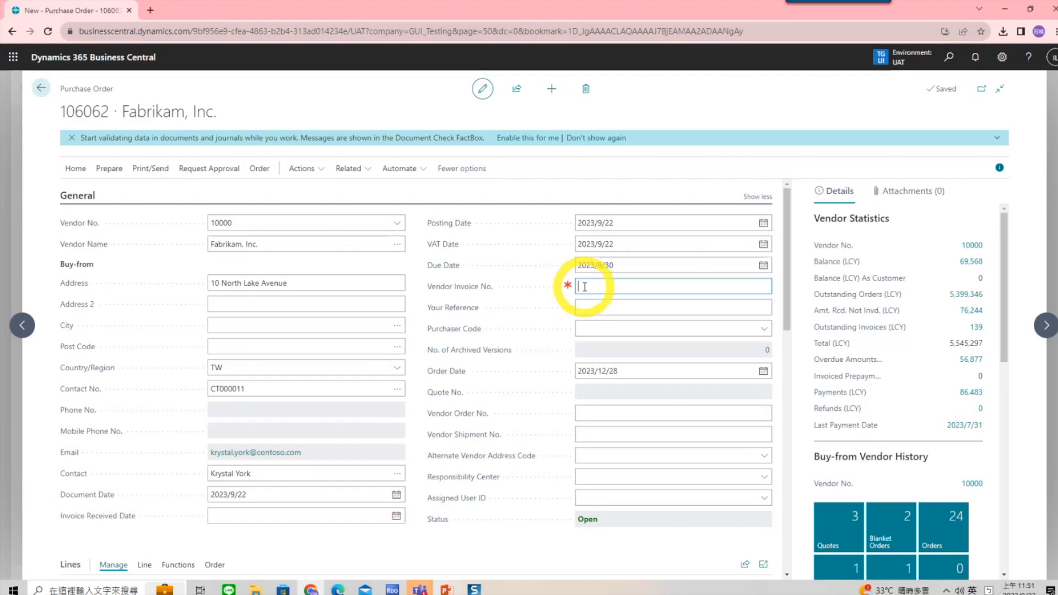
{"action": "type", "text": "A"}
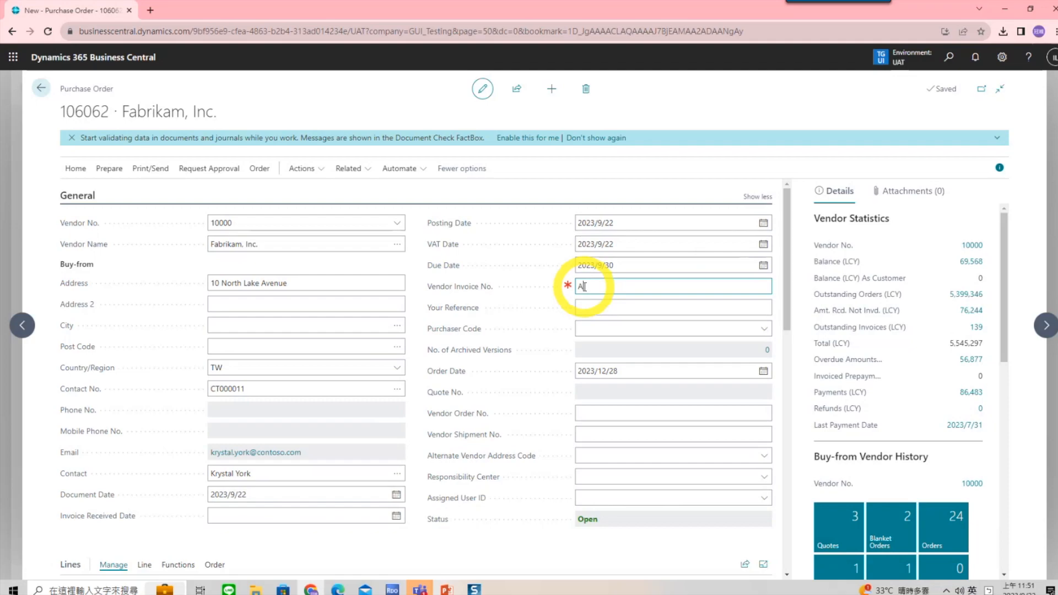
{"action": "key", "text": "BackSpace"}
{"action": "type", "text": "PO092"}
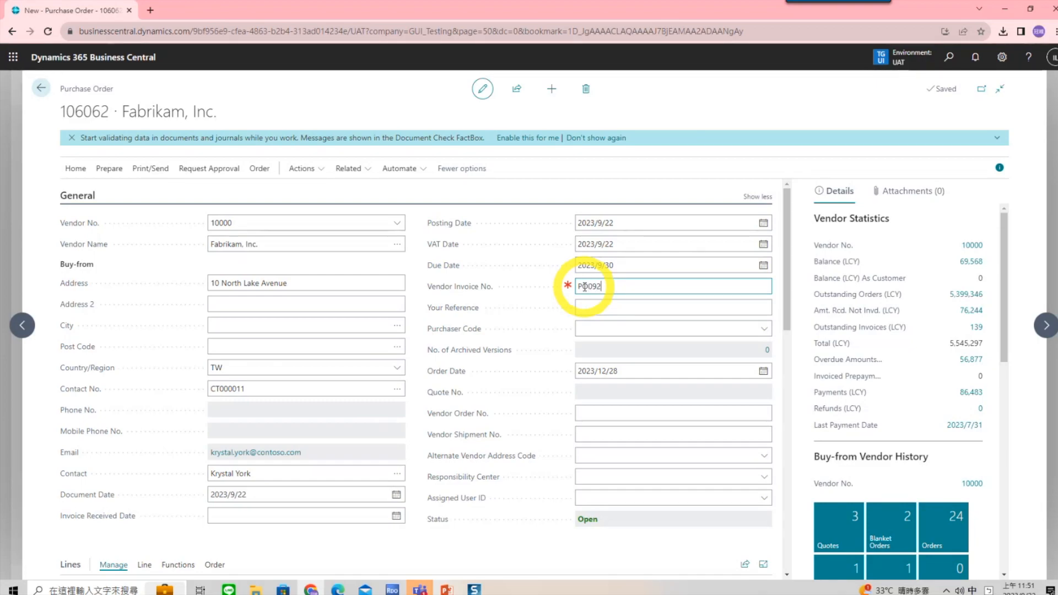
{"action": "type", "text": "0001"}
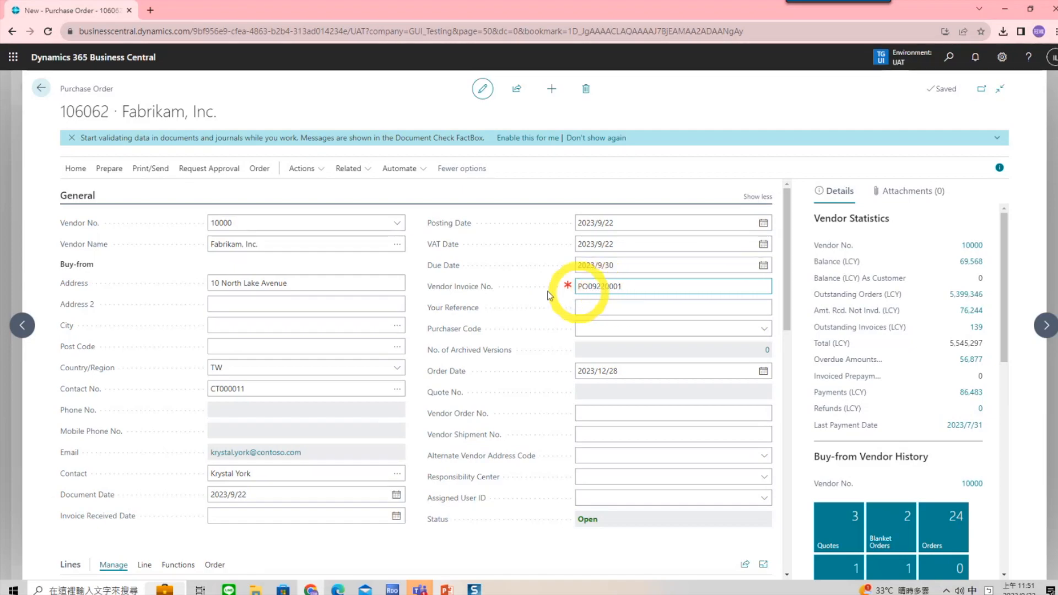
- Post the purchase order as Receive and Invoice, process the PO GUI after posting, and decline opening the posted invoice
{"action": "left_click", "coordinate": [76, 169]}
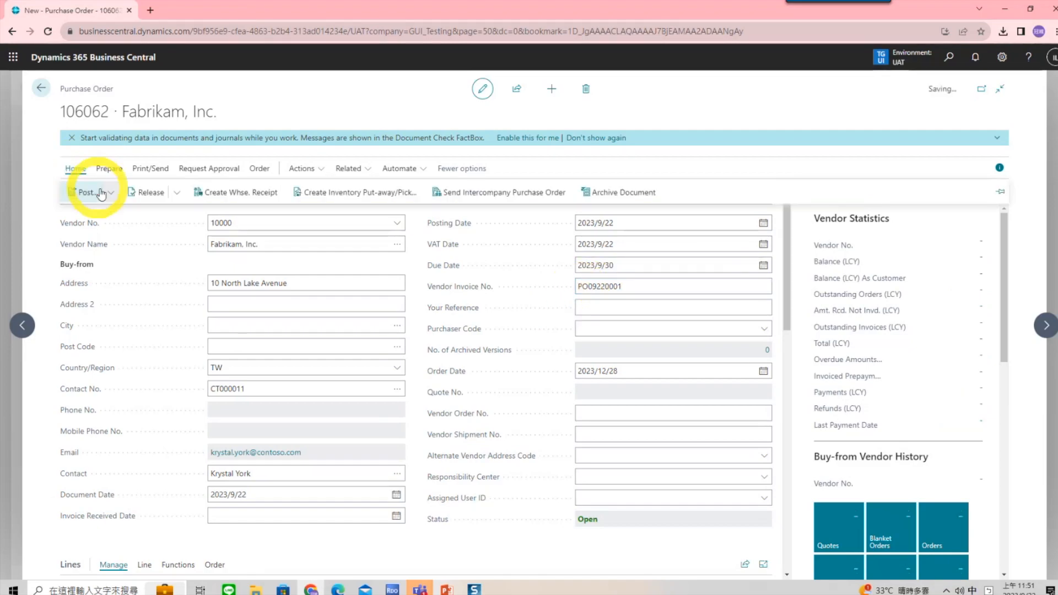
{"action": "left_click", "coordinate": [109, 194]}
{"action": "left_click", "coordinate": [102, 214]}
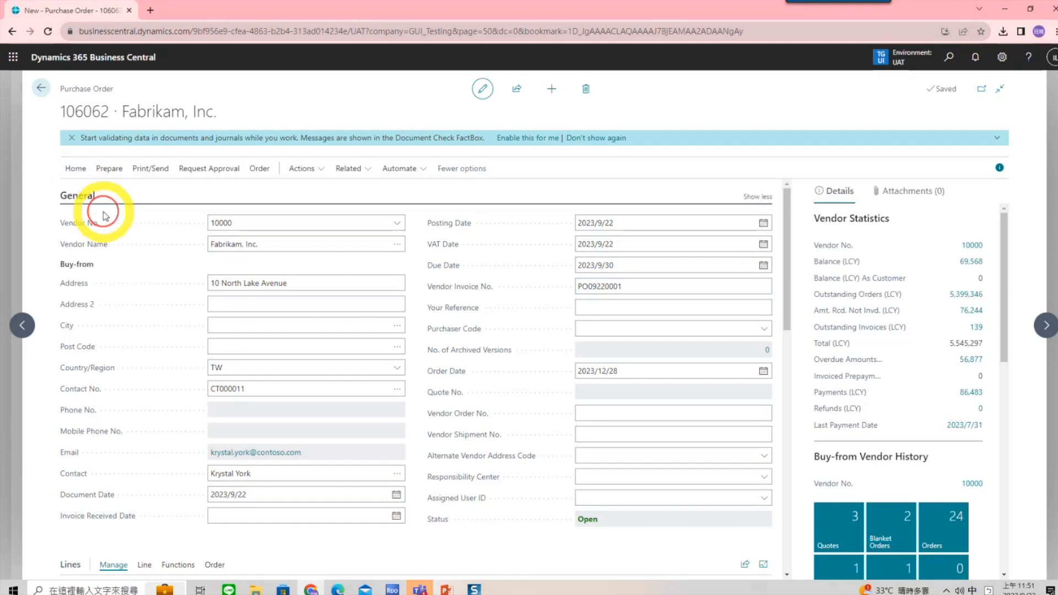
{"action": "left_click", "coordinate": [435, 326]}
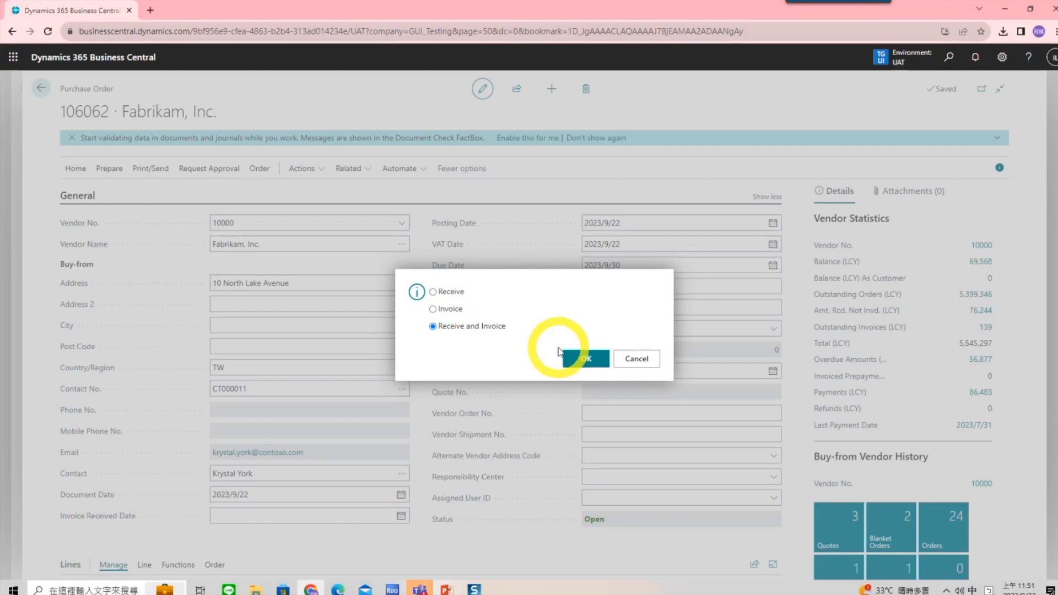
{"action": "left_click", "coordinate": [583, 357]}
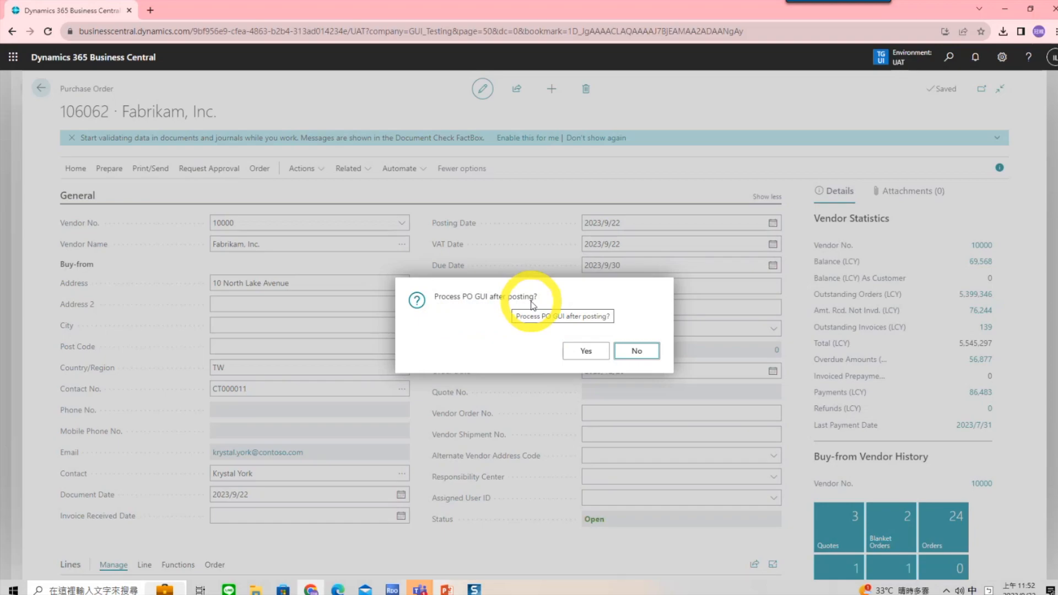
{"action": "left_click", "coordinate": [582, 354]}
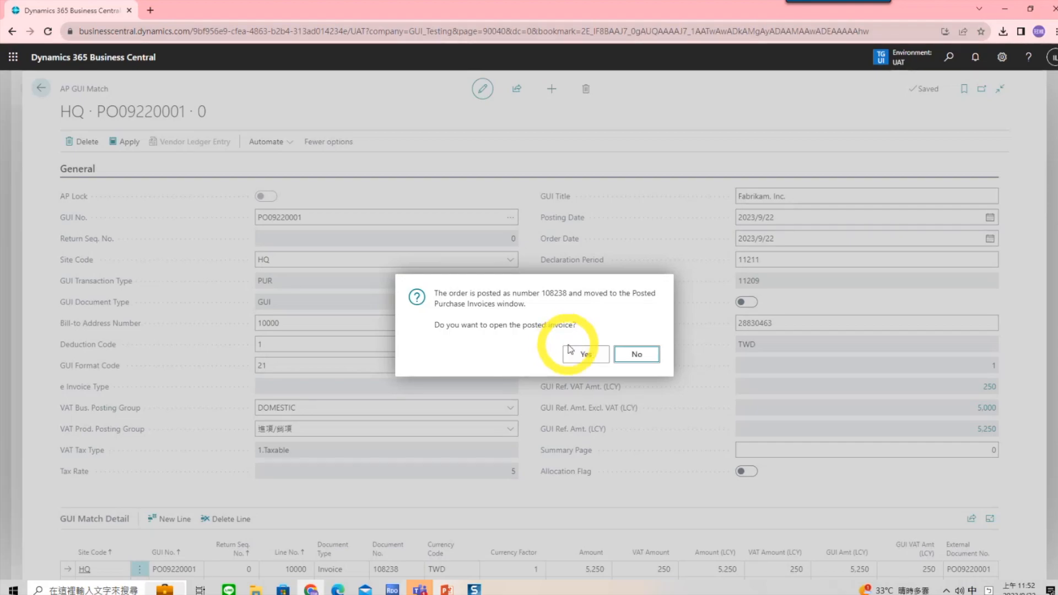
{"action": "left_click", "coordinate": [626, 356]}
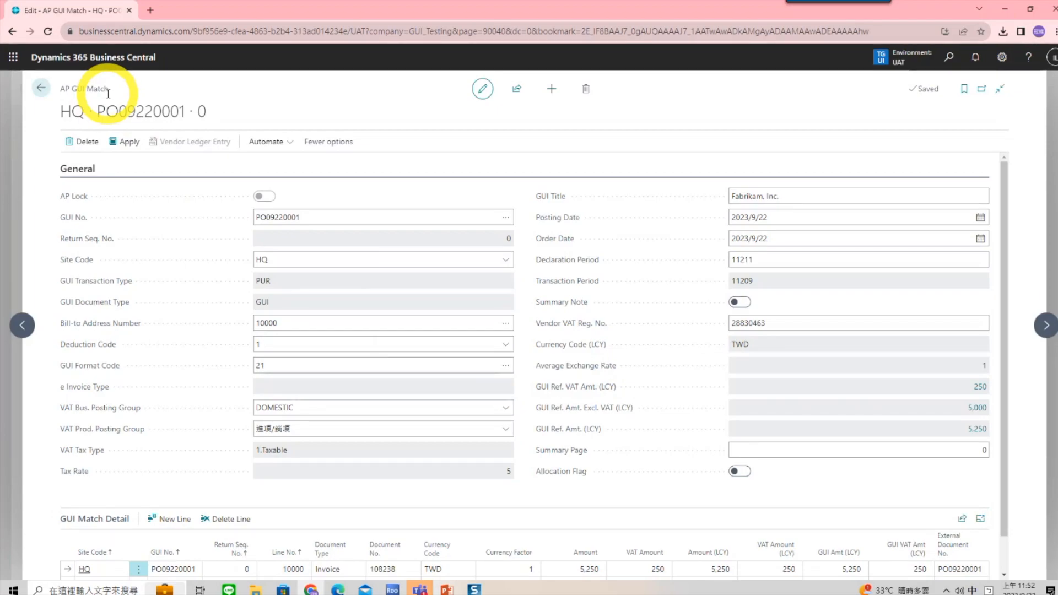
- Check the GUI No. and the match detail line of the AP GUI Match, and apply it
{"action": "left_click", "coordinate": [278, 217]}
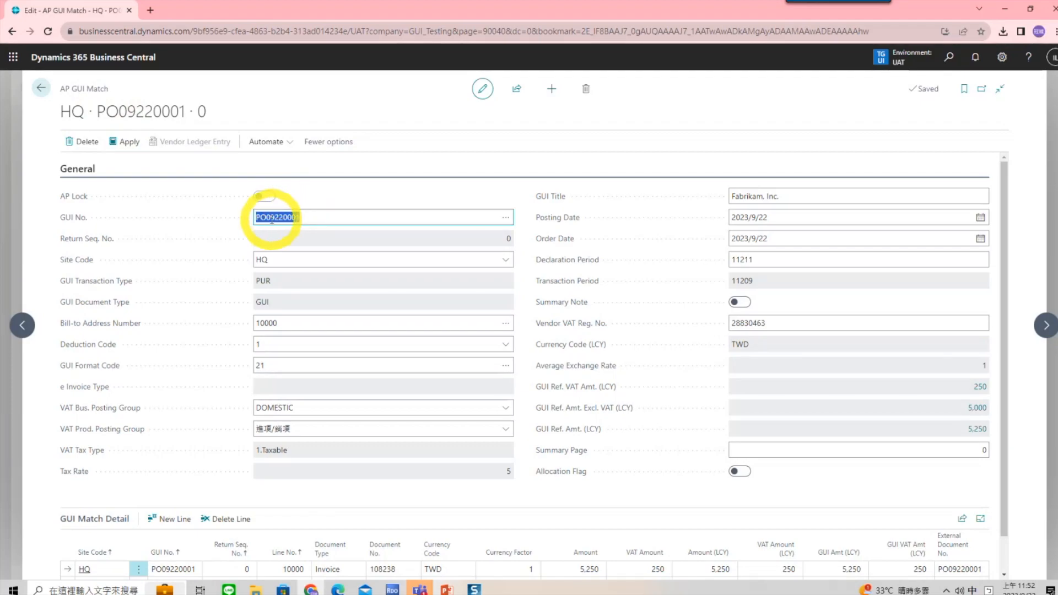
{"action": "scroll", "coordinate": [264, 276], "scroll_direction": "down", "scroll_amount": 1}
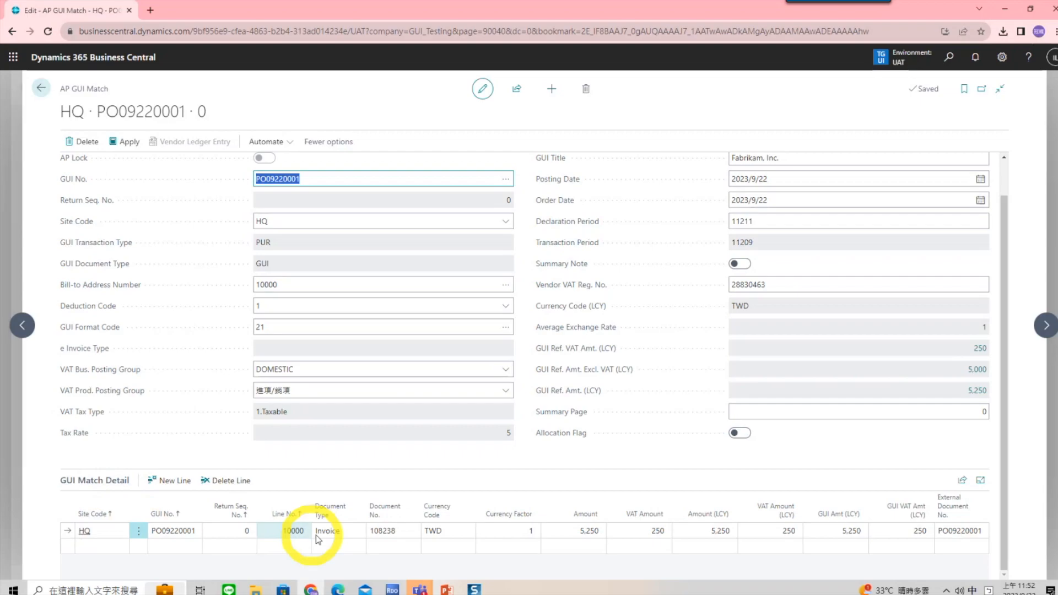
{"action": "left_click", "coordinate": [426, 532]}
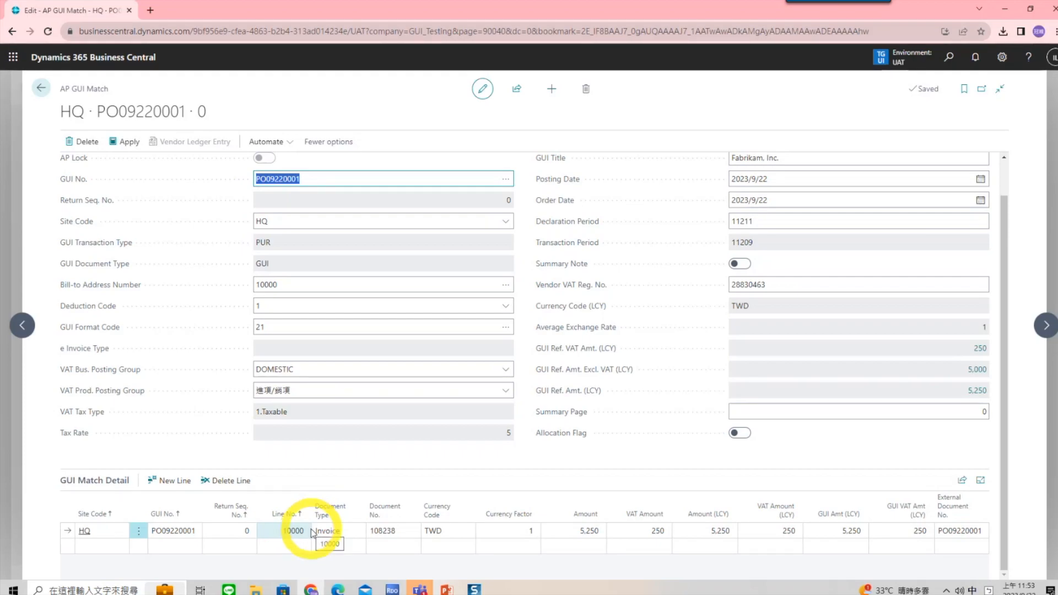
{"action": "left_click", "coordinate": [123, 148]}
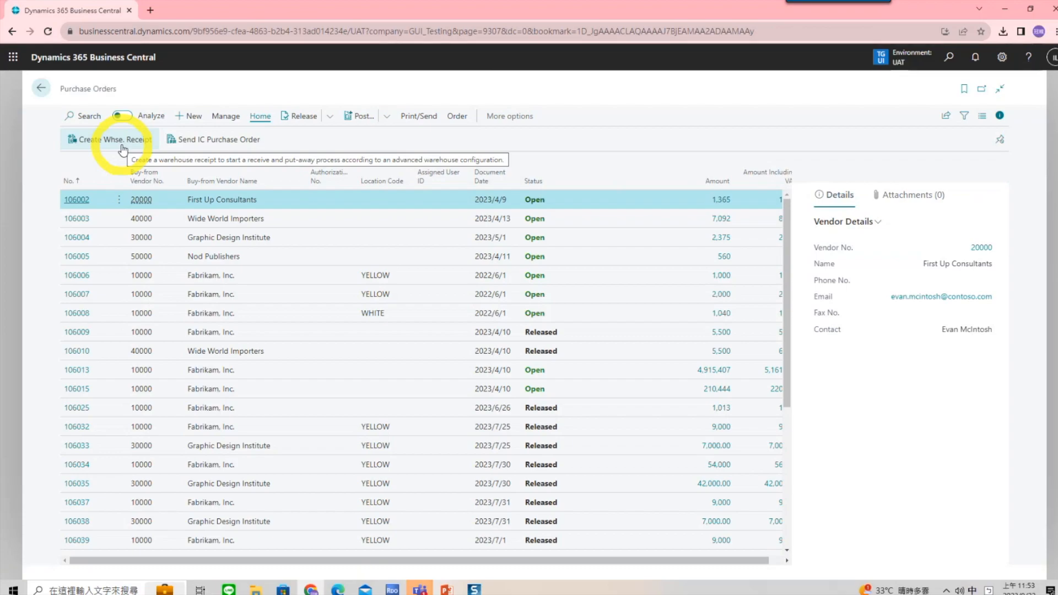
- Leave the purchase orders and open the AP GUI List to look for GUI No. PO09220001
{"action": "key", "text": "Escape"}
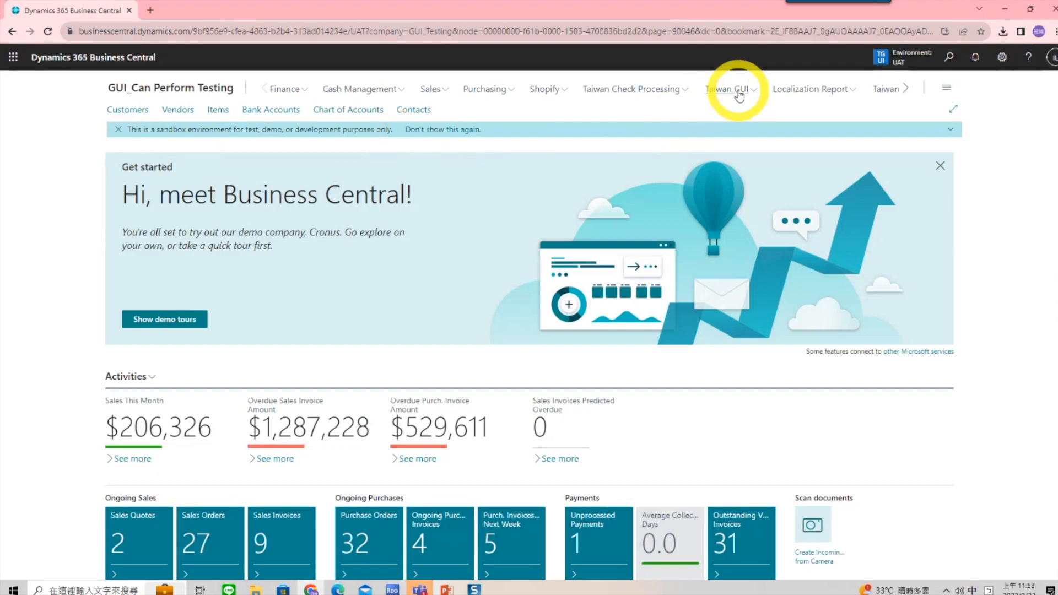
{"action": "left_click", "coordinate": [738, 92]}
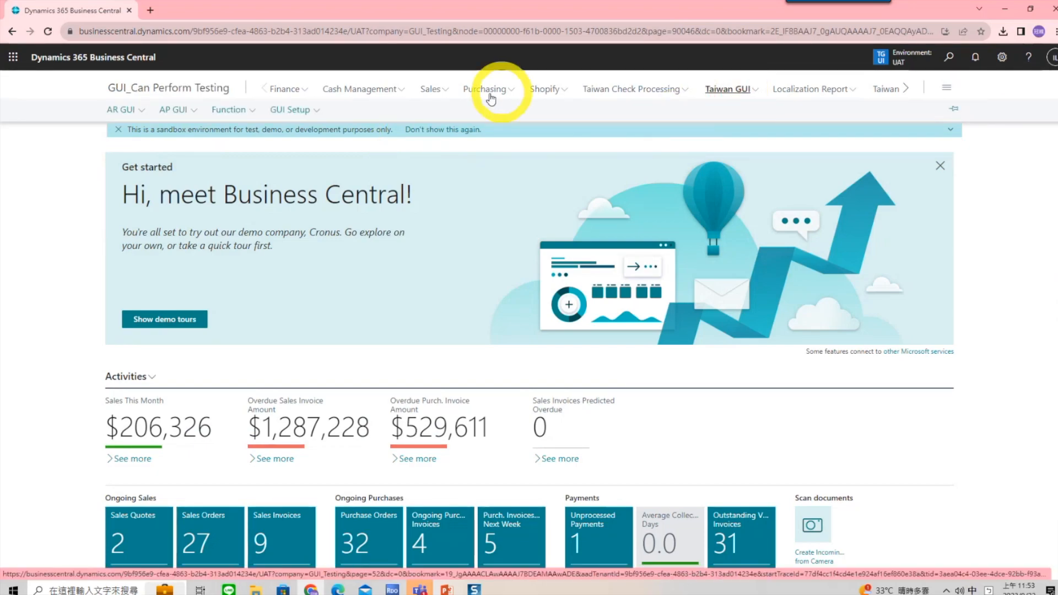
{"action": "left_click", "coordinate": [177, 113]}
{"action": "mouse_move", "coordinate": [183, 144]}
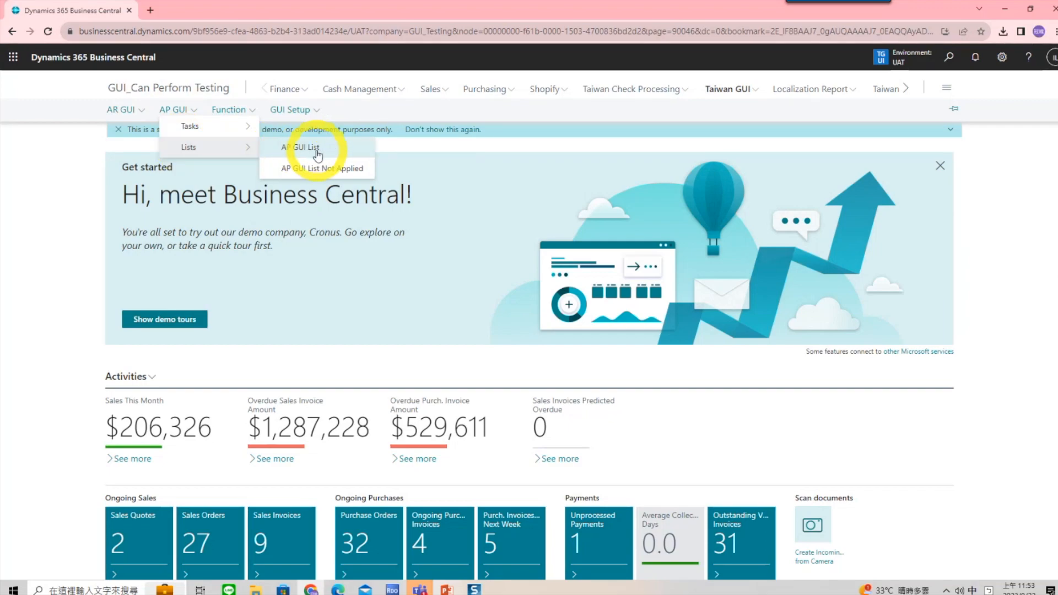
{"action": "left_click", "coordinate": [318, 149]}
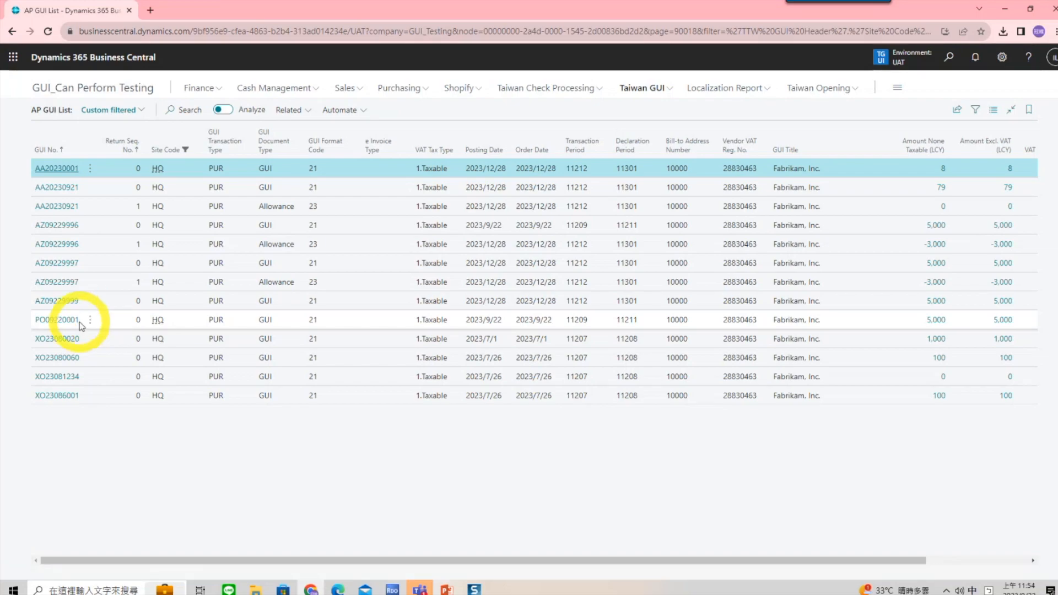
- Search for "purchase cred" and open the Purchase Credit Memos list
{"action": "left_click", "coordinate": [949, 57]}
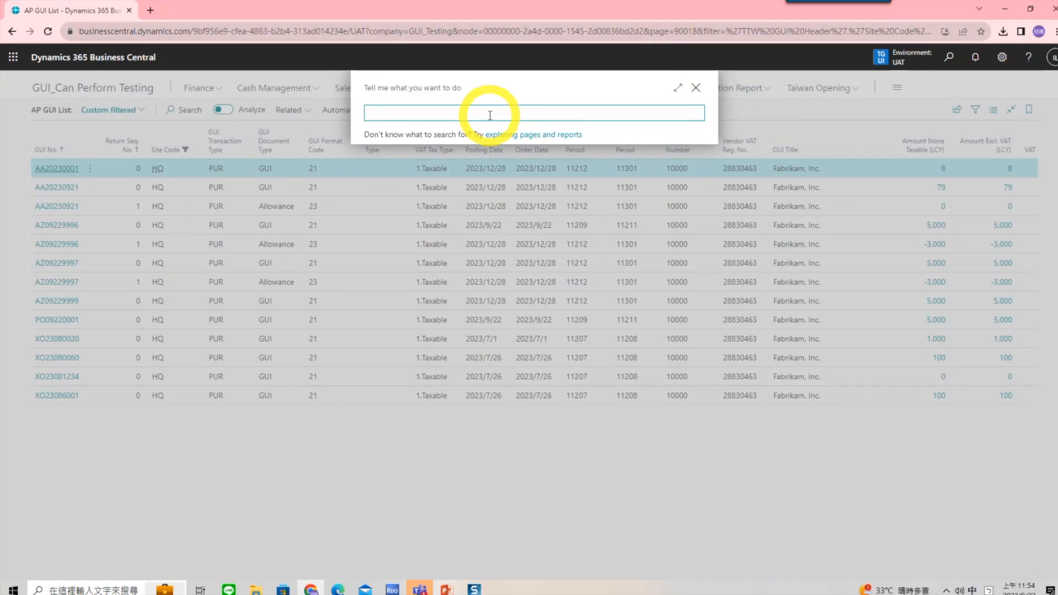
{"action": "type", "text": "ㄋㄧㄣ"}
{"action": "key", "text": "shift"}
{"action": "type", "text": "purchase c"}
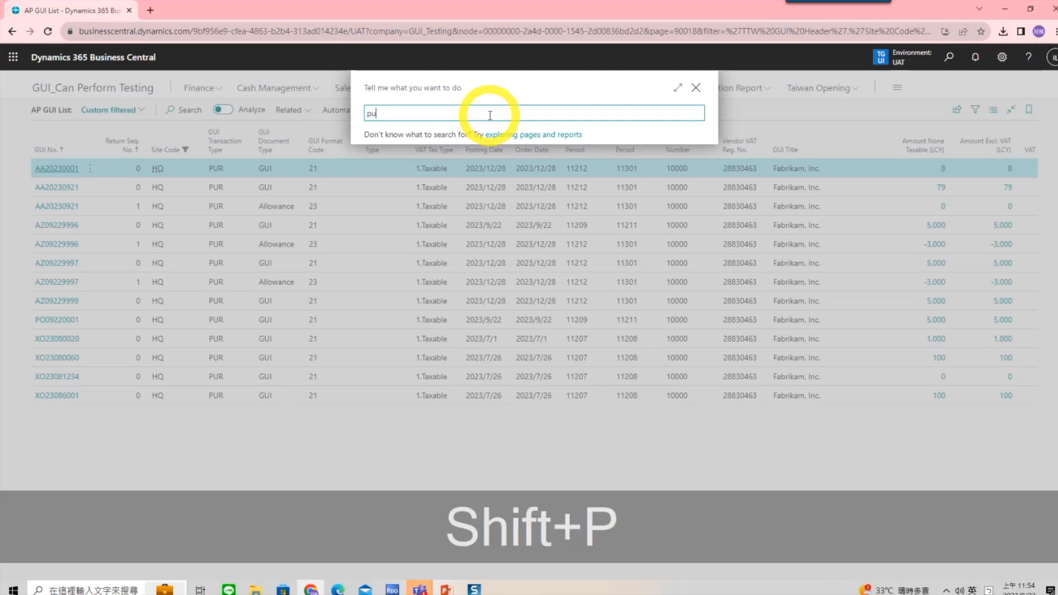
{"action": "type", "text": "red"}
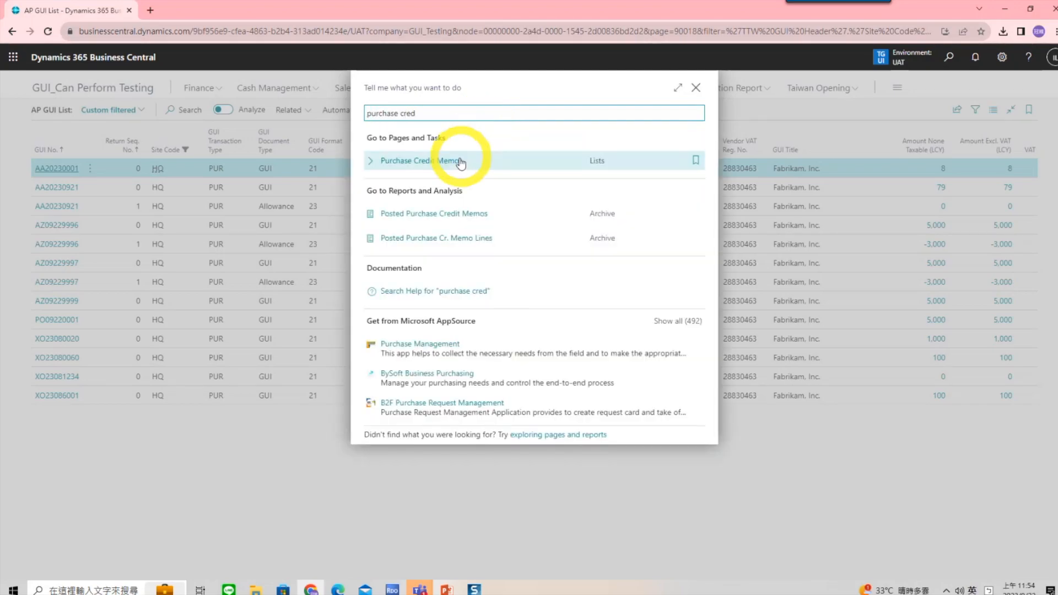
{"action": "left_click", "coordinate": [460, 161]}
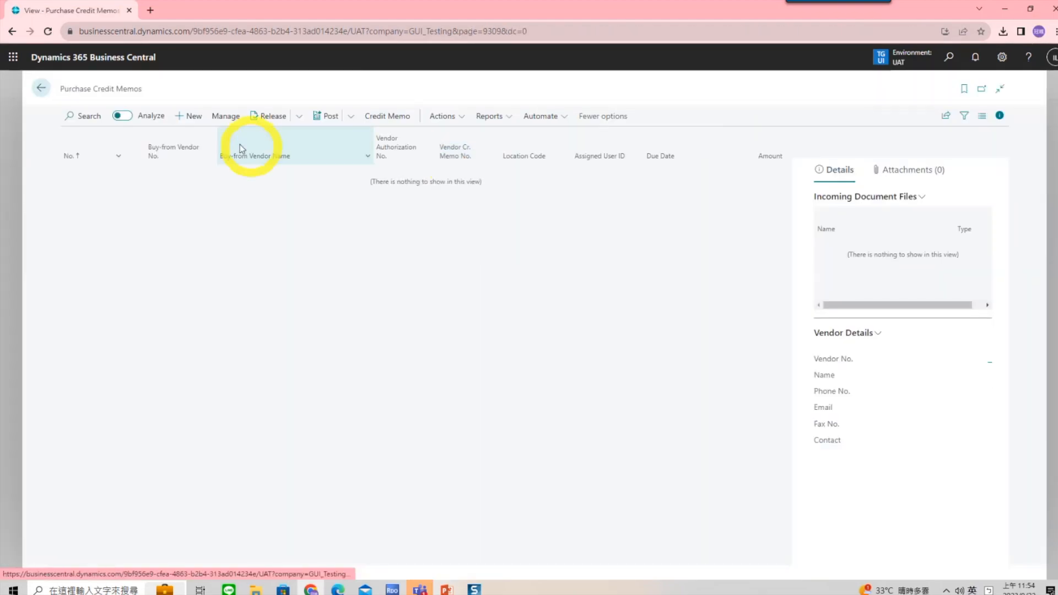
- Create a new purchase credit memo for vendor 10000 (Fabrikam, Inc.)
{"action": "left_click", "coordinate": [194, 117]}
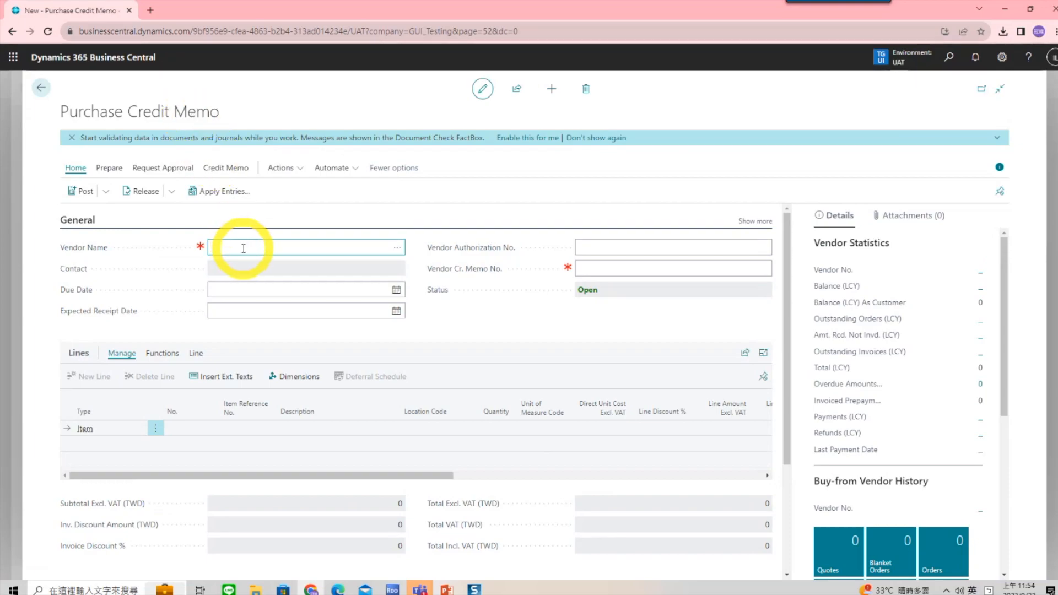
{"action": "type", "text": "10000"}
{"action": "key", "text": "Tab"}
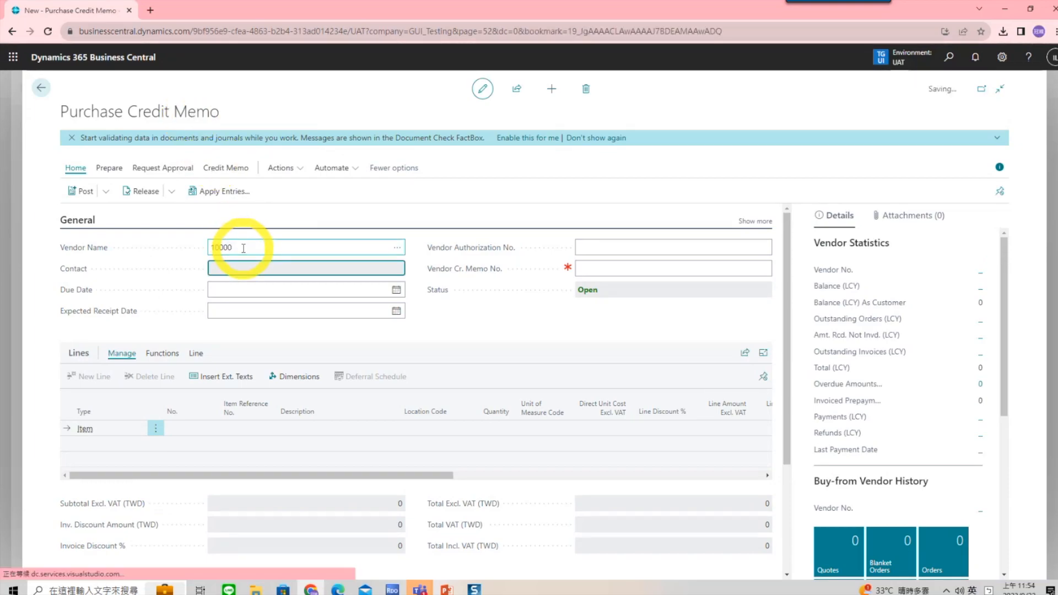
- Get the posted document lines to reverse, sorted by descending Document No., and bring in the newest invoice's Blue Desk line
{"action": "left_click", "coordinate": [110, 174]}
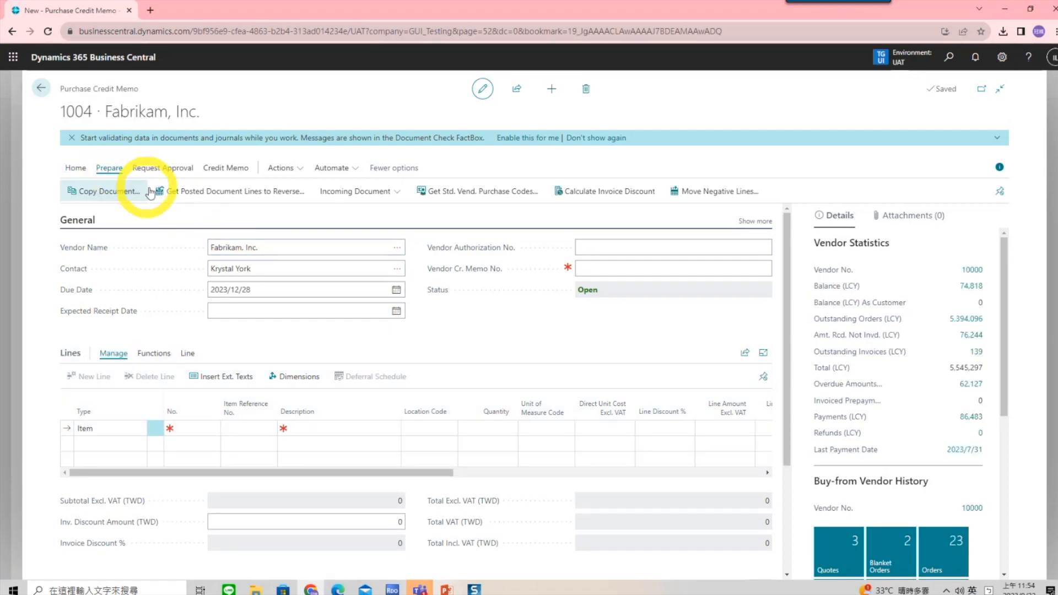
{"action": "left_click", "coordinate": [182, 193]}
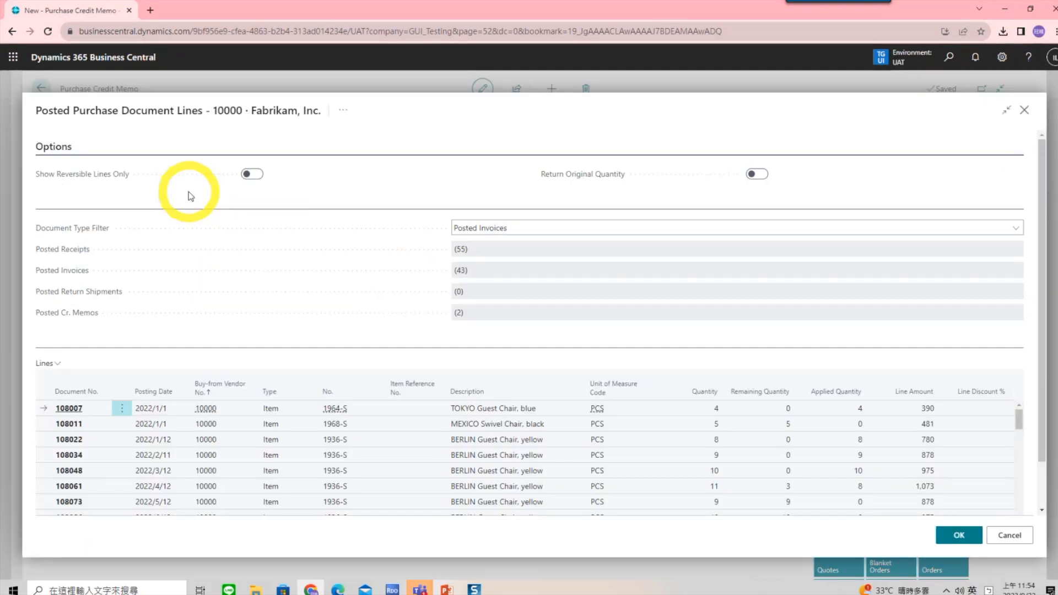
{"action": "left_click", "coordinate": [103, 390]}
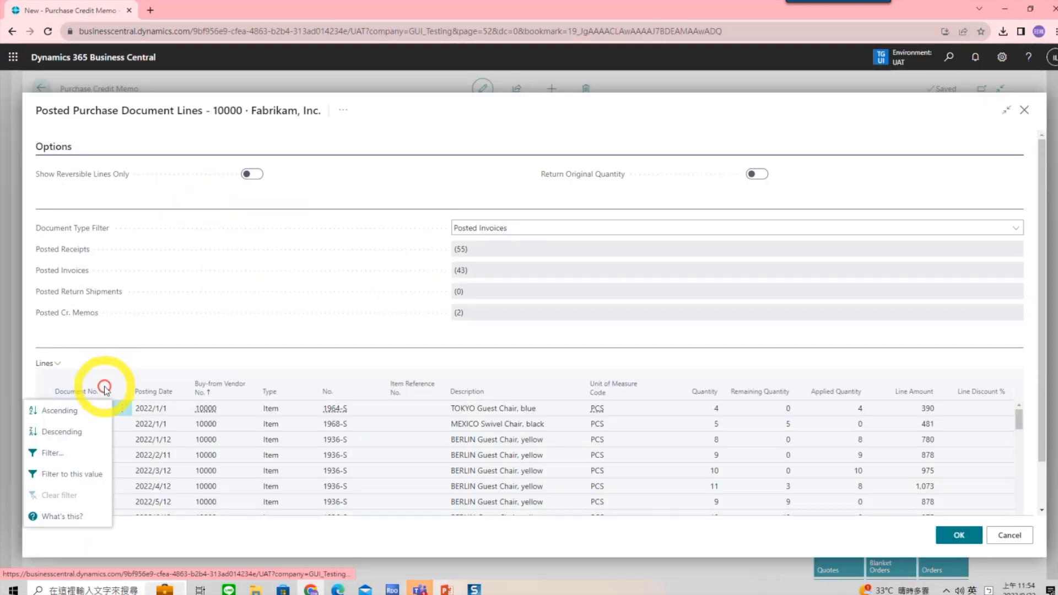
{"action": "left_click", "coordinate": [73, 431]}
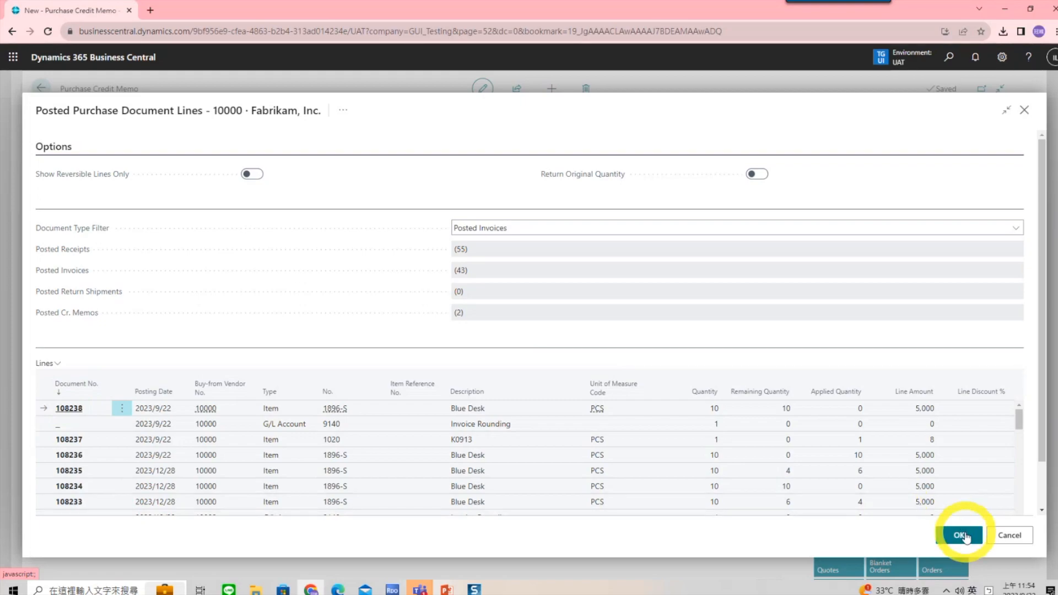
{"action": "left_click", "coordinate": [962, 536]}
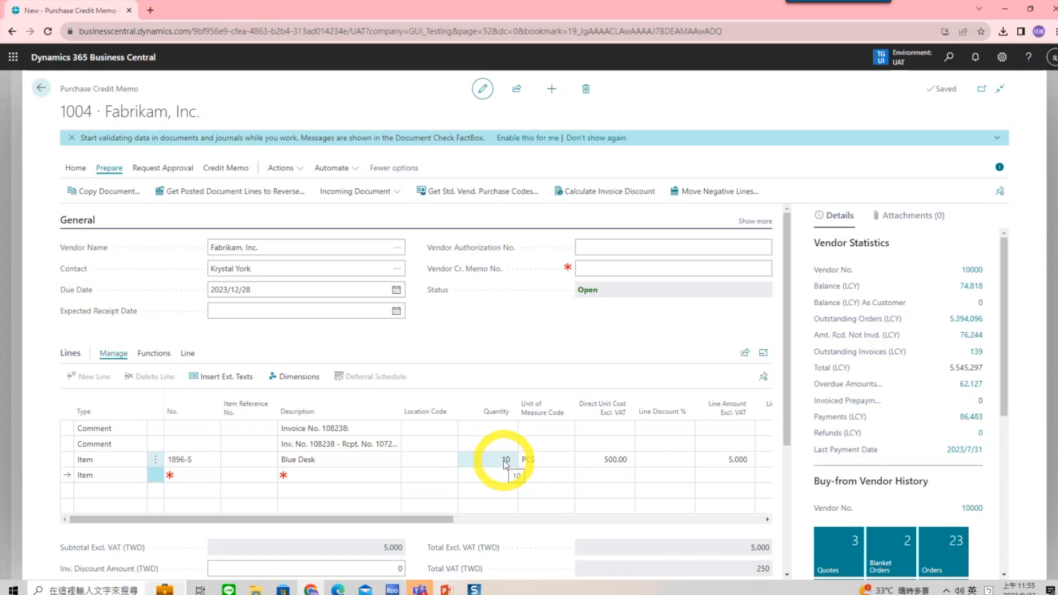
- Set the quantity of the credit memo's Blue Desk line to 6
{"action": "left_click_drag", "start_coordinate": [506, 461], "coordinate": [525, 460]}
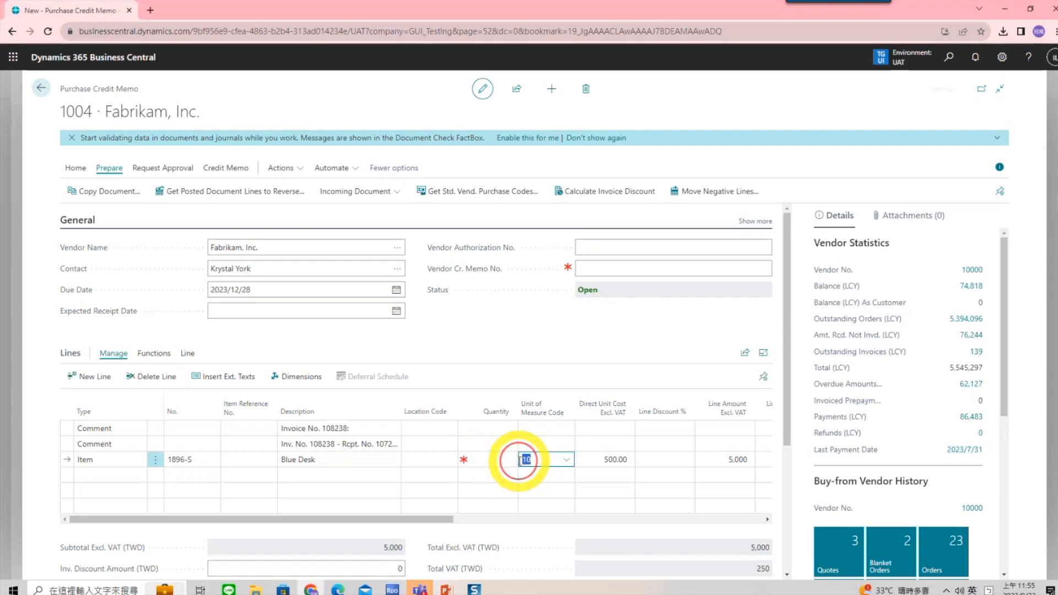
{"action": "key", "text": "ctrl+z"}
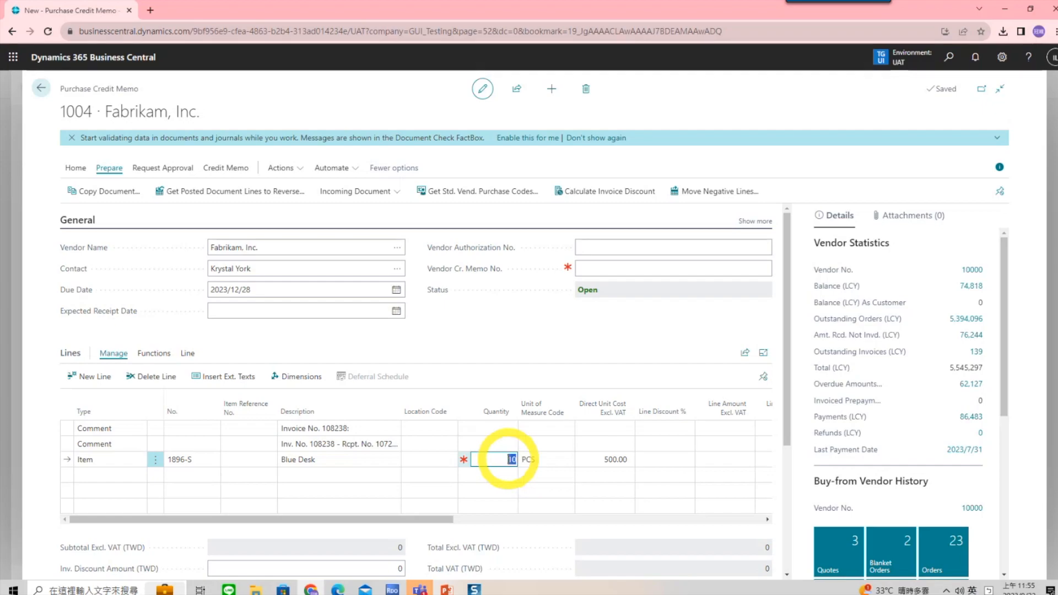
{"action": "type", "text": "6"}
{"action": "left_click", "coordinate": [609, 459]}
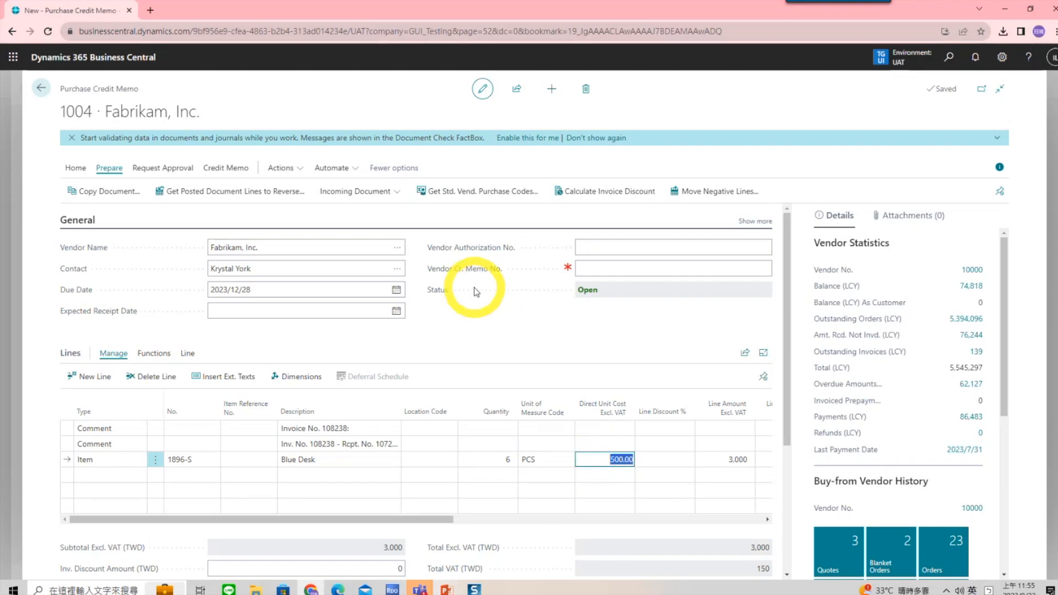
- Enter CreditPO09220001 as the Vendor Cr. Memo No. of the purchase credit memo
{"action": "mouse_move", "coordinate": [441, 276]}
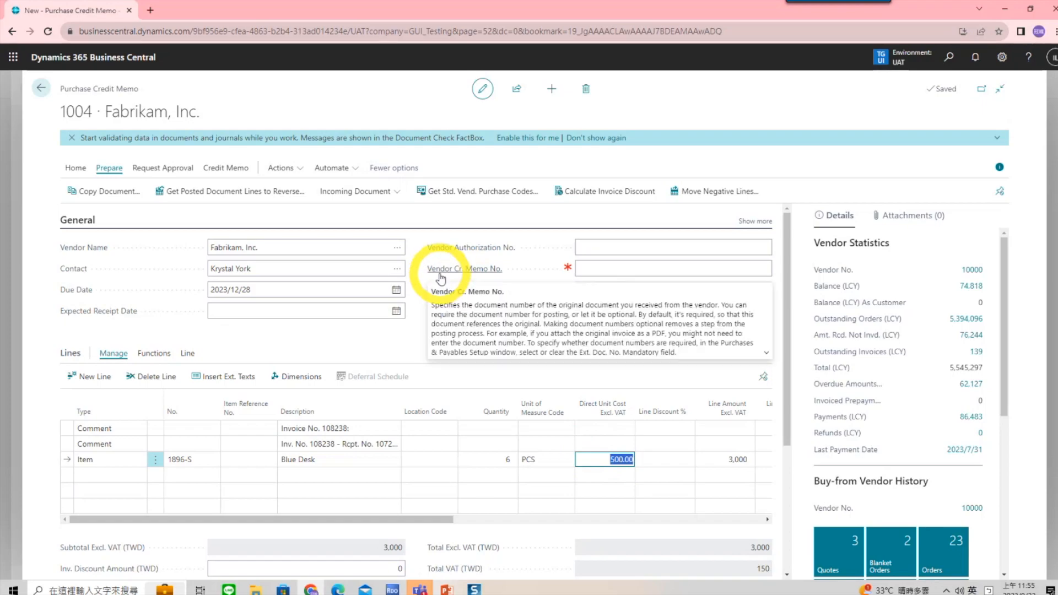
{"action": "left_click", "coordinate": [591, 268]}
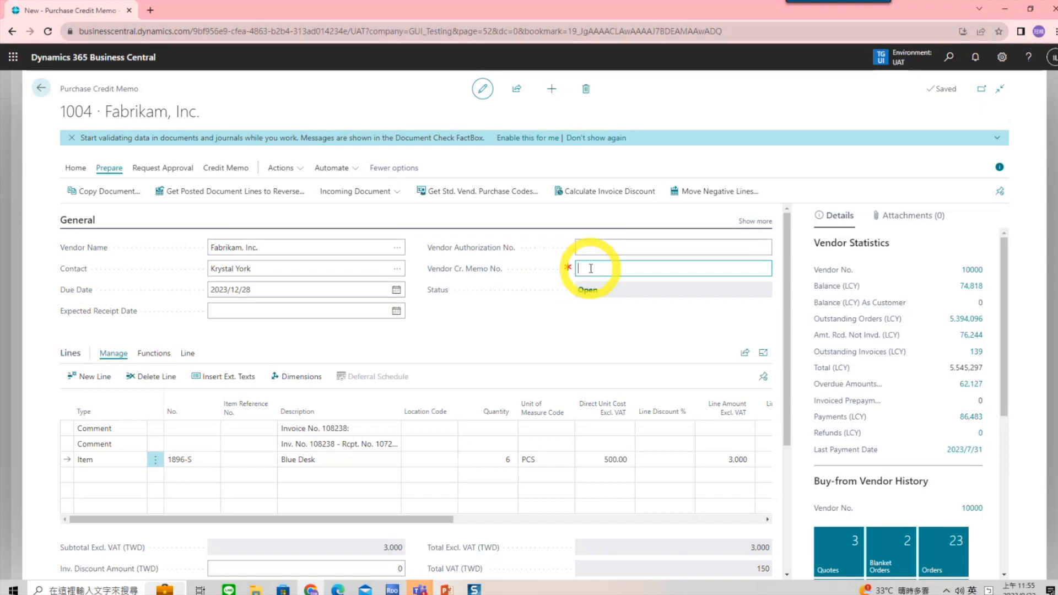
{"action": "type", "text": "Cred"}
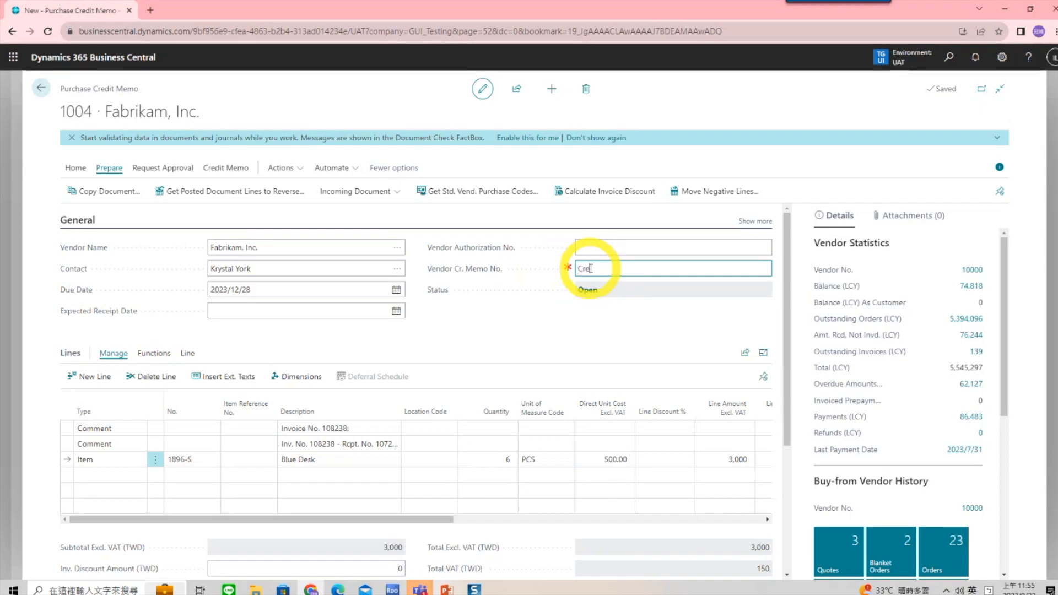
{"action": "type", "text": "itPO"}
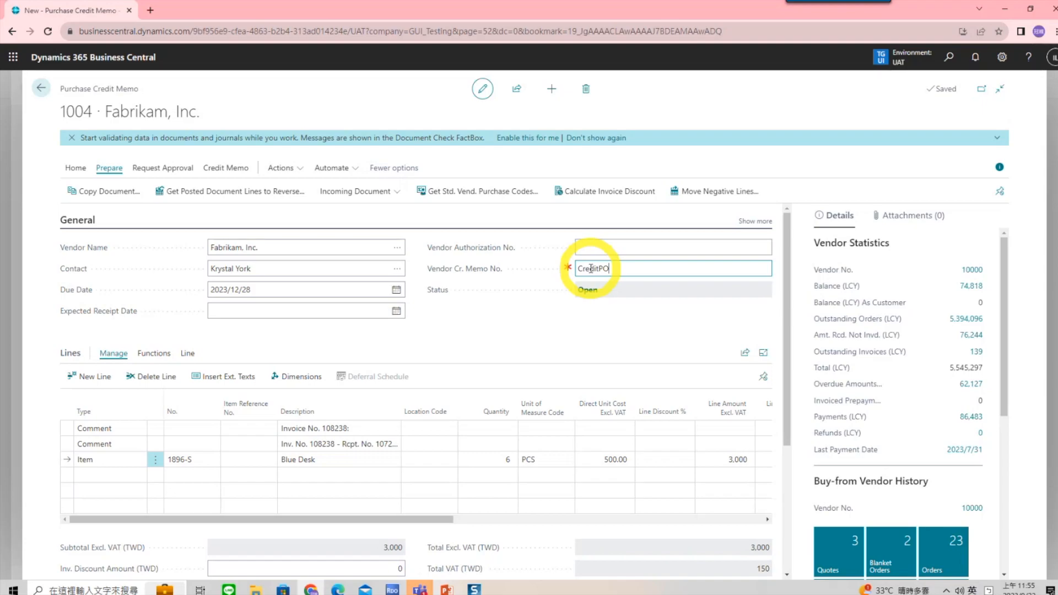
{"action": "type", "text": "092200"}
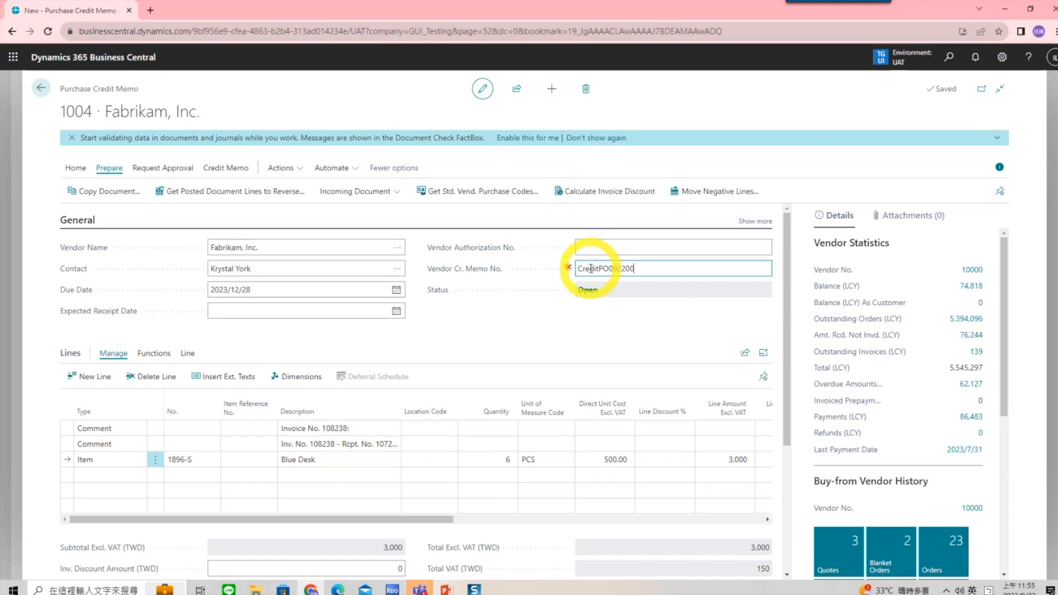
{"action": "type", "text": "01"}
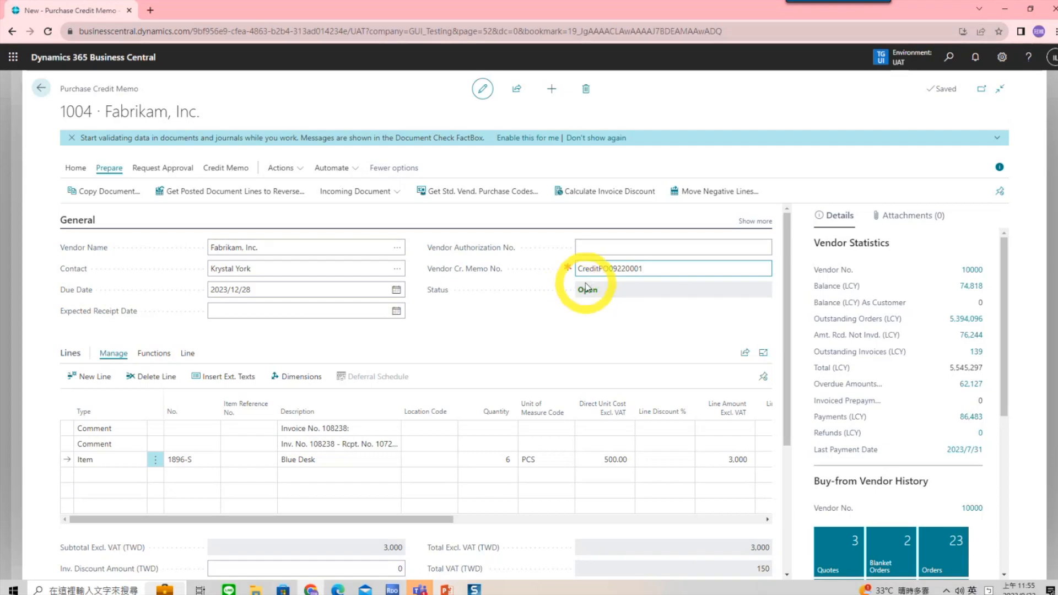
- Post the purchase credit memo, decline opening the posted document, and return to the AP GUI List
{"action": "left_click", "coordinate": [75, 168]}
{"action": "left_click", "coordinate": [105, 191]}
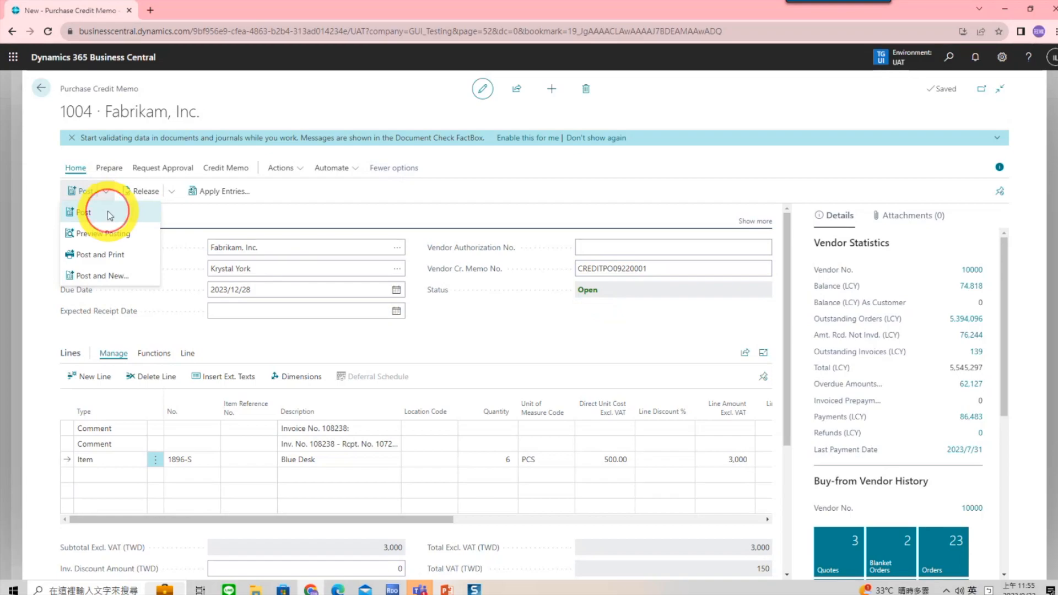
{"action": "left_click", "coordinate": [109, 215]}
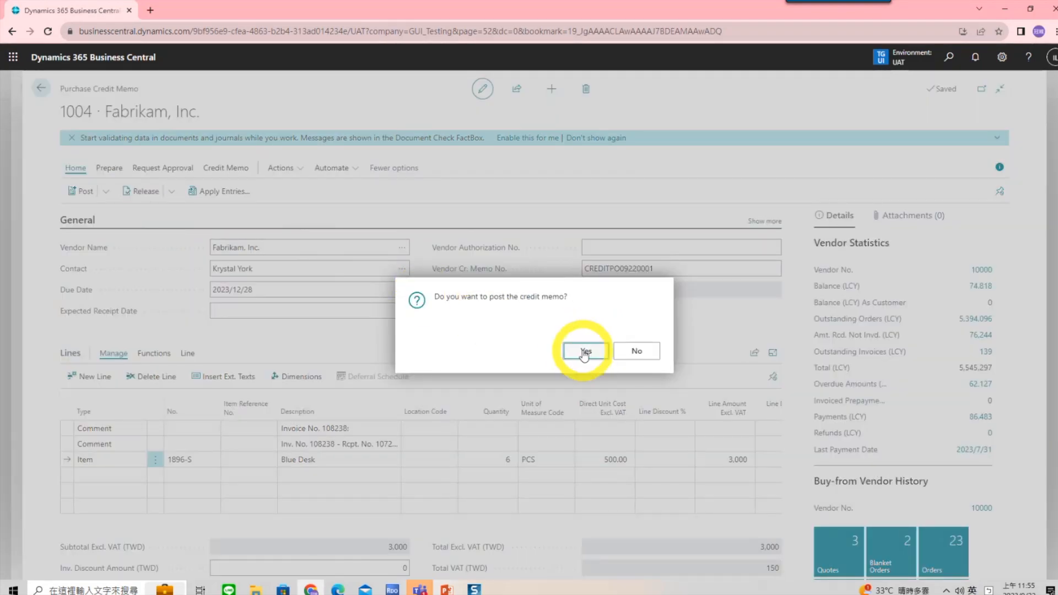
{"action": "left_click", "coordinate": [585, 353]}
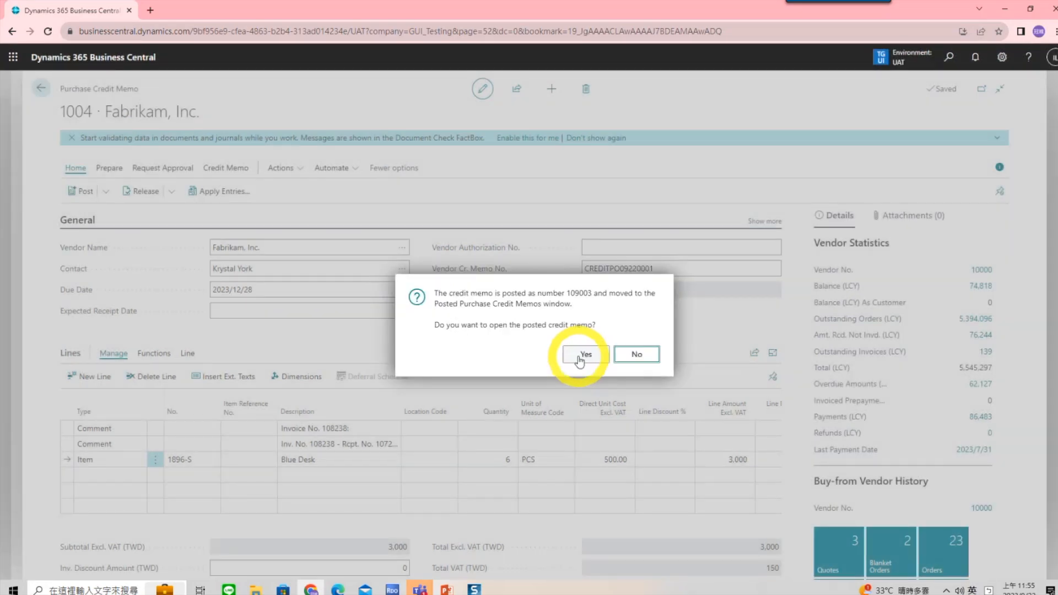
{"action": "left_click", "coordinate": [635, 355]}
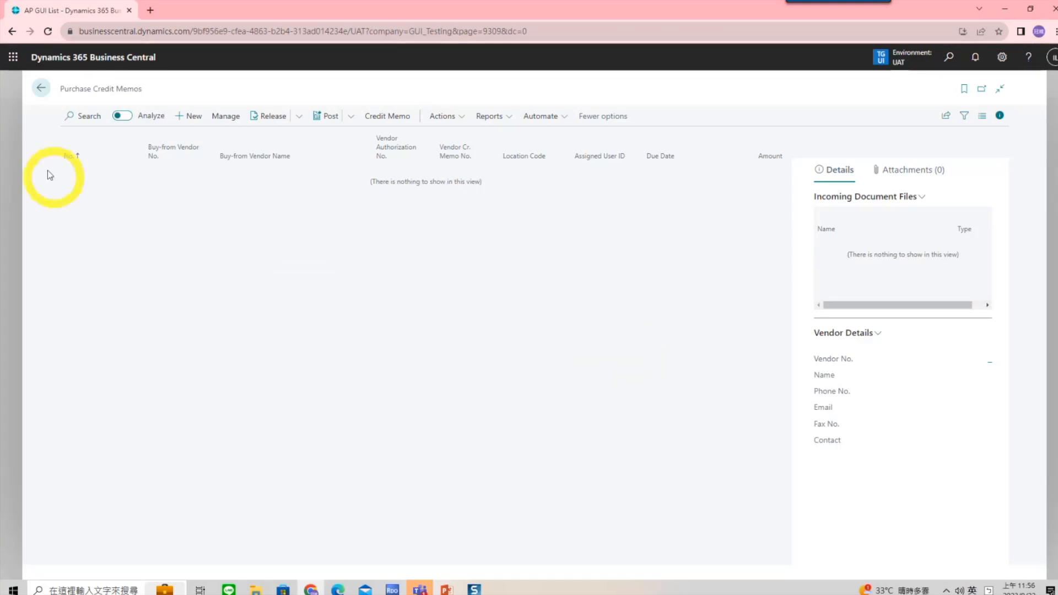
{"action": "left_click", "coordinate": [13, 147]}
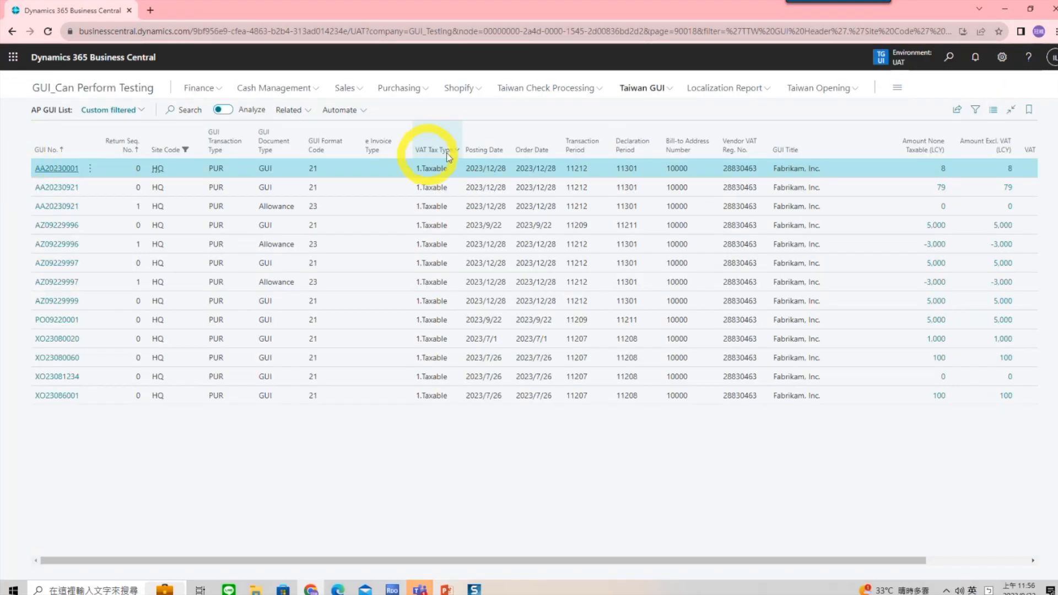
{"action": "left_click", "coordinate": [668, 88]}
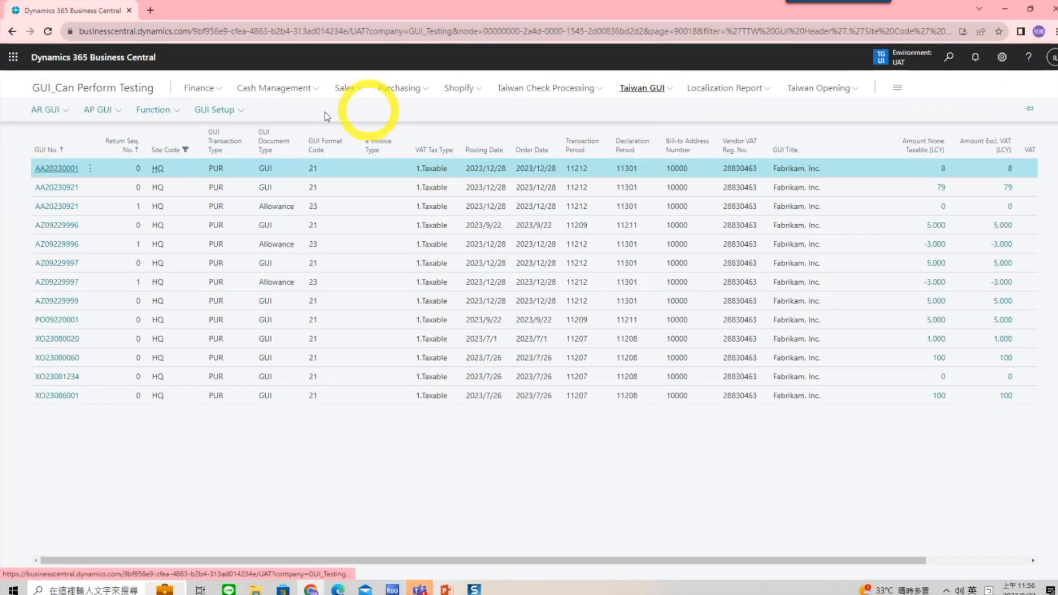
{"action": "left_click", "coordinate": [101, 110]}
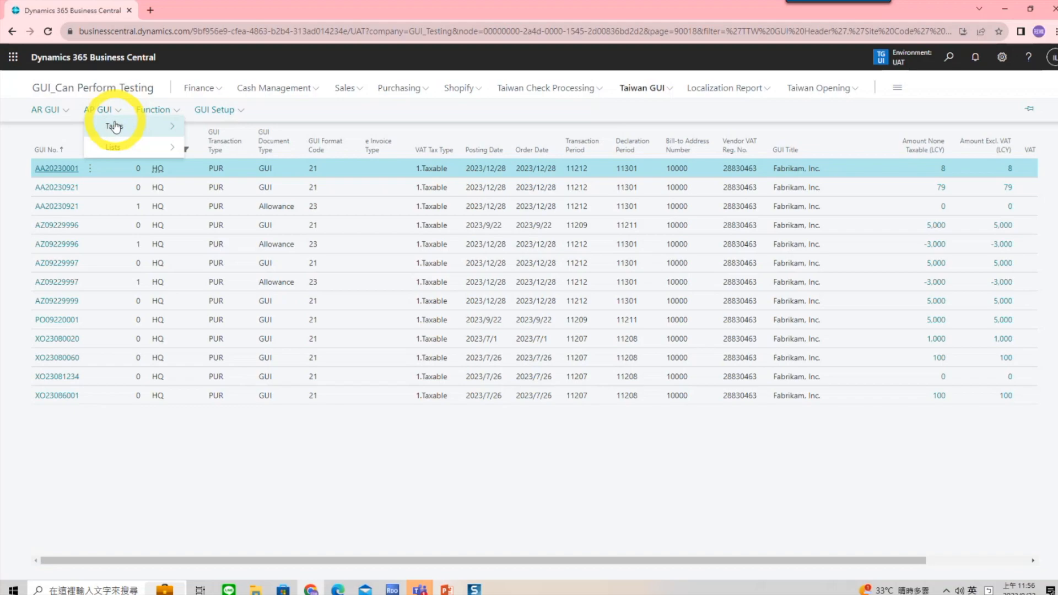
{"action": "mouse_move", "coordinate": [114, 127]}
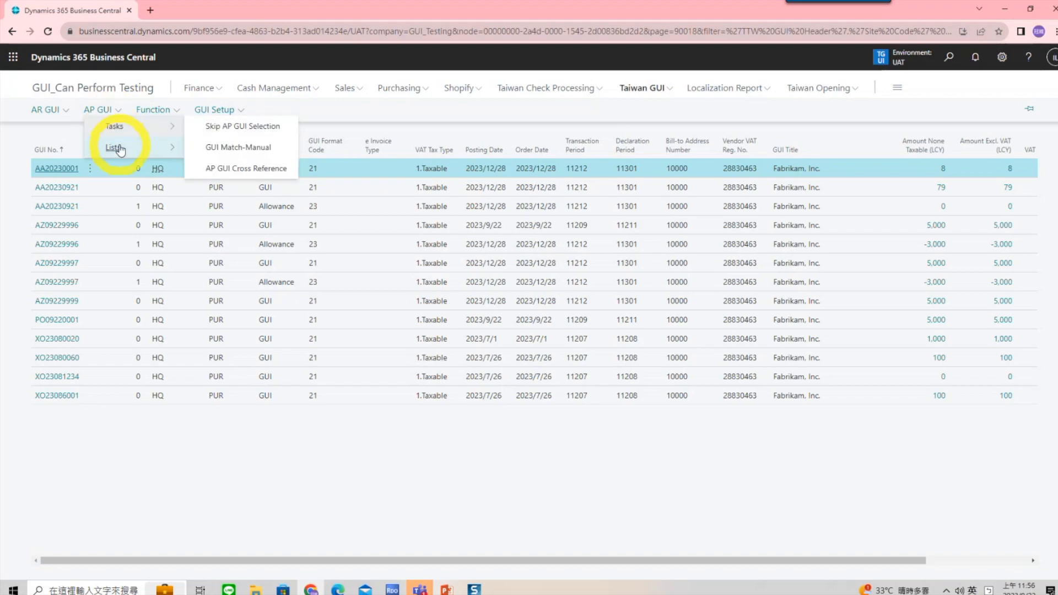
{"action": "mouse_move", "coordinate": [114, 148]}
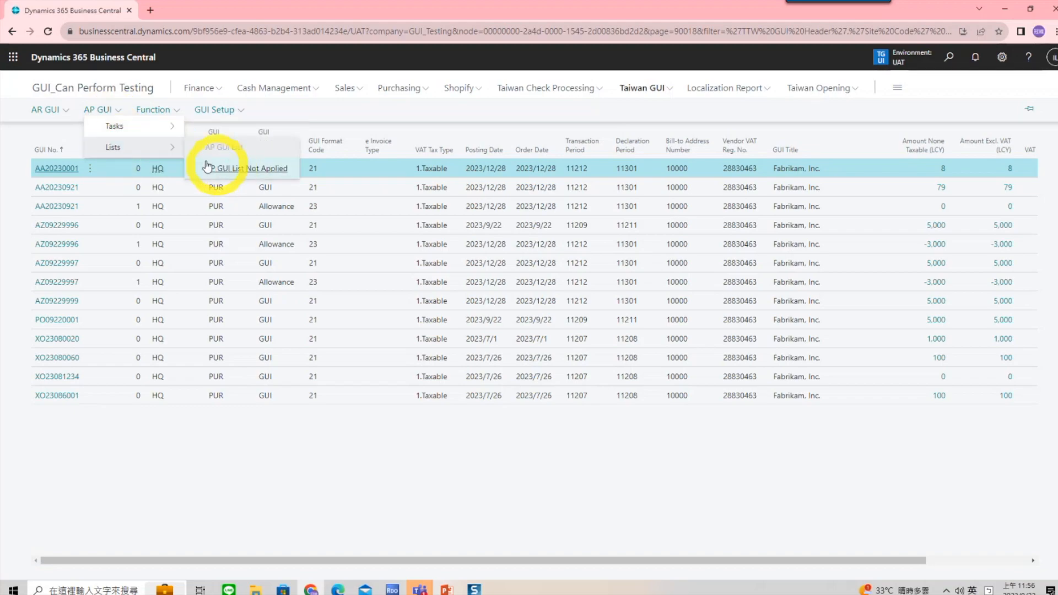
{"action": "left_click", "coordinate": [218, 420]}
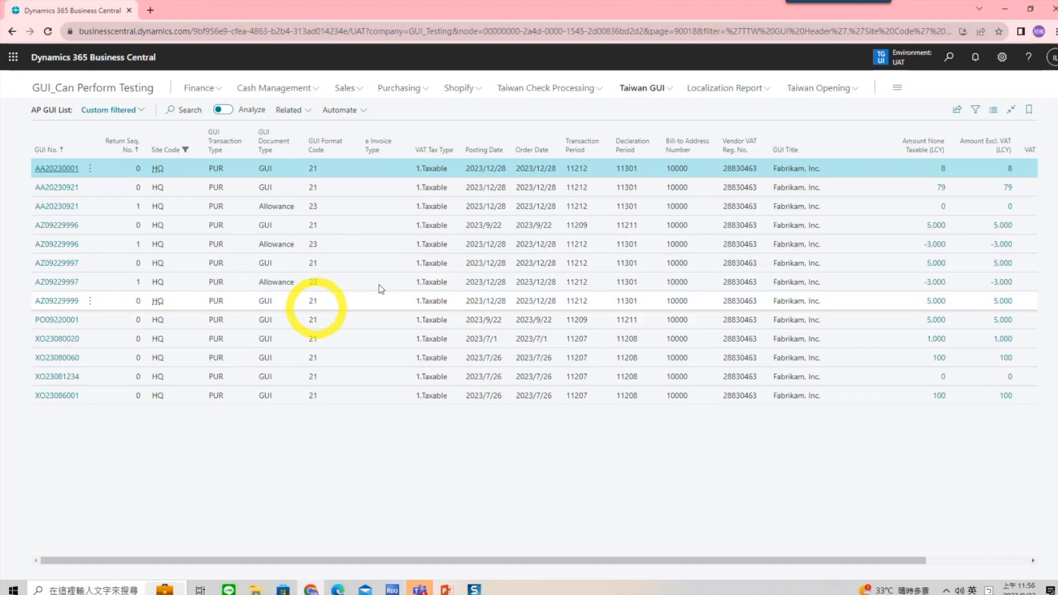
- From the AP GUI List Not Applied, create a new AP GUI match with PO09220001 as the GUI No
{"action": "left_click", "coordinate": [642, 88]}
{"action": "left_click", "coordinate": [121, 115]}
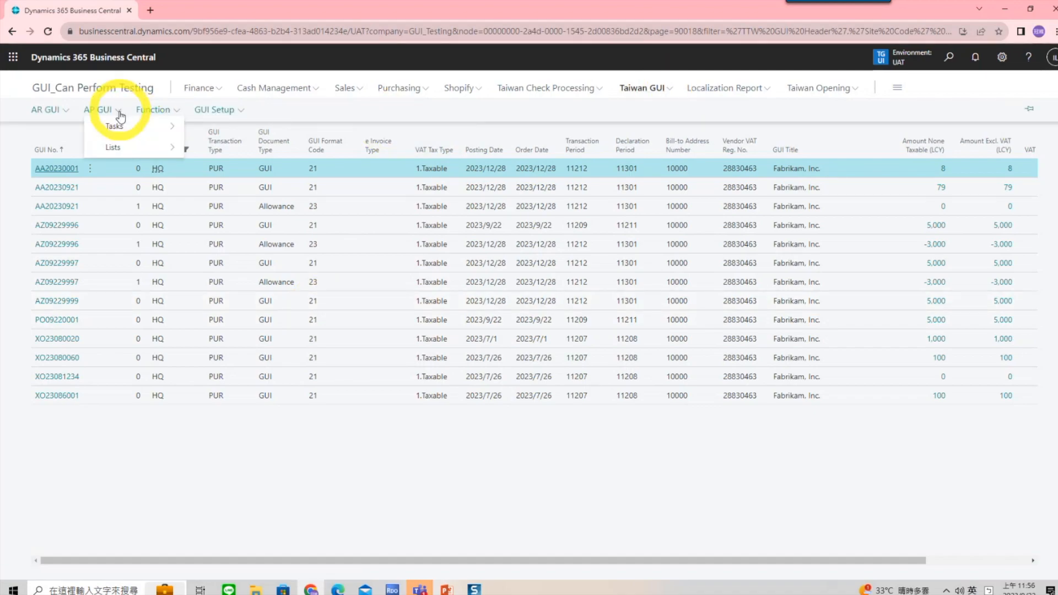
{"action": "mouse_move", "coordinate": [120, 144]}
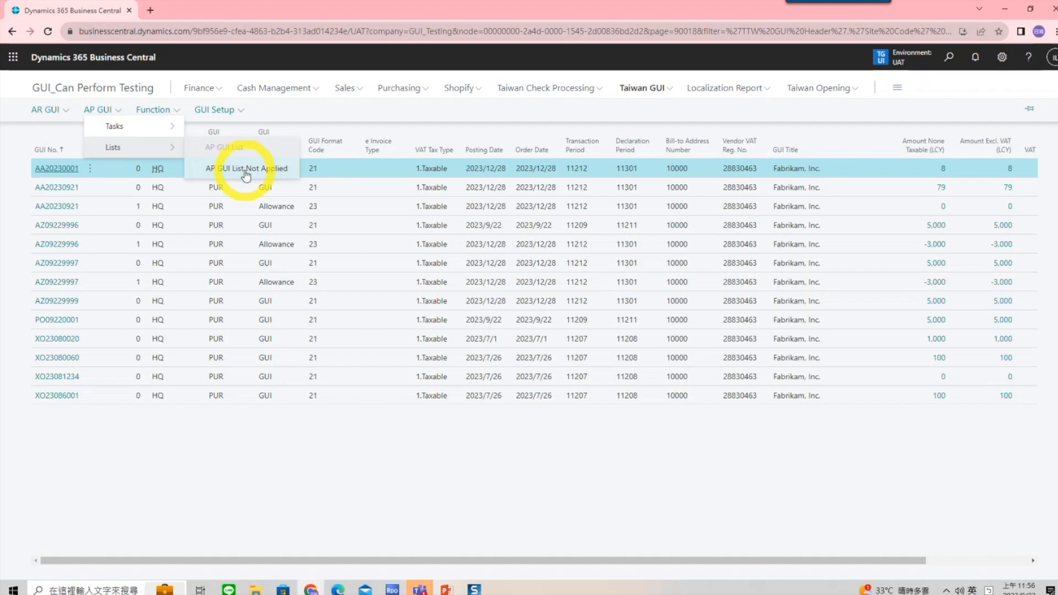
{"action": "left_click", "coordinate": [246, 171]}
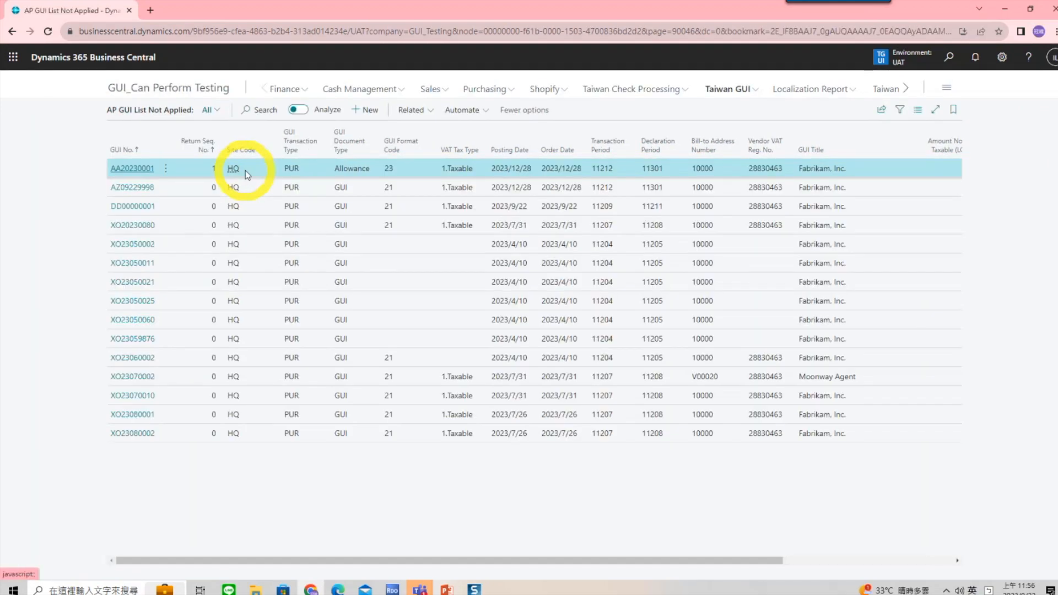
{"action": "left_click", "coordinate": [363, 112]}
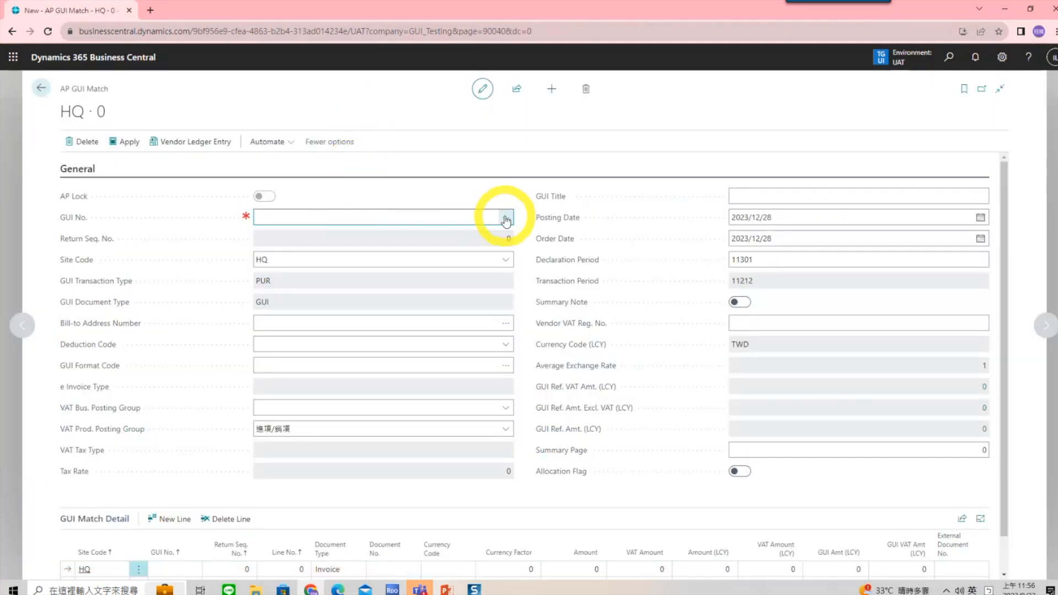
{"action": "left_click", "coordinate": [507, 220]}
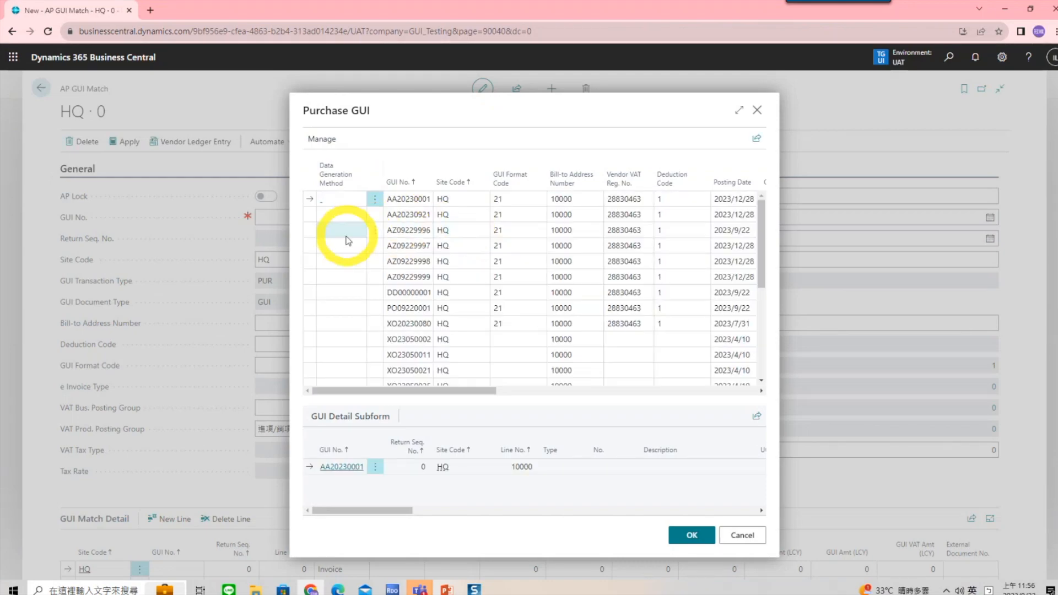
{"action": "left_click", "coordinate": [314, 318]}
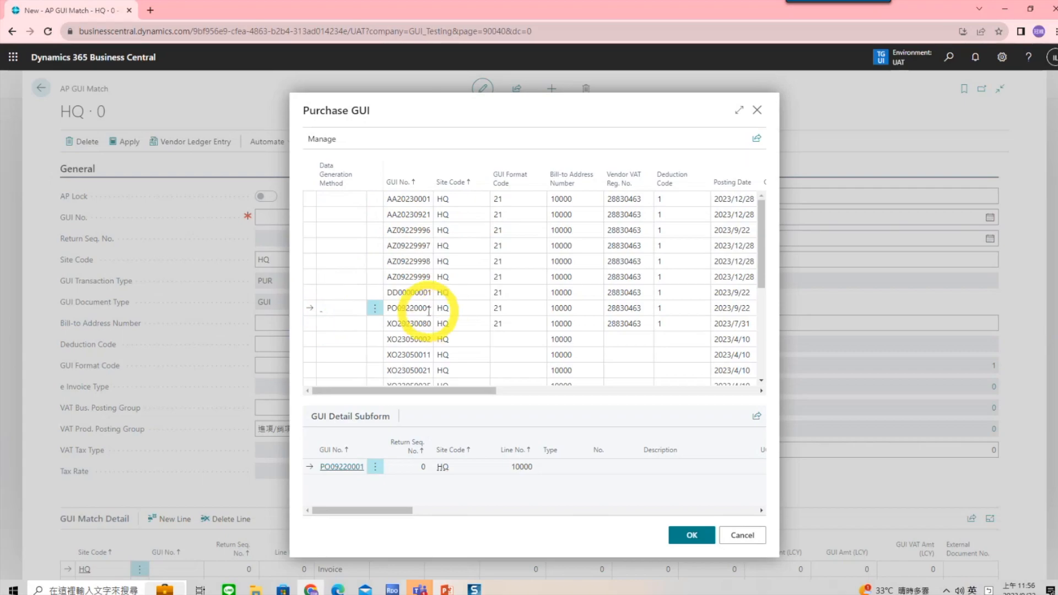
{"action": "left_click", "coordinate": [696, 539]}
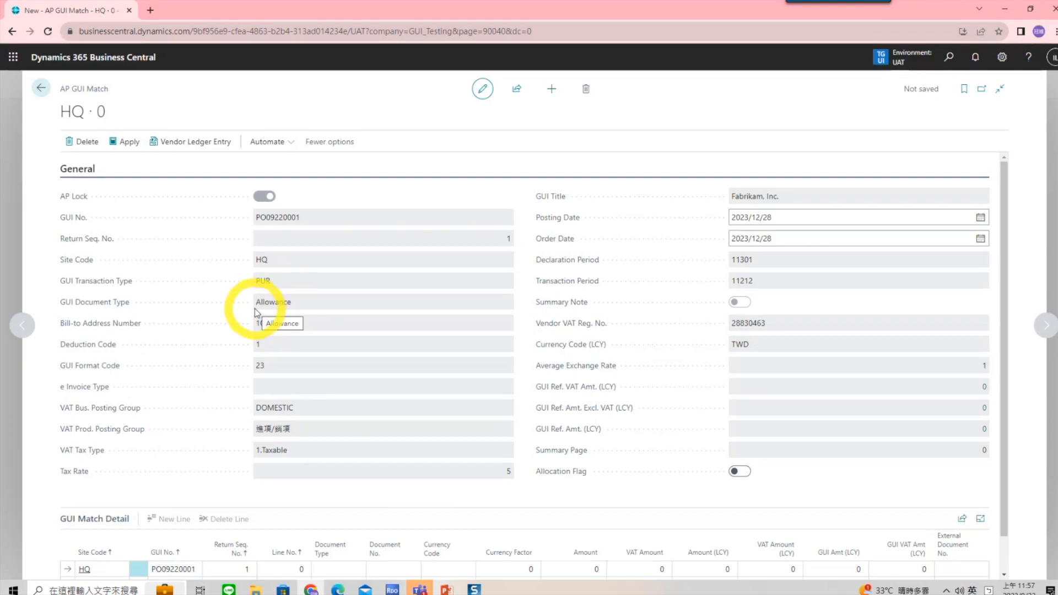
- From the vendor ledger entries, select the 2023/12/28 credit memo 109003 and apply it to the allowance match
{"action": "left_click", "coordinate": [190, 147]}
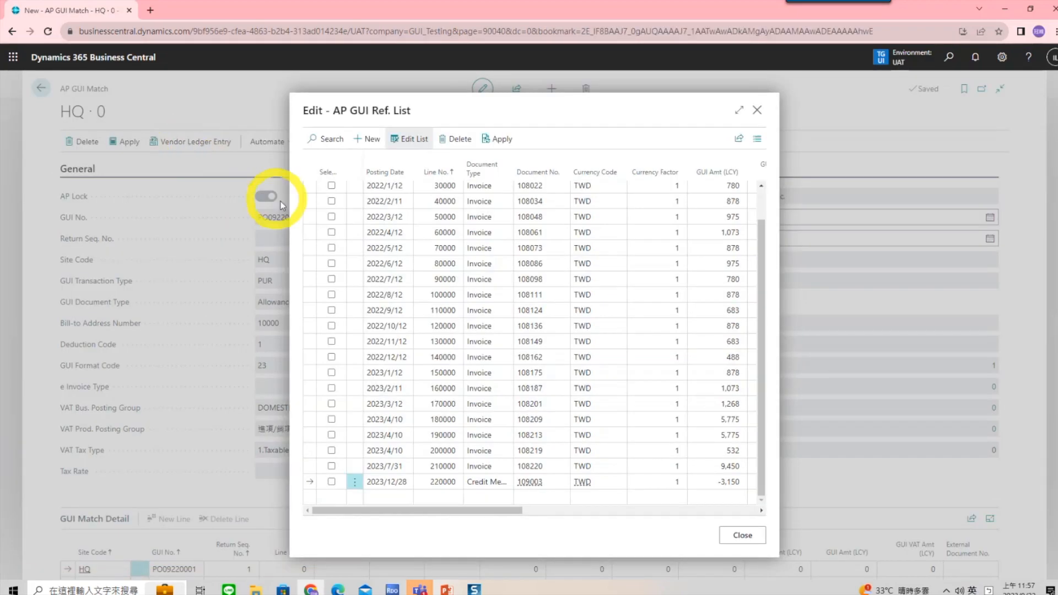
{"action": "left_click", "coordinate": [332, 483]}
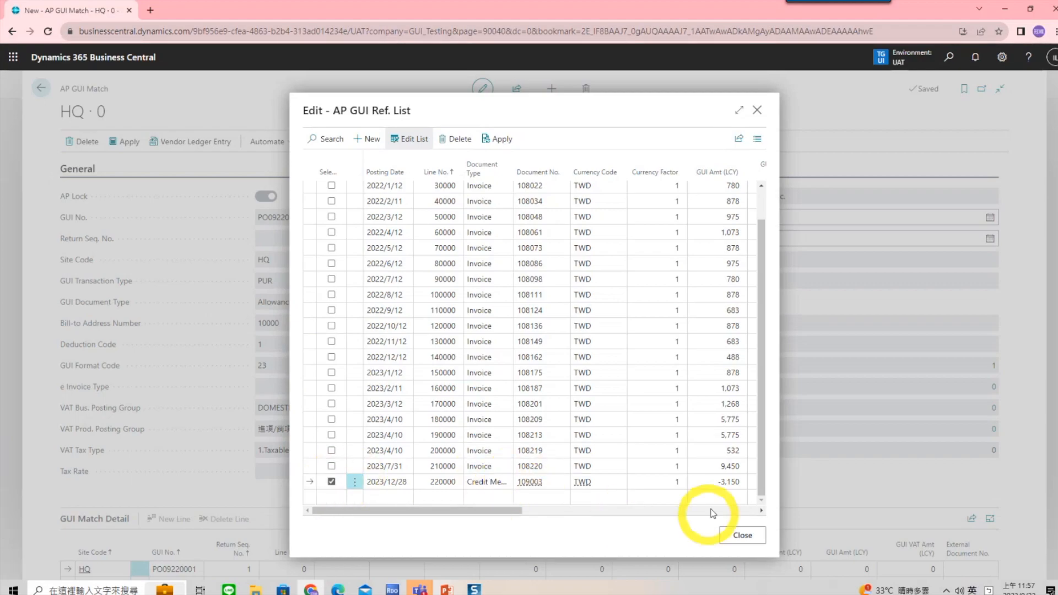
{"action": "left_click", "coordinate": [501, 141]}
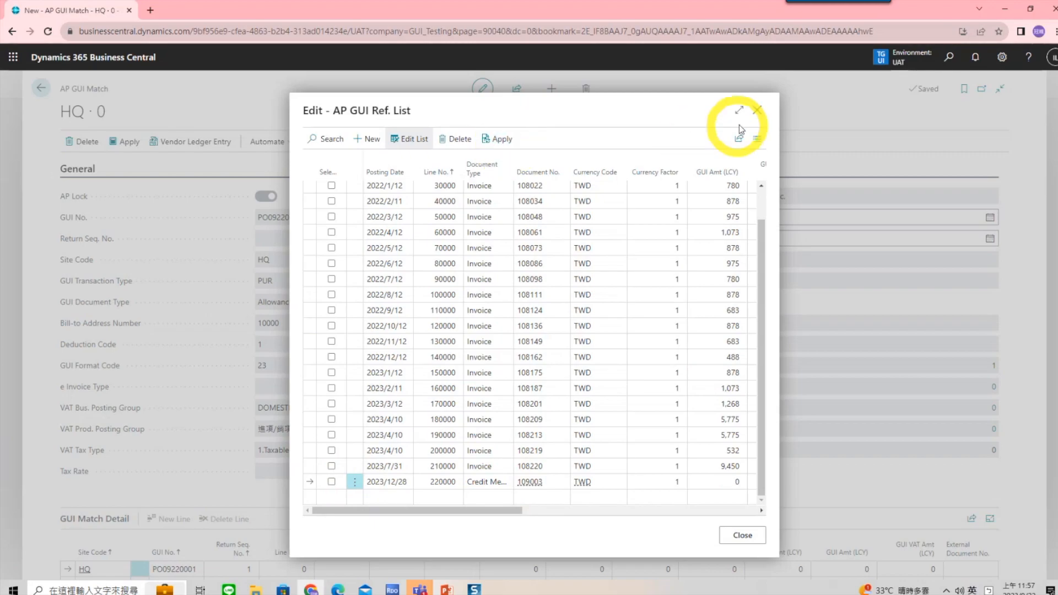
{"action": "left_click", "coordinate": [757, 113]}
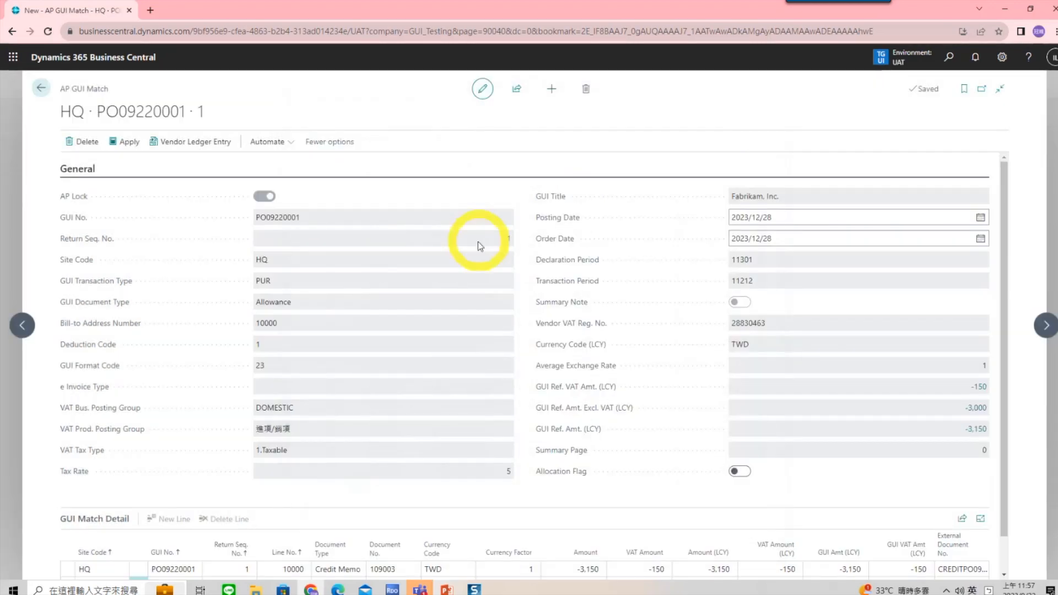
- Apply the AP GUI match for PO09220001 and return to the not-applied list
{"action": "scroll", "coordinate": [479, 245], "scroll_direction": "down", "scroll_amount": 2}
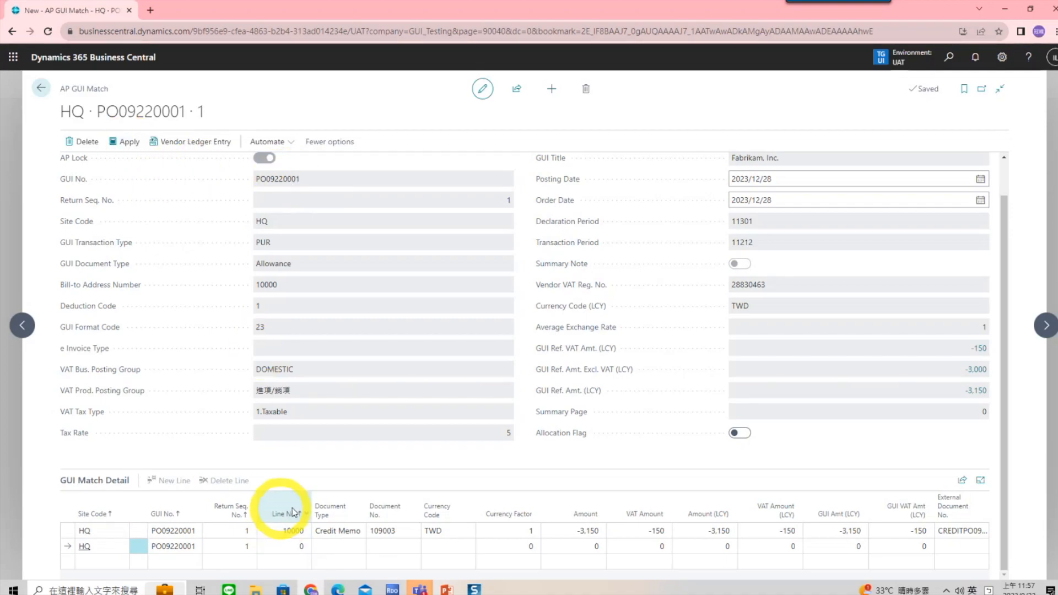
{"action": "left_click", "coordinate": [122, 144]}
{"action": "left_click", "coordinate": [40, 91]}
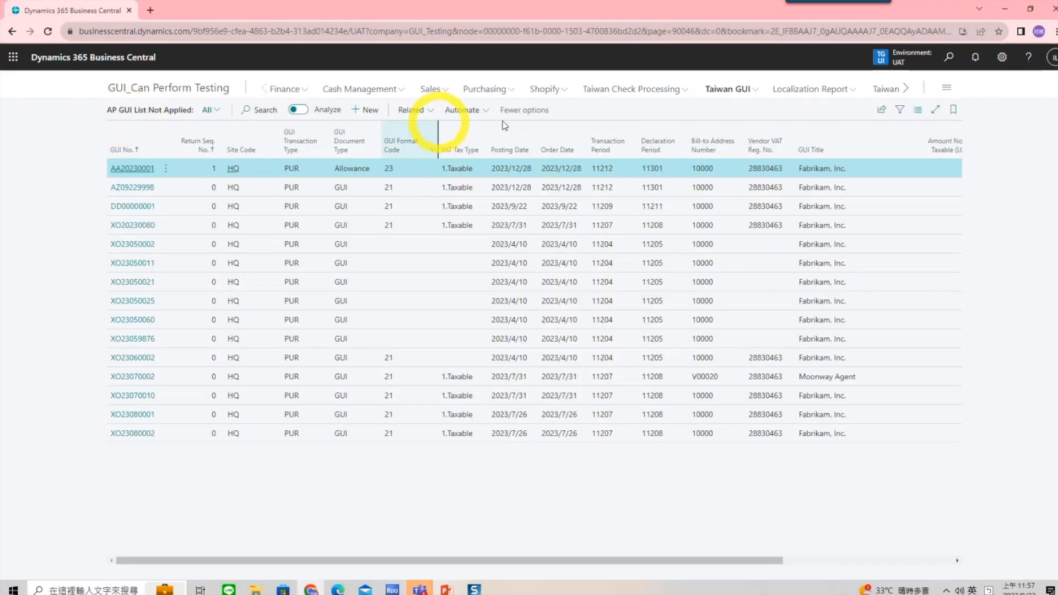
- Open the AP GUI List and select only the two PO09220001 records, GUI and Allowance, to compare them
{"action": "left_click", "coordinate": [728, 89]}
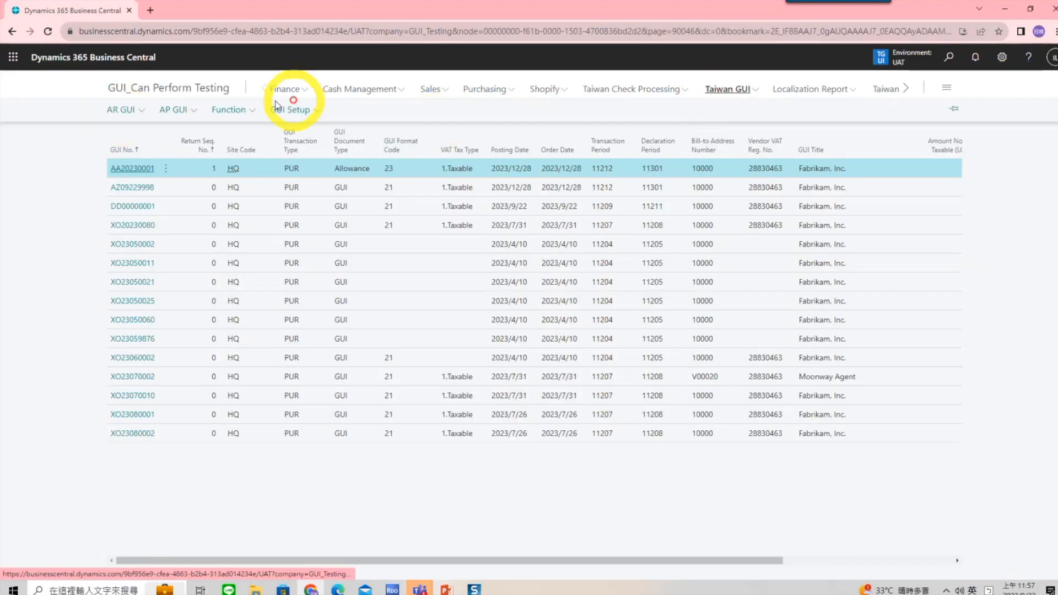
{"action": "left_click", "coordinate": [197, 112]}
{"action": "mouse_move", "coordinate": [189, 146]}
{"action": "left_click", "coordinate": [302, 148]}
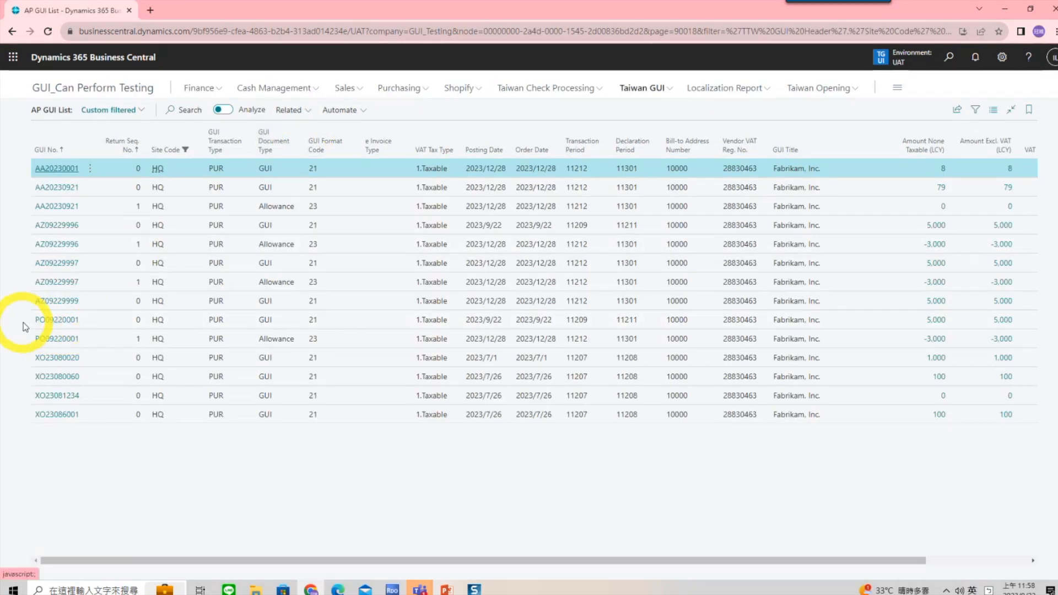
{"action": "left_click", "coordinate": [108, 322], "text": "ctrl"}
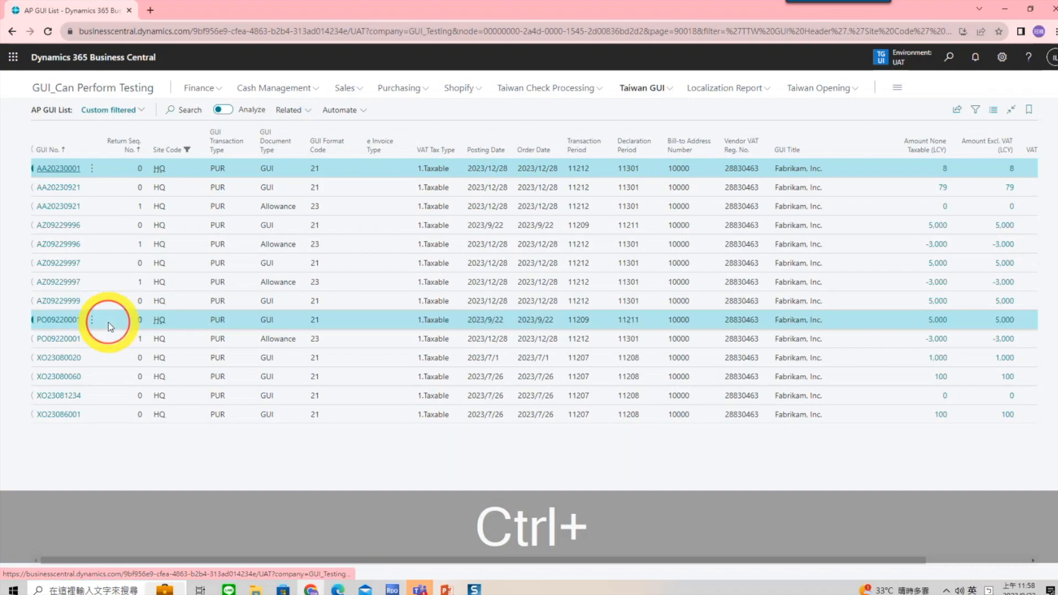
{"action": "left_click", "coordinate": [43, 339], "text": "ctrl"}
{"action": "left_click", "coordinate": [42, 169], "text": "ctrl"}
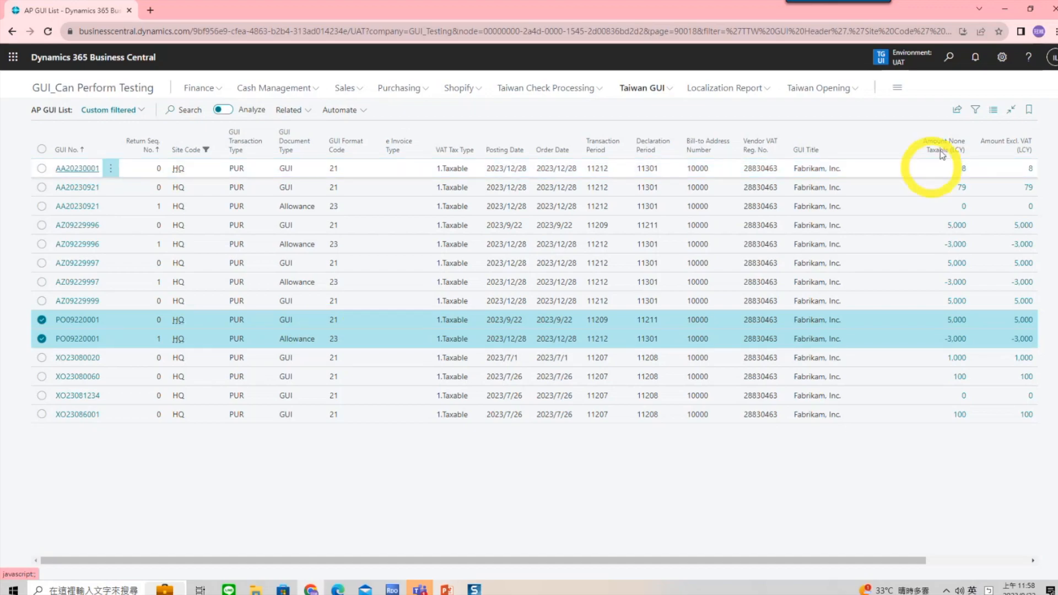
- Create a new sales order for customer 10000 (Adatum Corporation)
{"action": "left_click", "coordinate": [949, 56]}
{"action": "type", "text": "sales order"}
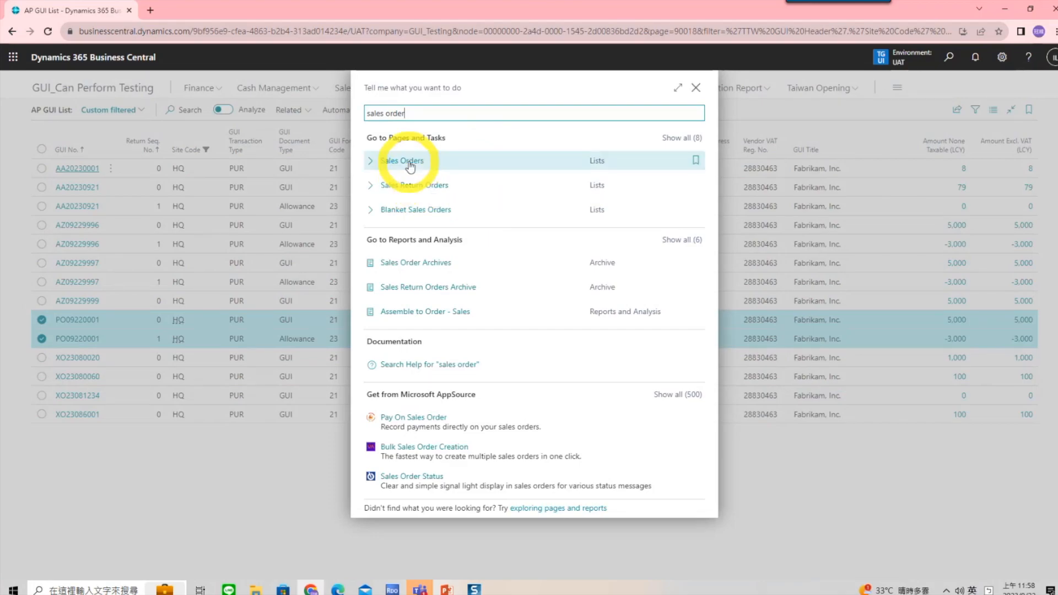
{"action": "left_click", "coordinate": [408, 162]}
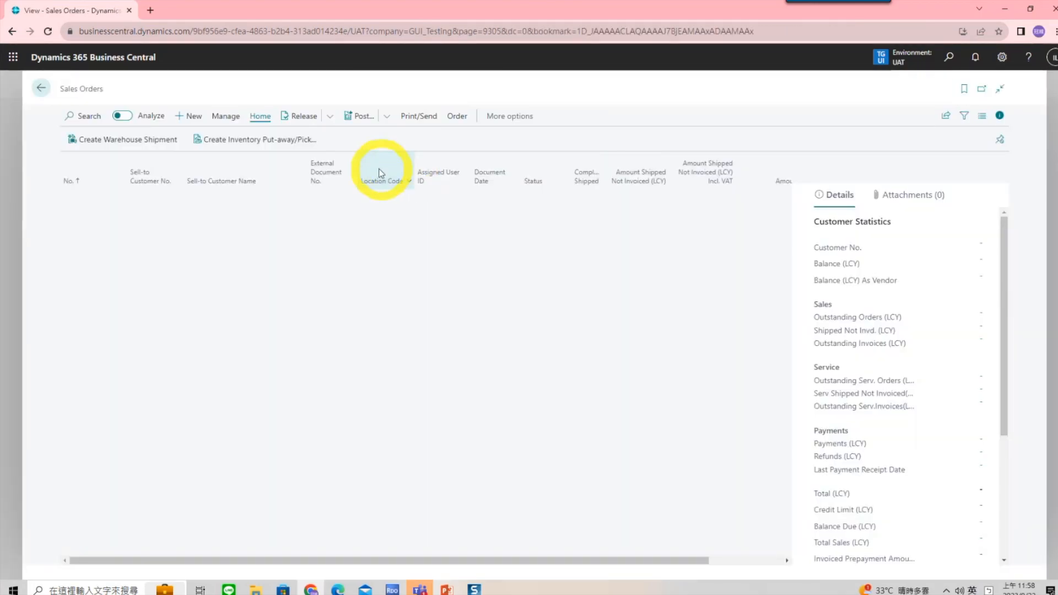
{"action": "left_click", "coordinate": [182, 118]}
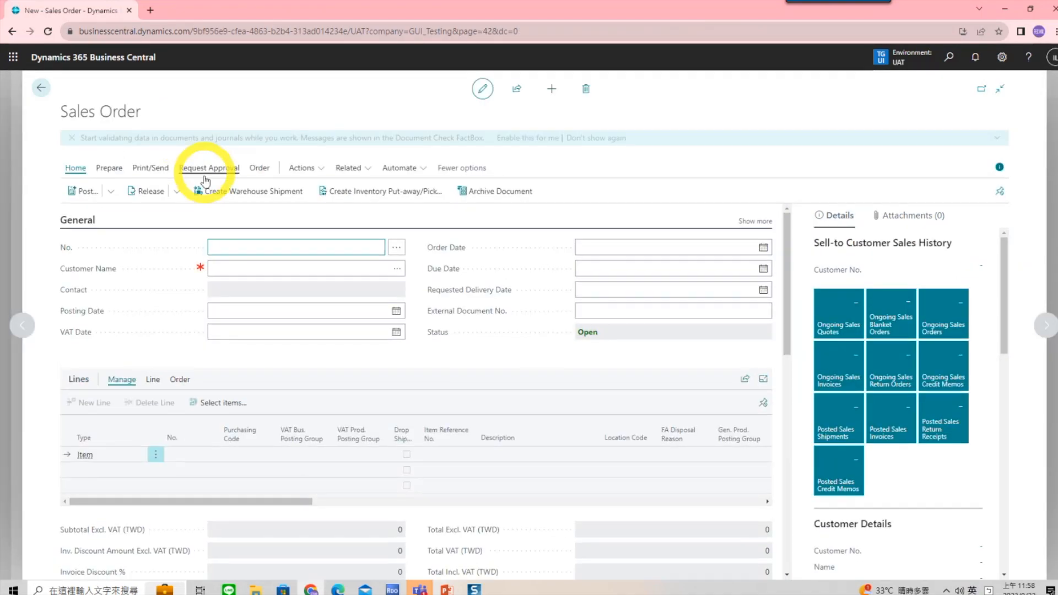
{"action": "left_click", "coordinate": [243, 268]}
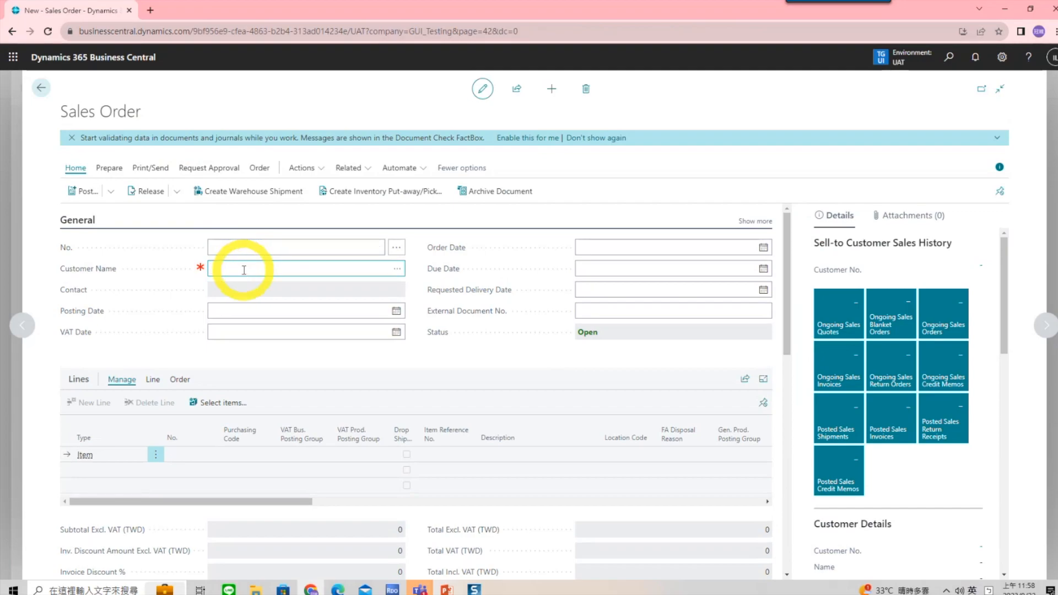
{"action": "type", "text": "1"}
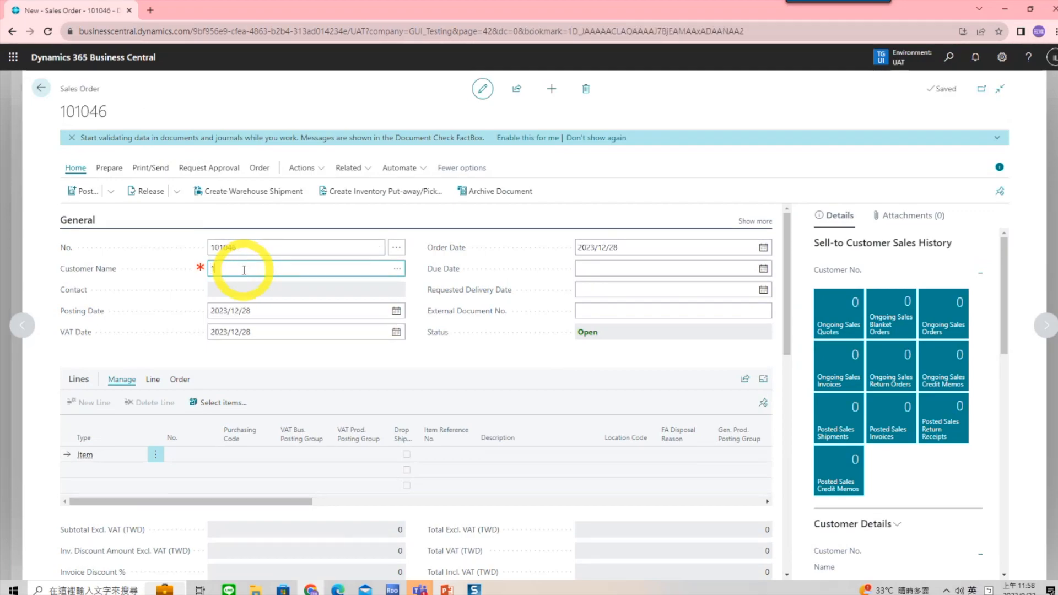
{"action": "type", "text": "0000"}
{"action": "key", "text": "Tab"}
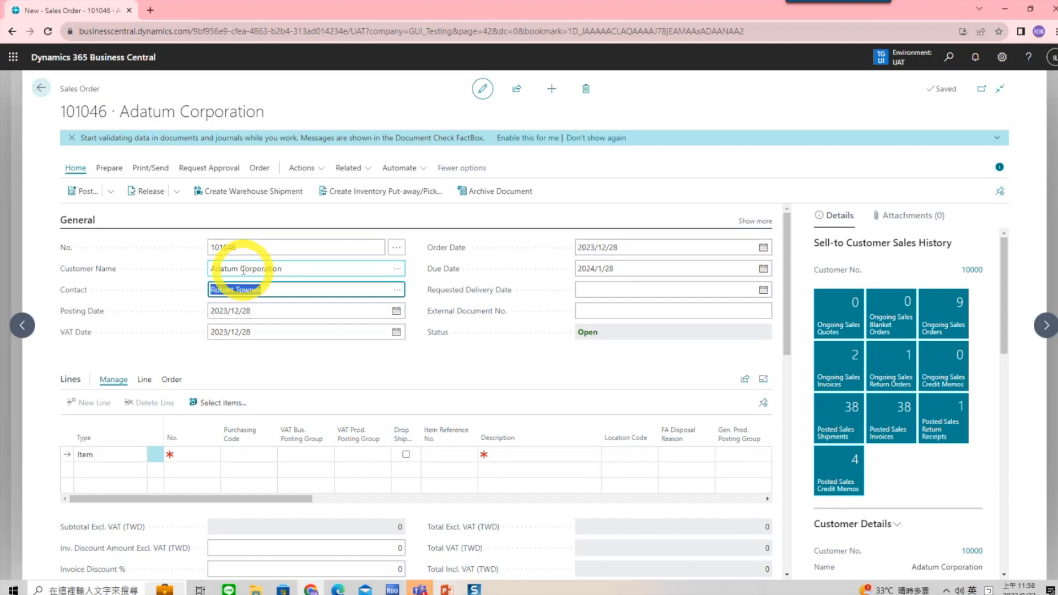
- Choose item 1896-S (Blue Desk) for the sales order's first line
{"action": "left_click", "coordinate": [208, 460]}
{"action": "left_click", "coordinate": [211, 456]}
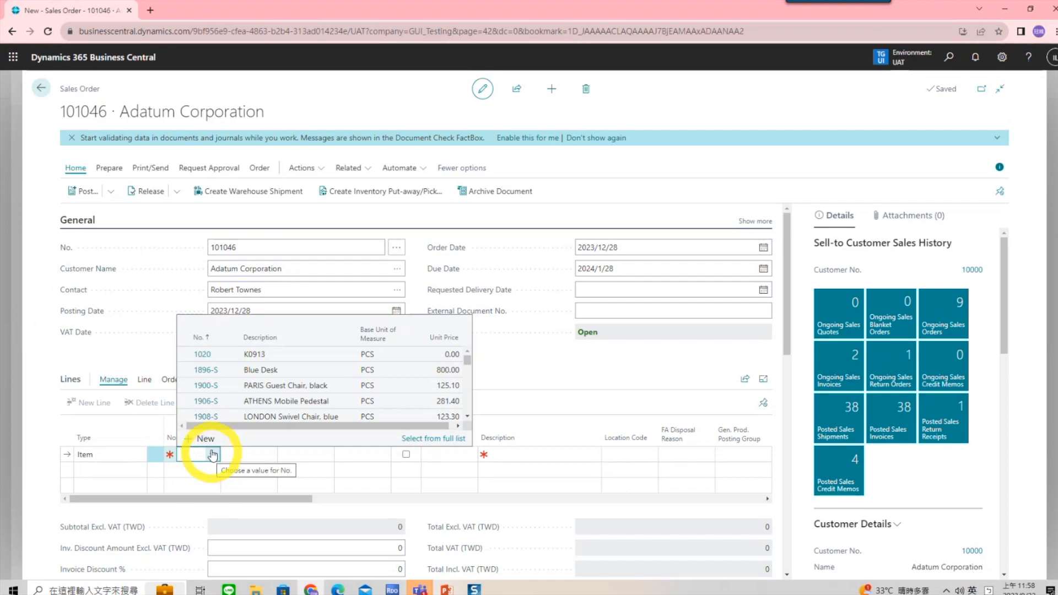
{"action": "left_click", "coordinate": [215, 371]}
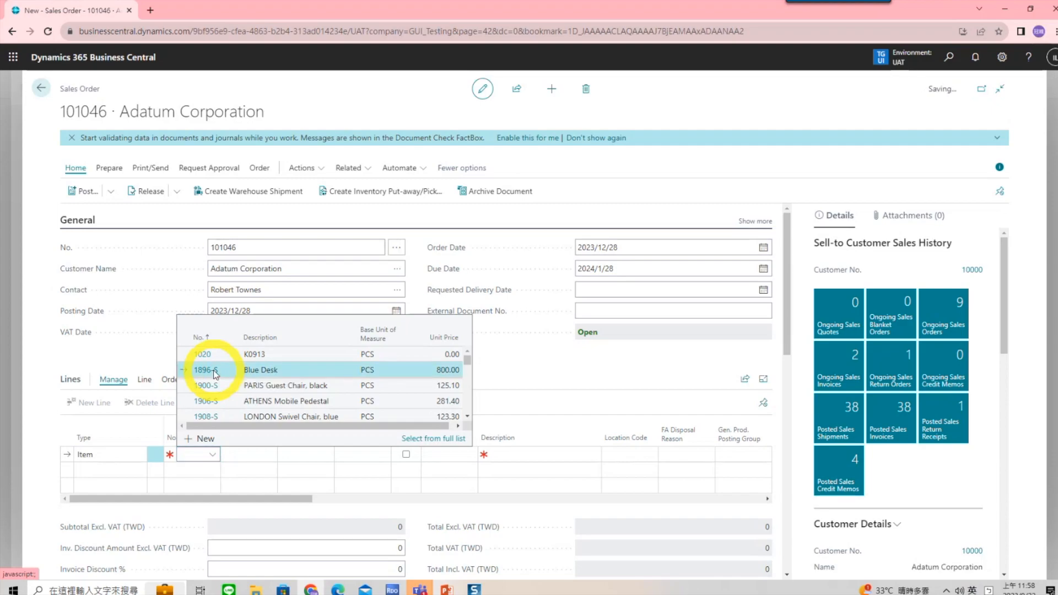
- Set the Blue Desk line's quantity to 10 and check its unit price and the order's total VAT
{"action": "left_click", "coordinate": [248, 453]}
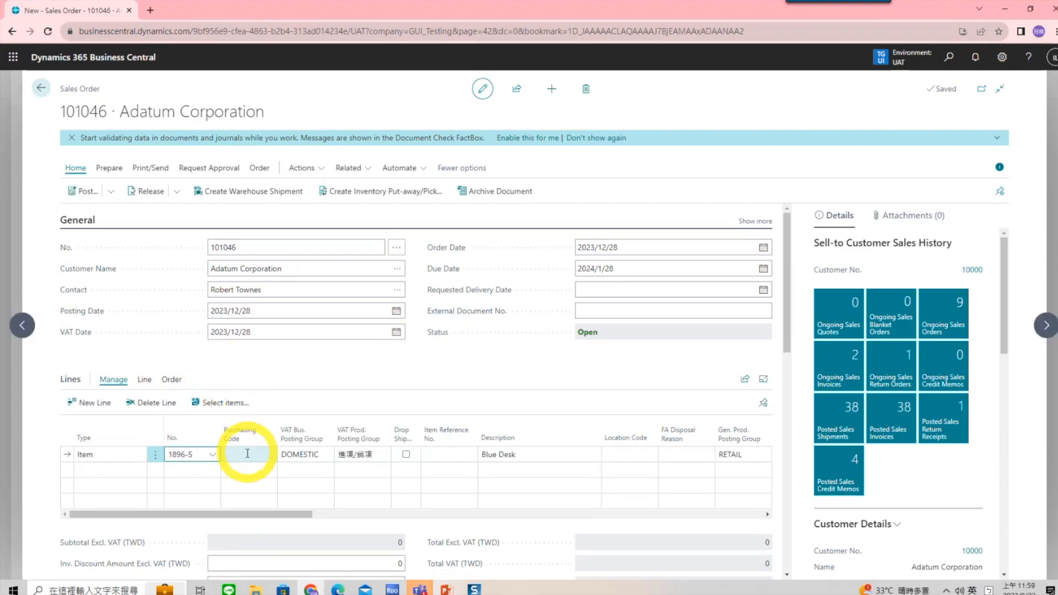
{"action": "left_click_drag", "start_coordinate": [304, 516], "coordinate": [421, 515]}
{"action": "left_click", "coordinate": [554, 454]}
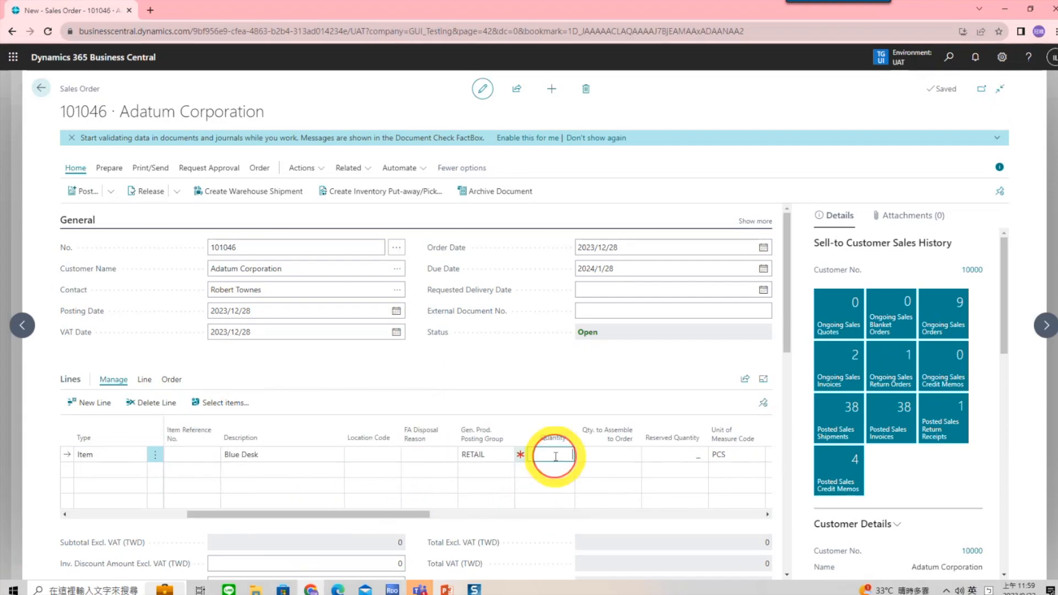
{"action": "type", "text": "10"}
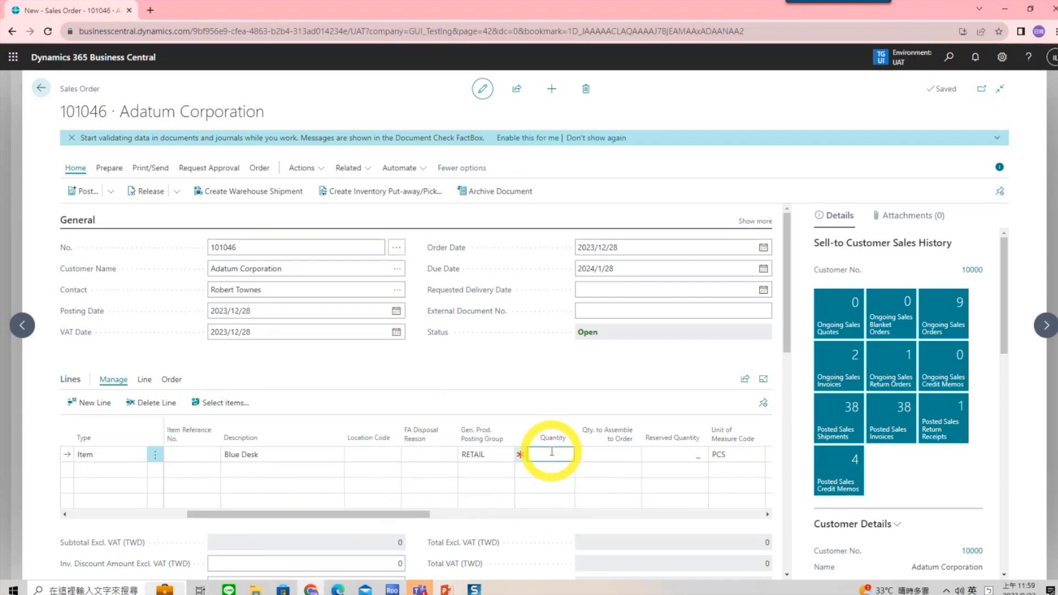
{"action": "left_click_drag", "start_coordinate": [414, 514], "coordinate": [491, 514]}
{"action": "left_click", "coordinate": [506, 458]}
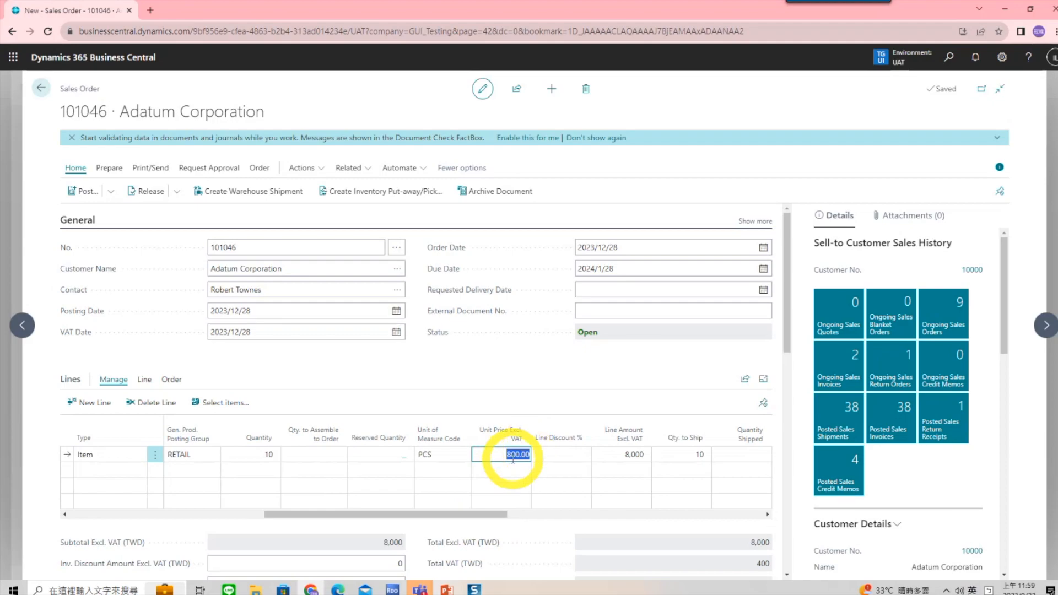
{"action": "scroll", "coordinate": [511, 468], "scroll_direction": "down", "scroll_amount": 1}
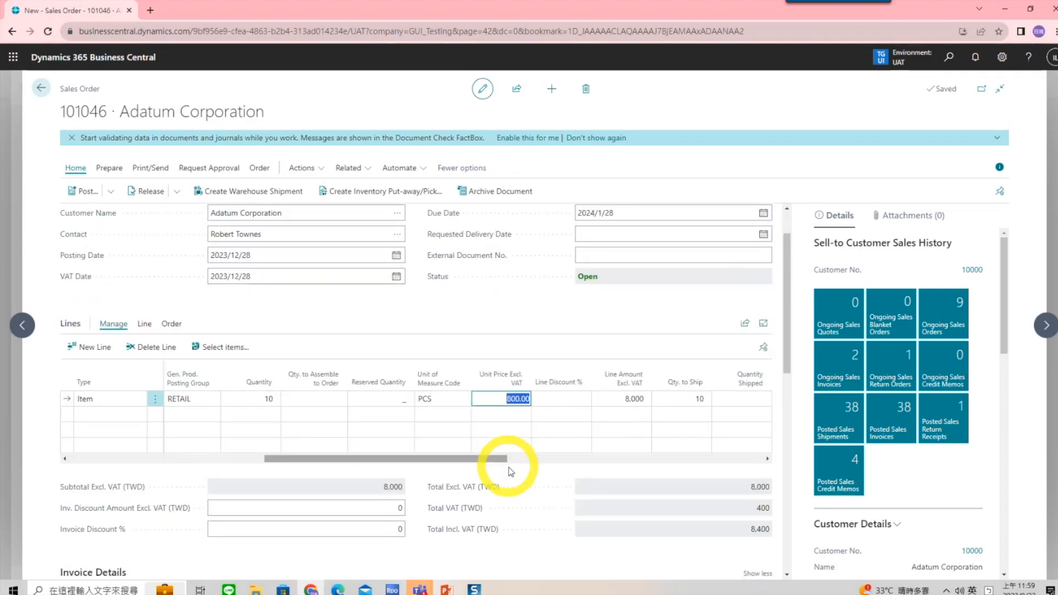
{"action": "left_click", "coordinate": [766, 508]}
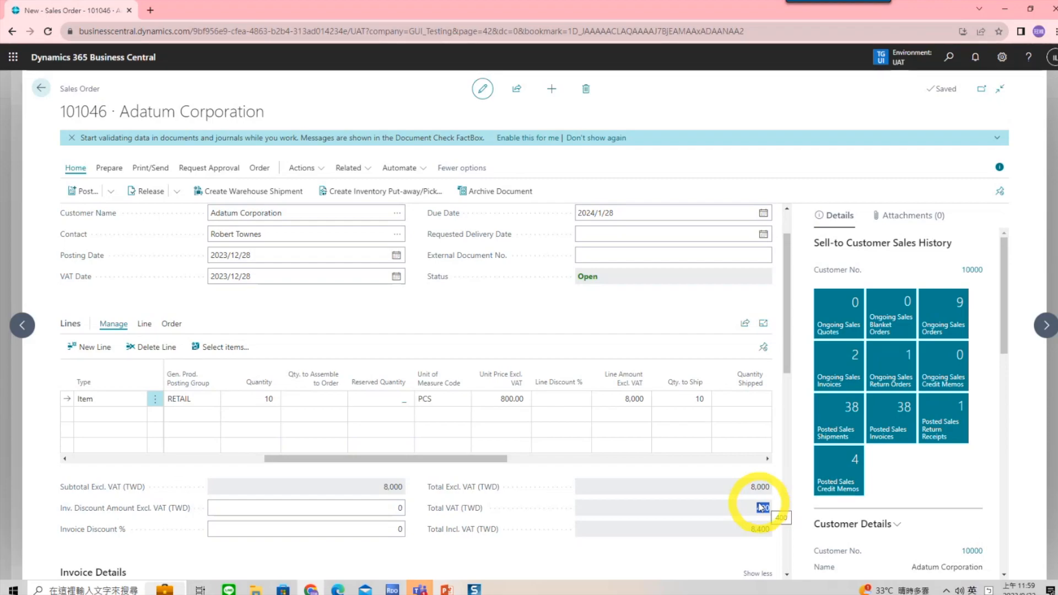
- Open the Post Sales with e Invoice options for the Adatum Corporation sales order
{"action": "left_click", "coordinate": [111, 194]}
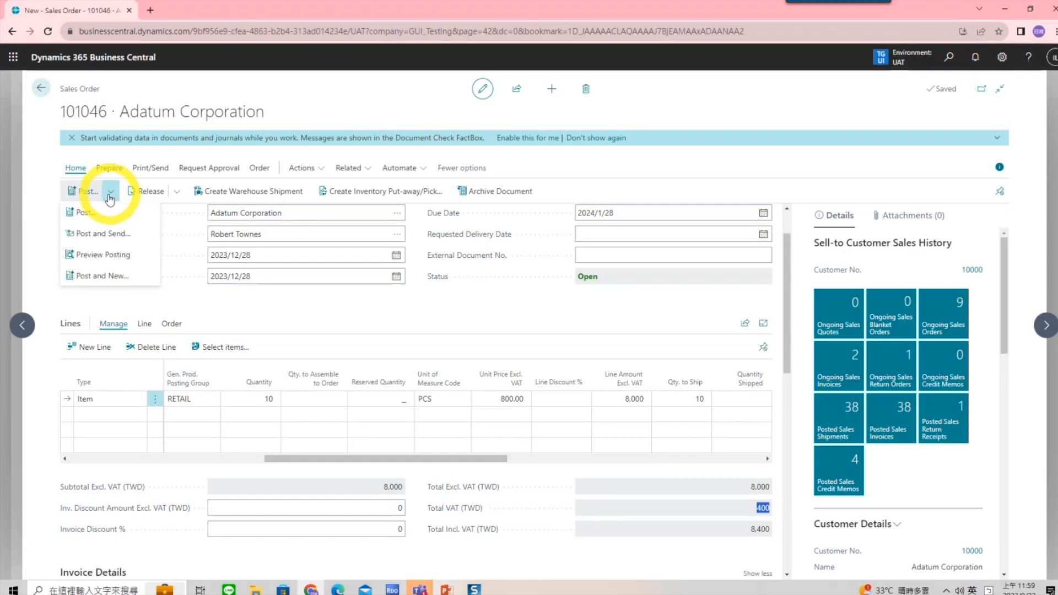
{"action": "left_click", "coordinate": [99, 212]}
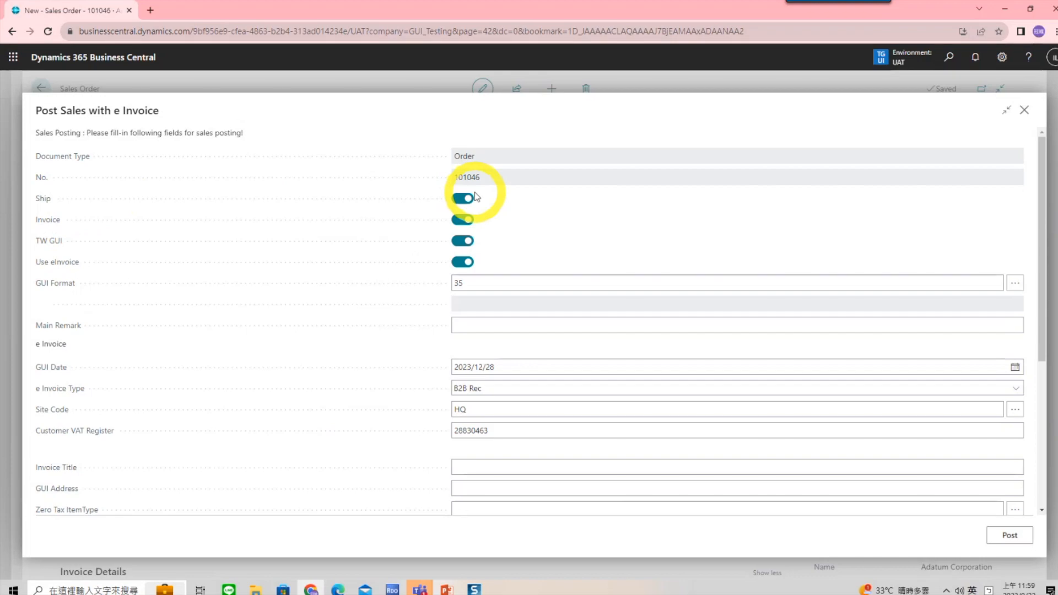
- Try switching off Invoice and Use eInvoice, and restore Invoice, TW GUI and Use eInvoice to on
{"action": "left_click", "coordinate": [468, 221]}
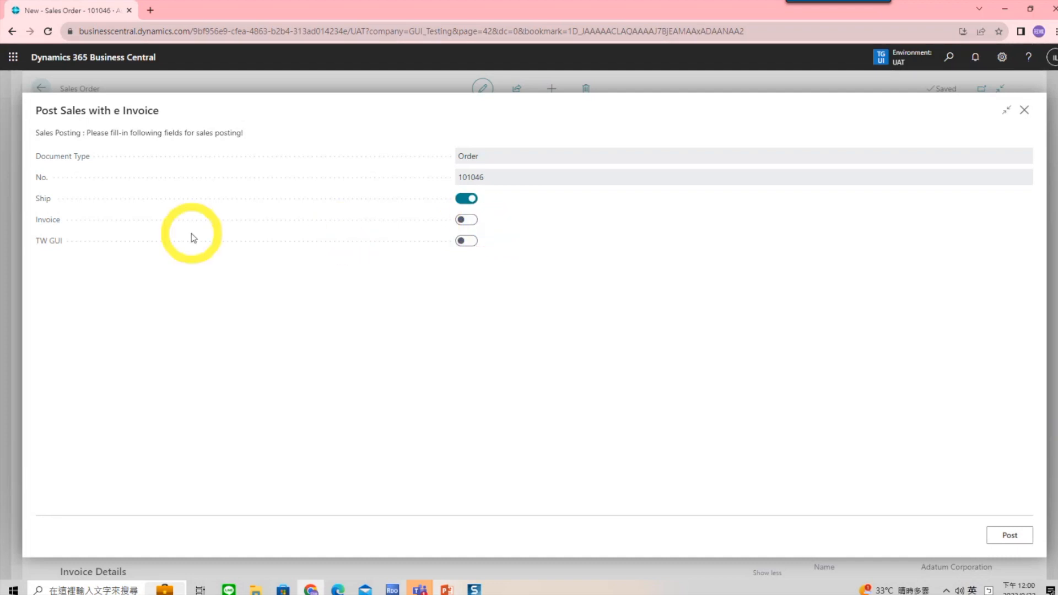
{"action": "left_click", "coordinate": [474, 220]}
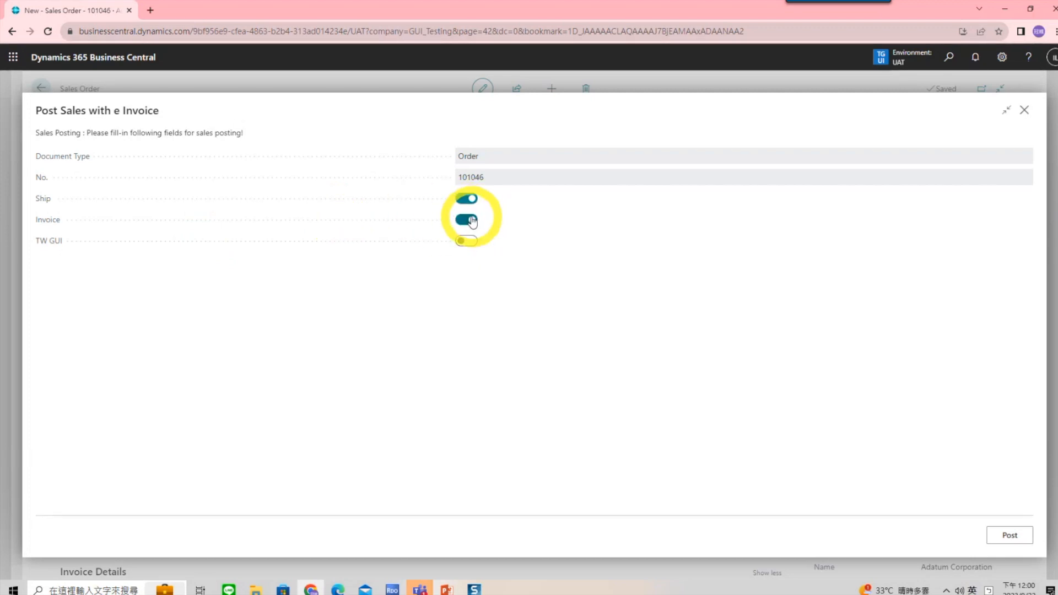
{"action": "left_click", "coordinate": [471, 244]}
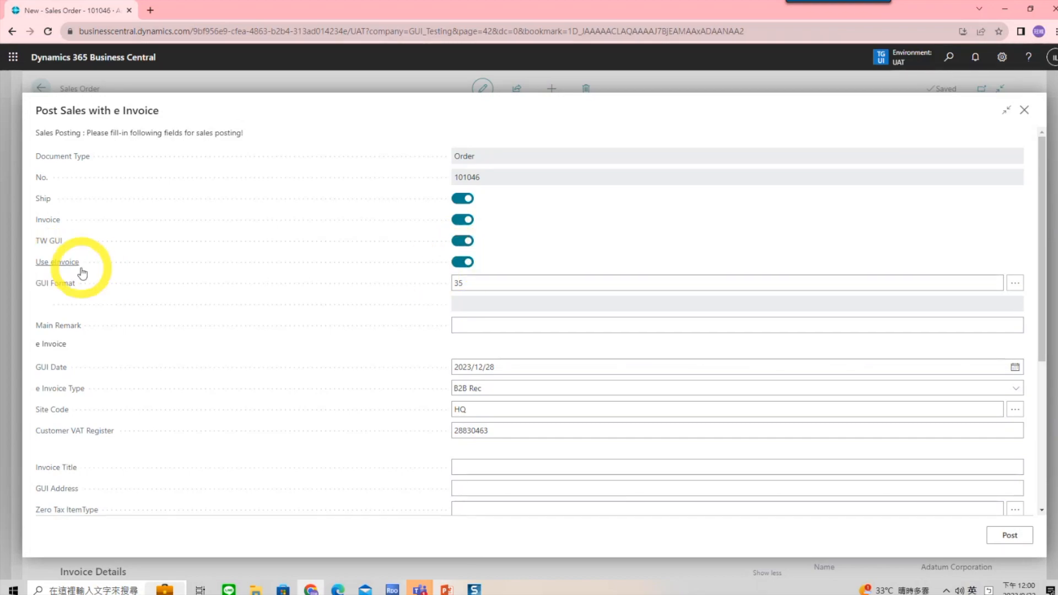
{"action": "left_click", "coordinate": [463, 261]}
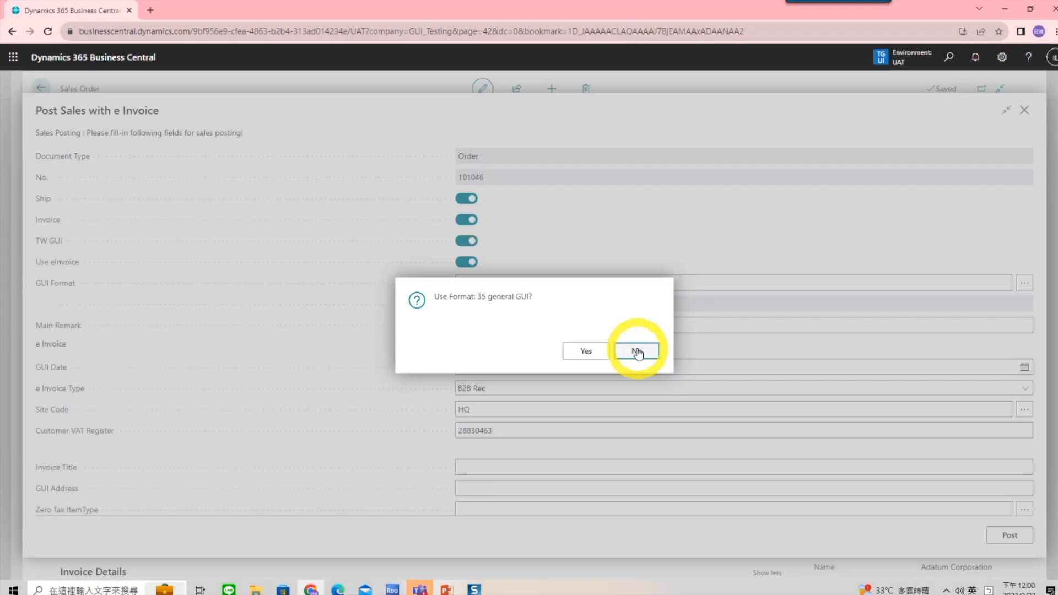
{"action": "left_click", "coordinate": [637, 355]}
{"action": "left_click", "coordinate": [466, 263]}
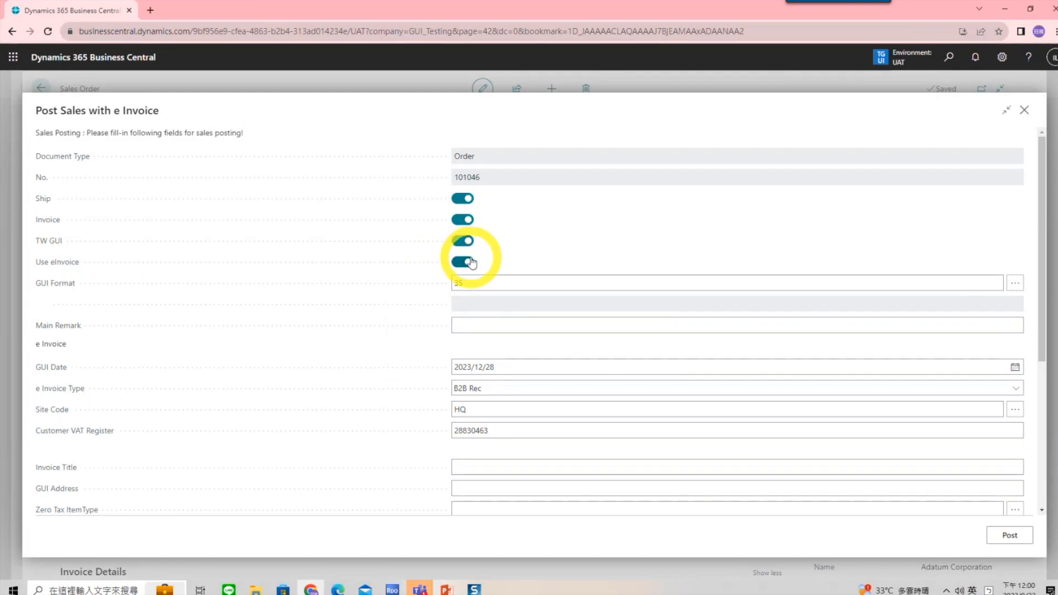
- Post the sales order with GUI Date 2023/9/22 and e Invoice Type B2B Rec
{"action": "left_click", "coordinate": [473, 366]}
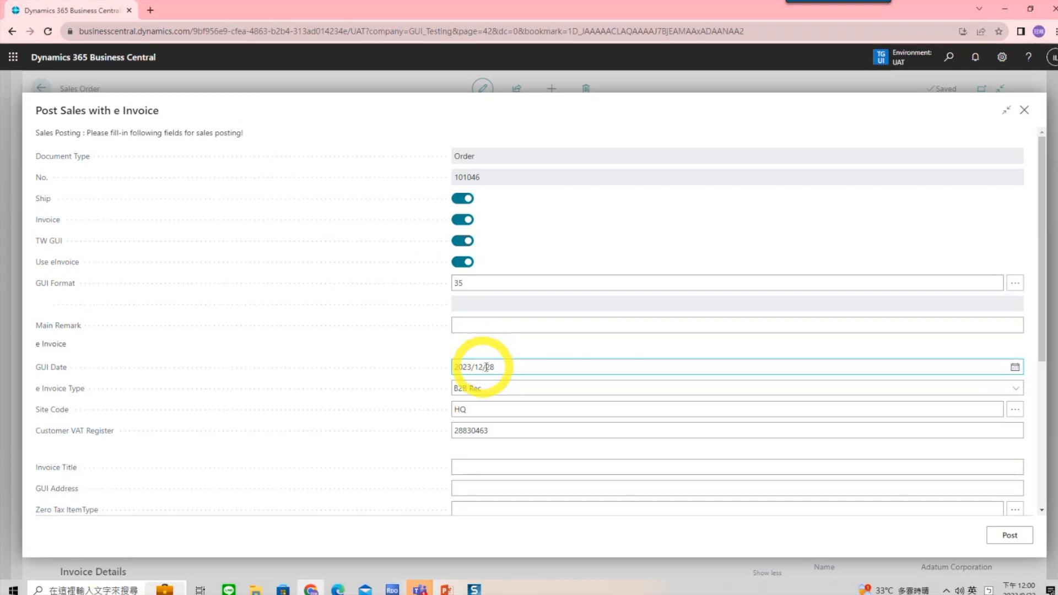
{"action": "left_click", "coordinate": [1015, 367]}
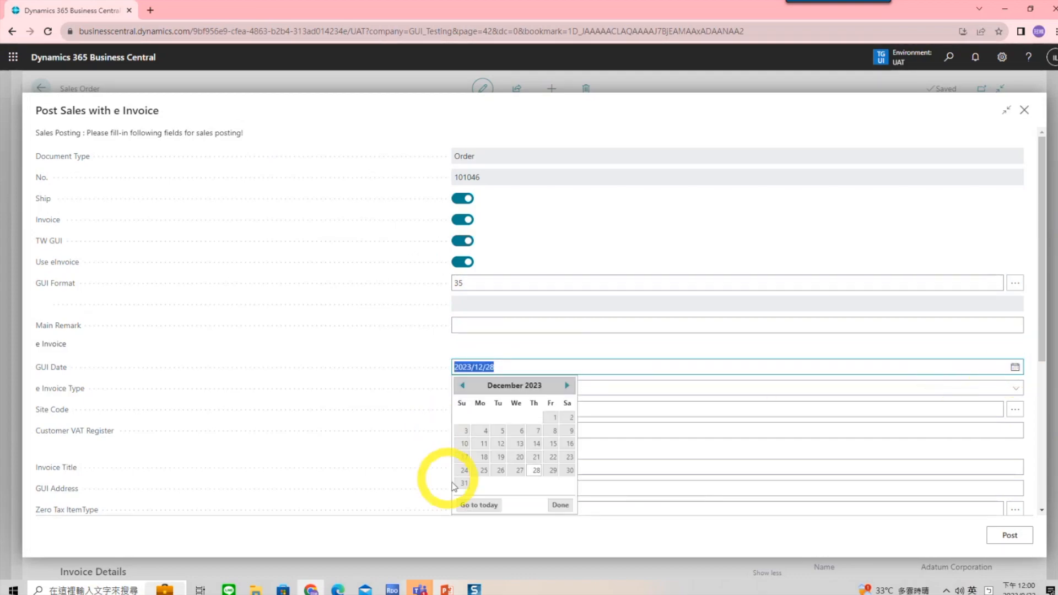
{"action": "left_click", "coordinate": [478, 504]}
{"action": "left_click", "coordinate": [551, 457]}
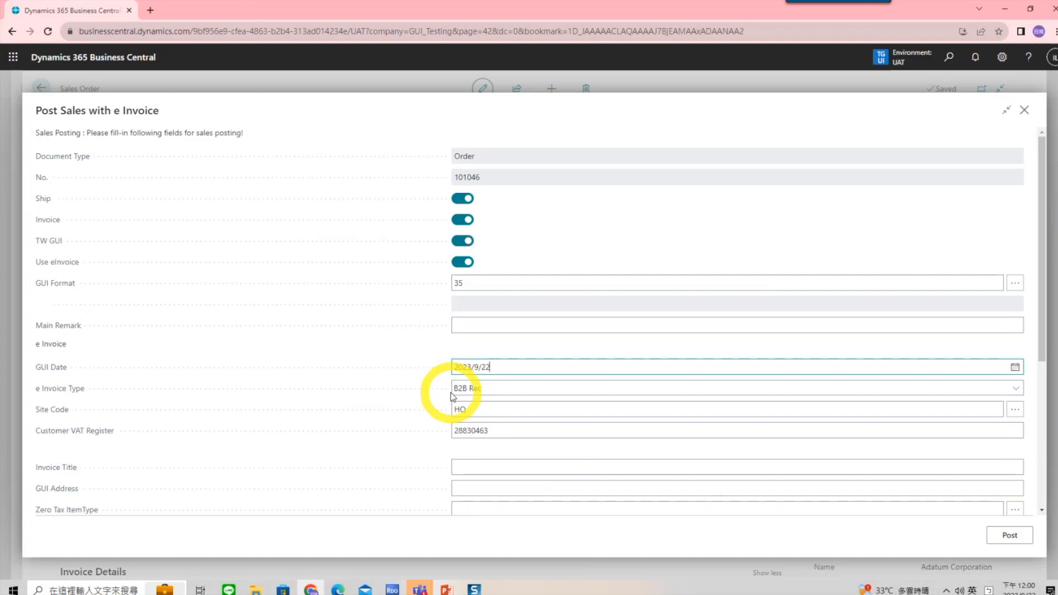
{"action": "left_click", "coordinate": [485, 393]}
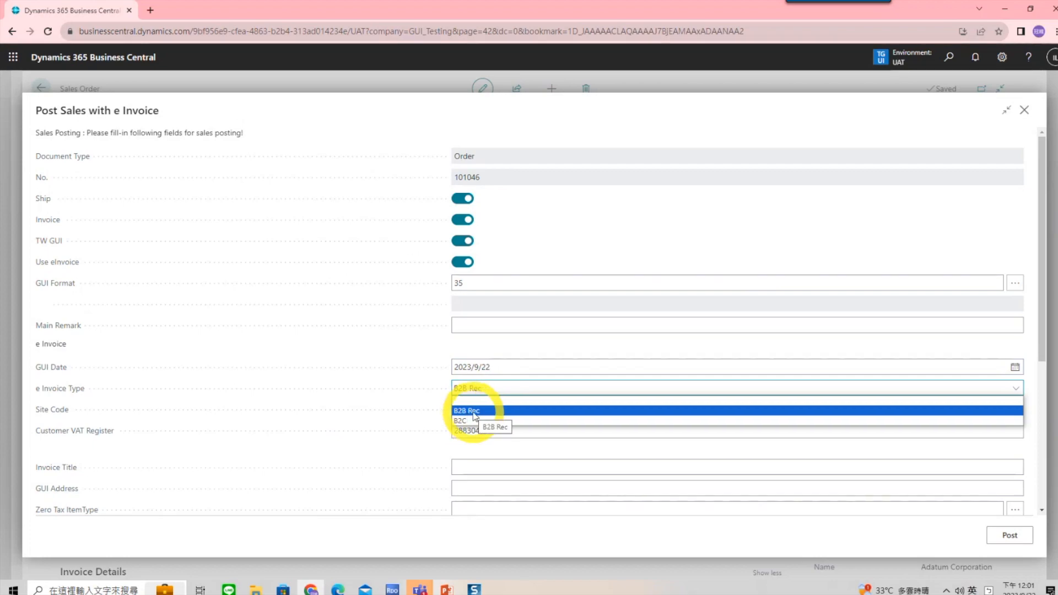
{"action": "left_click", "coordinate": [471, 413]}
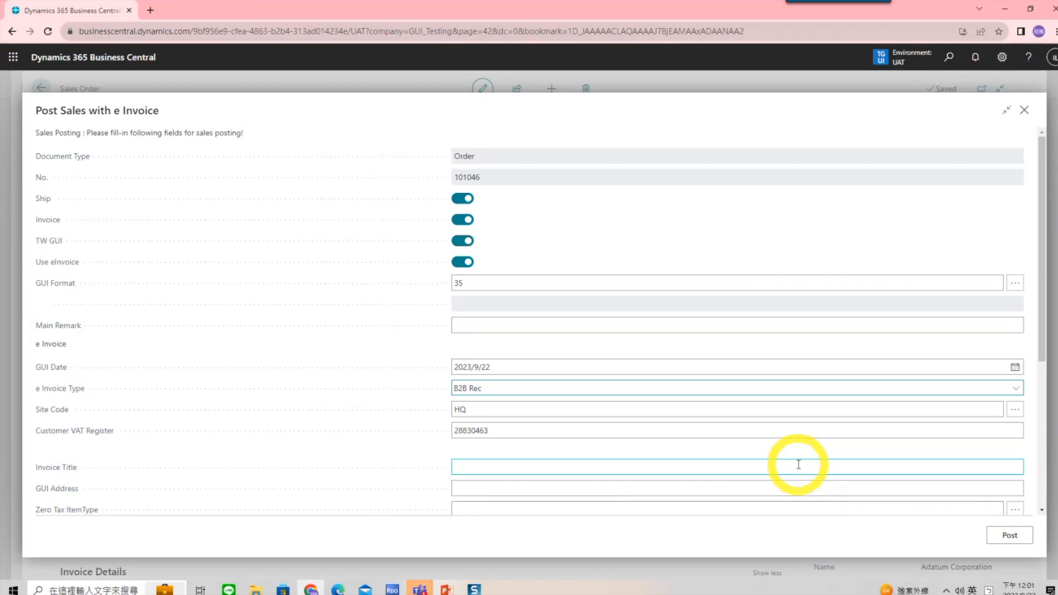
{"action": "left_click", "coordinate": [1011, 536]}
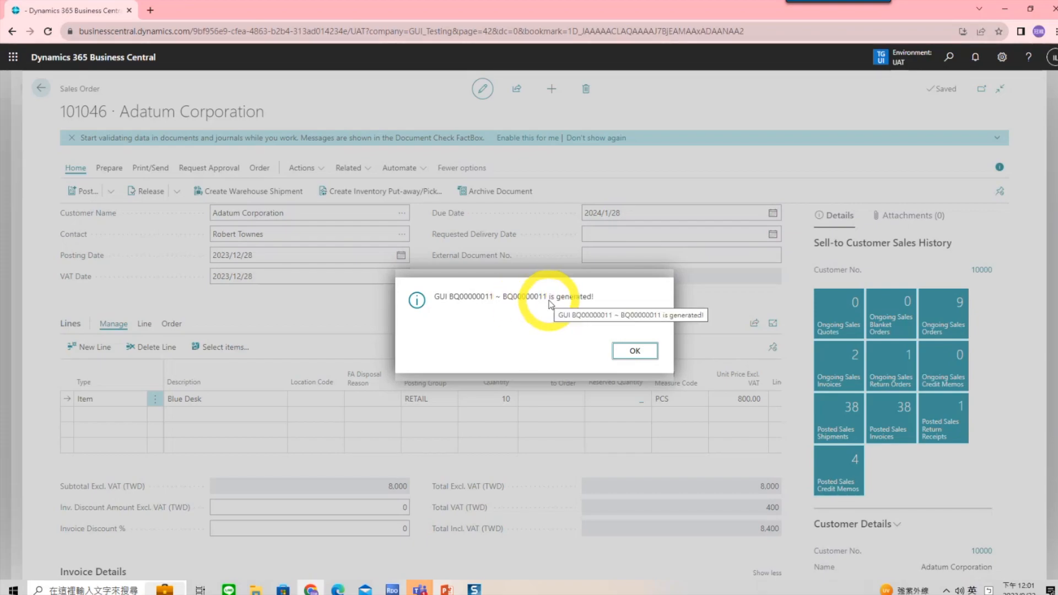
{"action": "left_click", "coordinate": [634, 351]}
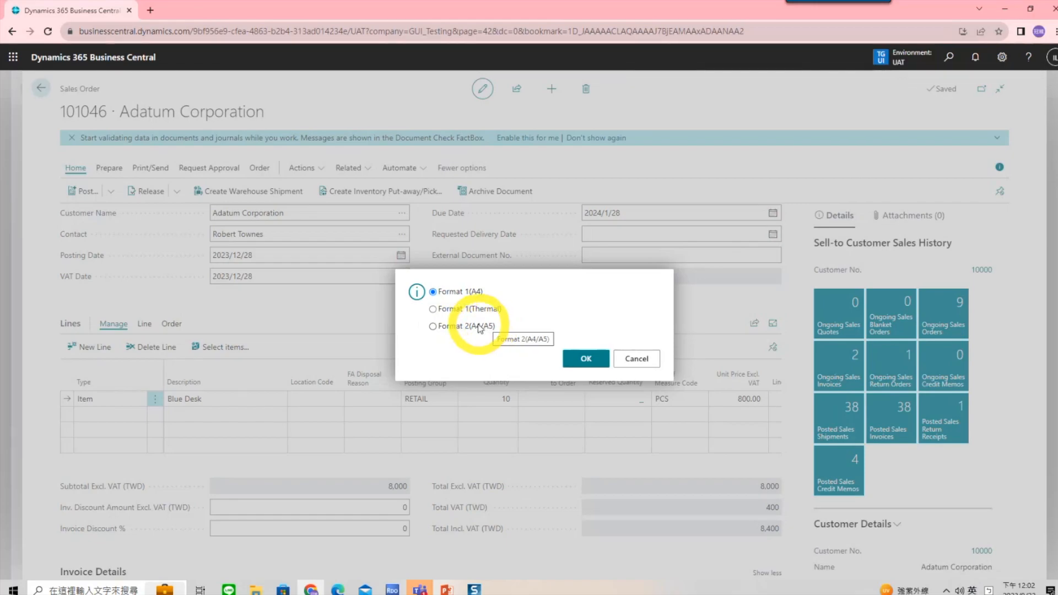
- Preview the generated e-invoice in Format 2(A4/A5), and decline opening the posted sales invoice
{"action": "left_click", "coordinate": [433, 326]}
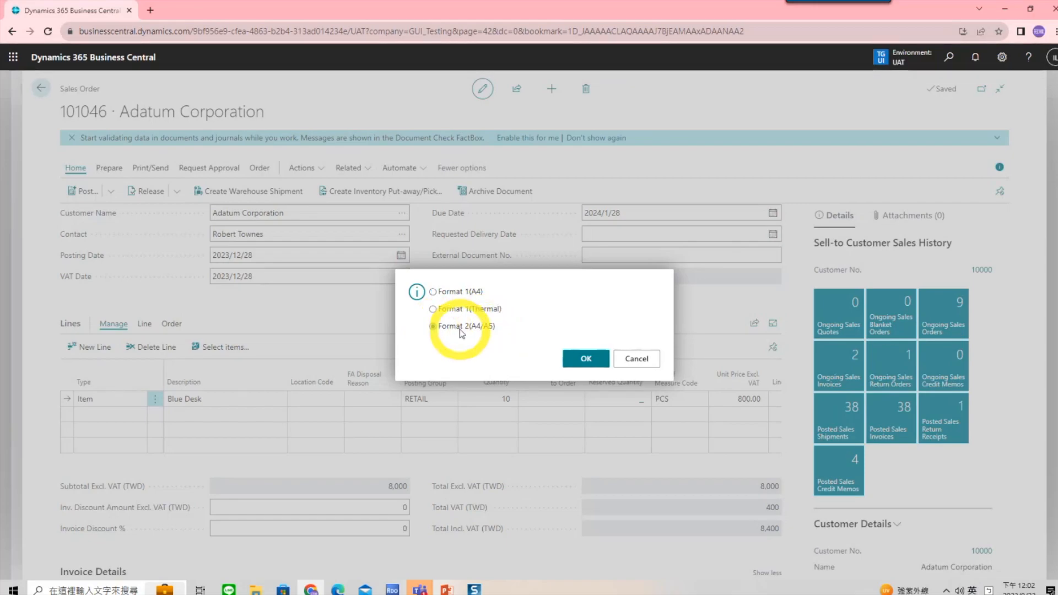
{"action": "left_click", "coordinate": [588, 360]}
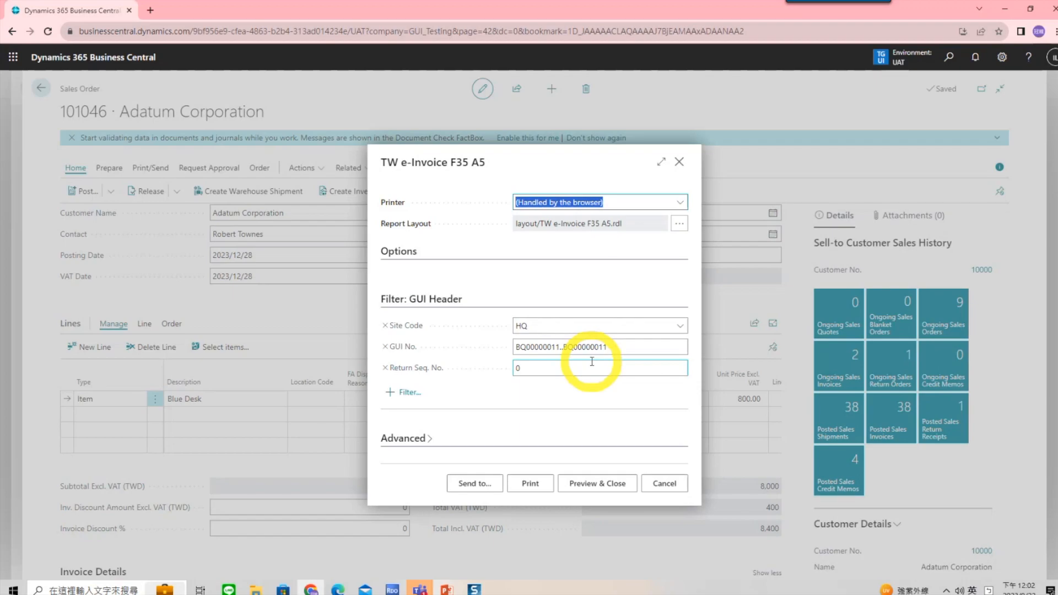
{"action": "left_click", "coordinate": [600, 485]}
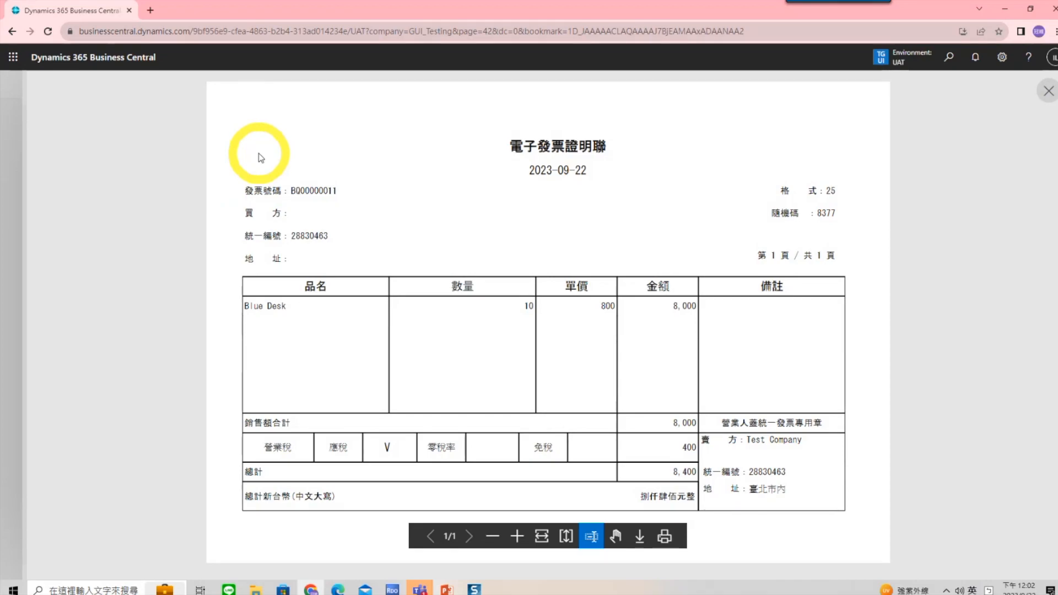
{"action": "left_click", "coordinate": [1049, 93]}
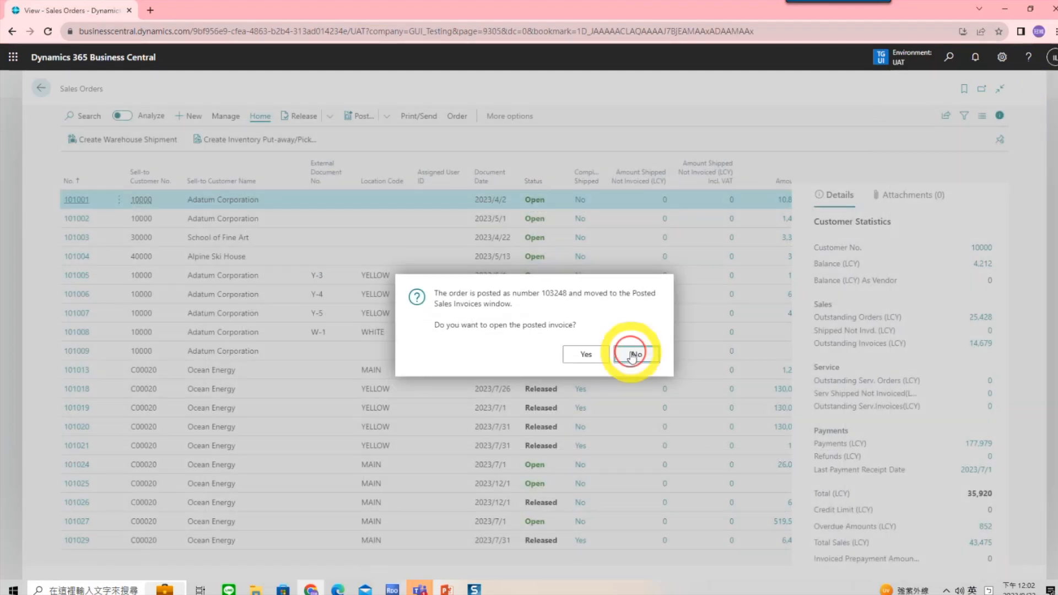
{"action": "left_click", "coordinate": [634, 354]}
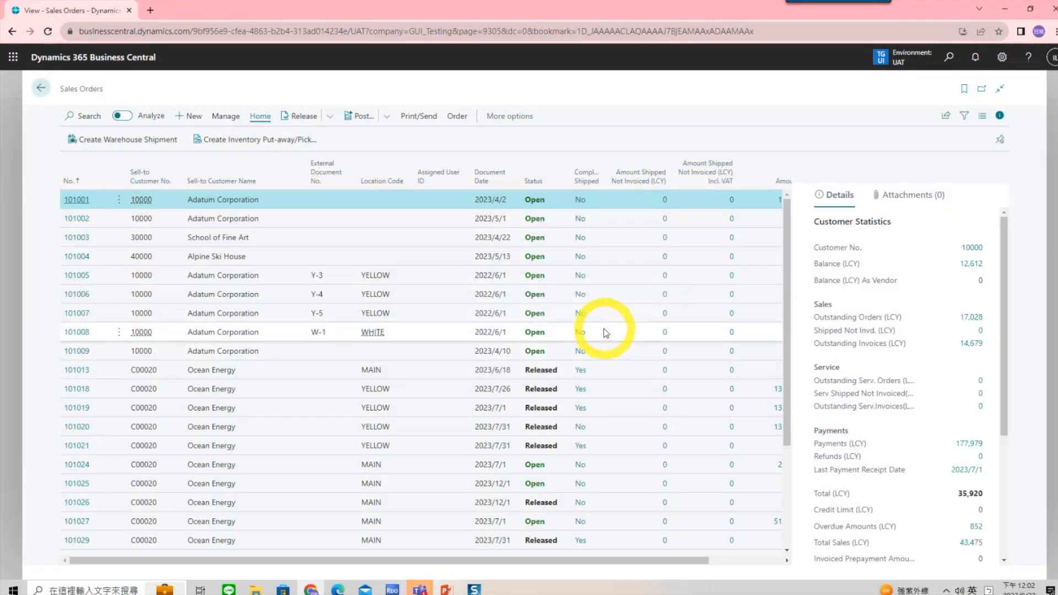
- Open the AR GUI List to check the record generated by the posted sales order
{"action": "left_click", "coordinate": [15, 116]}
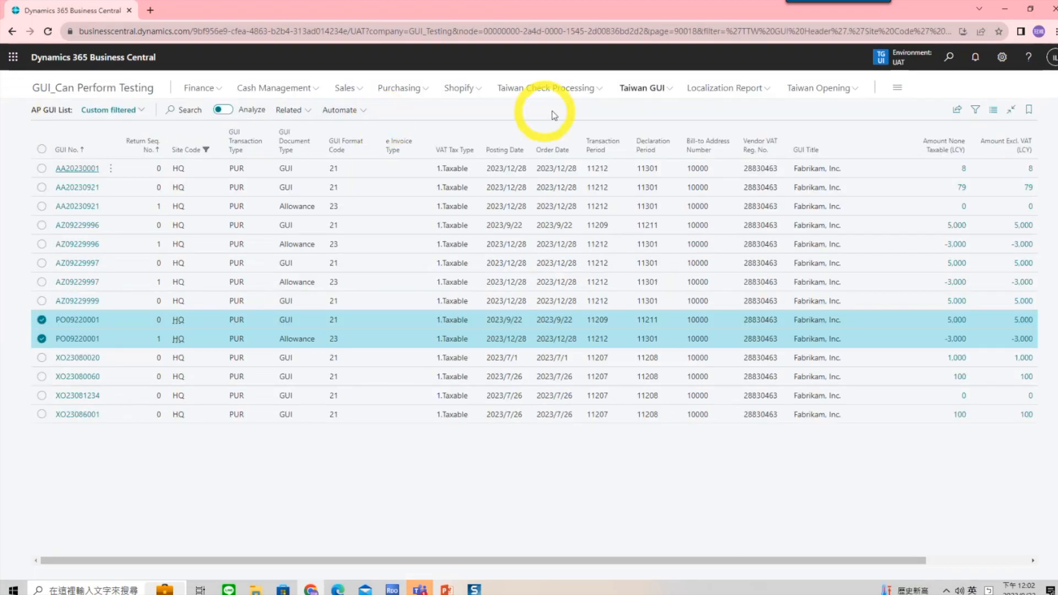
{"action": "left_click", "coordinate": [634, 92]}
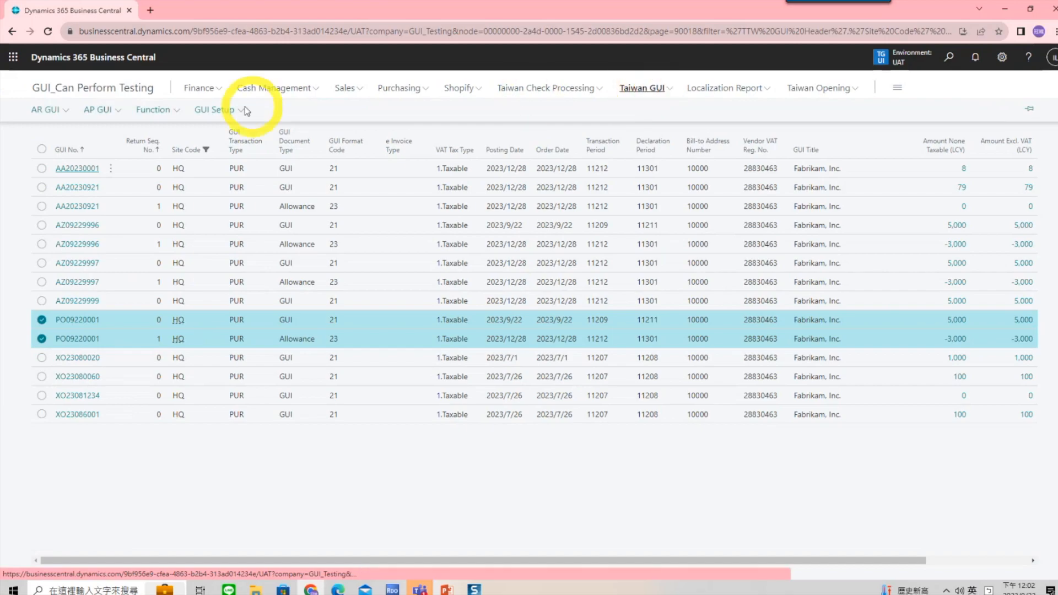
{"action": "left_click", "coordinate": [62, 111]}
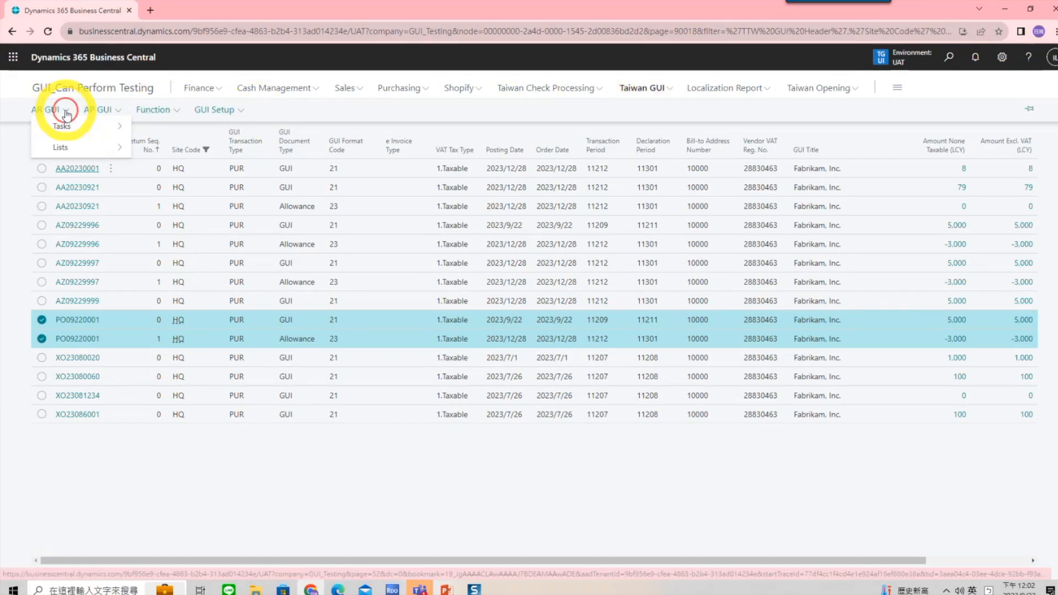
{"action": "mouse_move", "coordinate": [61, 144]}
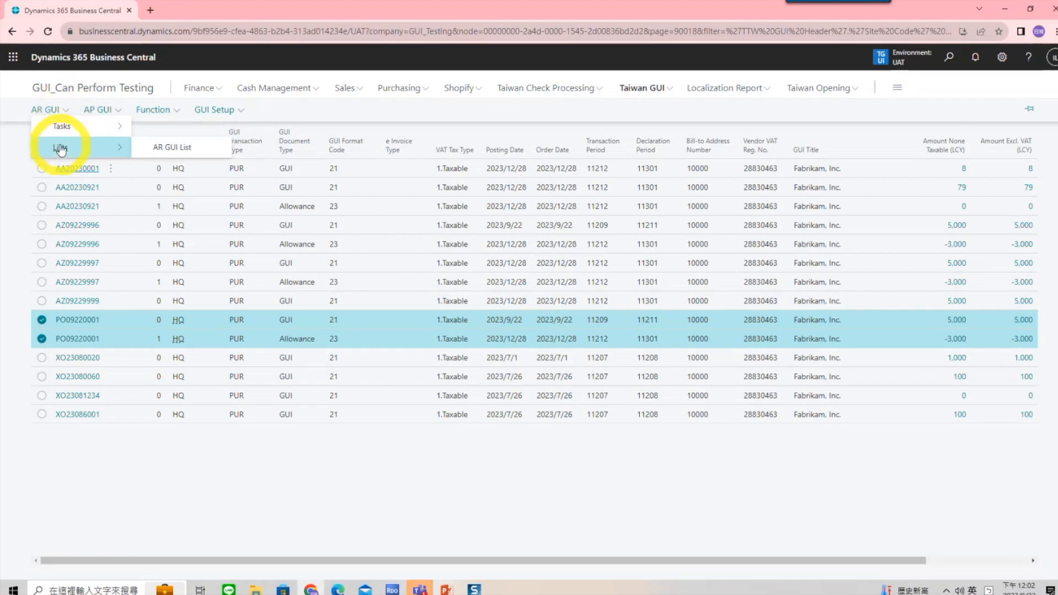
{"action": "left_click", "coordinate": [148, 153]}
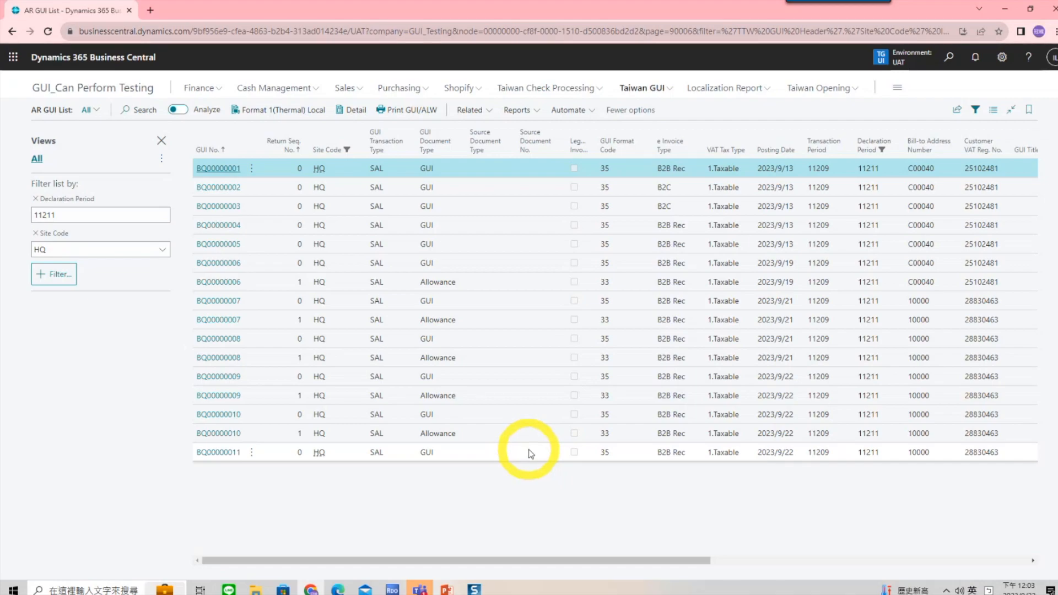
- Create a new sales credit memo for customer Adatum Corporation
{"action": "left_click", "coordinate": [948, 55]}
{"action": "type", "text": "sales cre"}
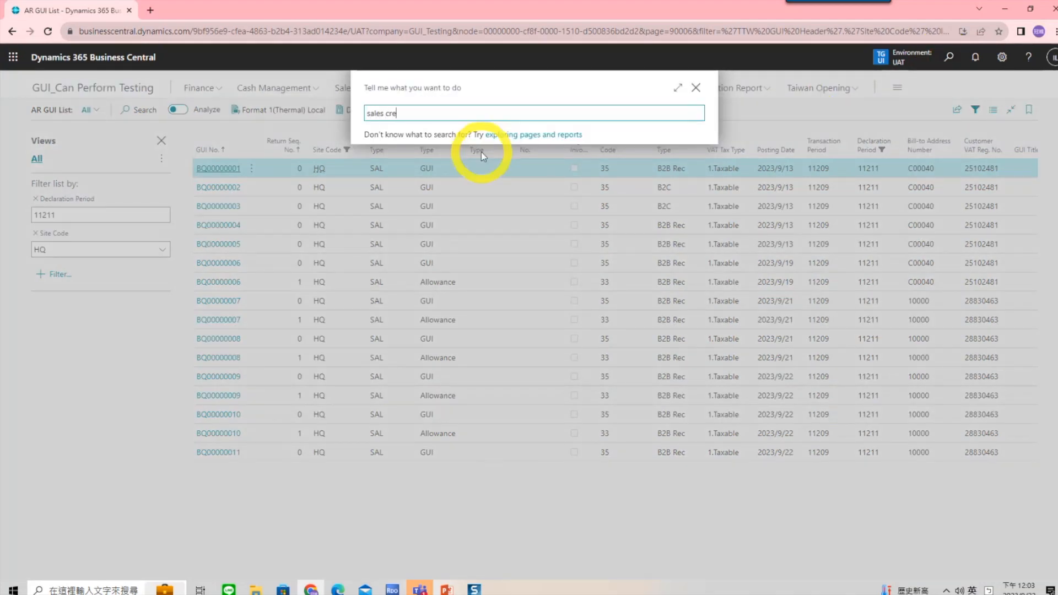
{"action": "type", "text": "dit me"}
{"action": "left_click", "coordinate": [441, 165]}
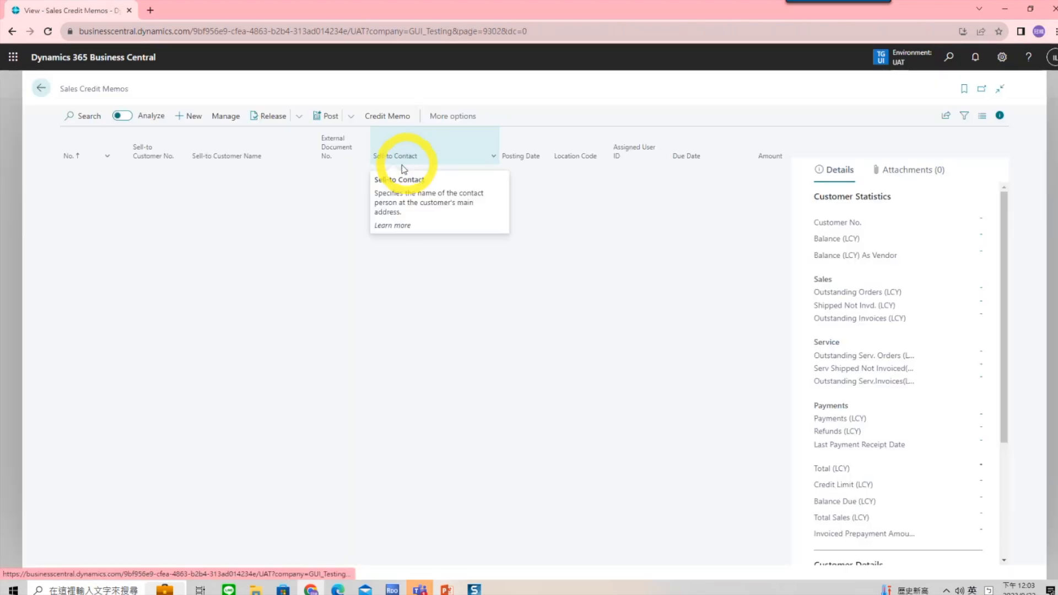
{"action": "left_click", "coordinate": [190, 116]}
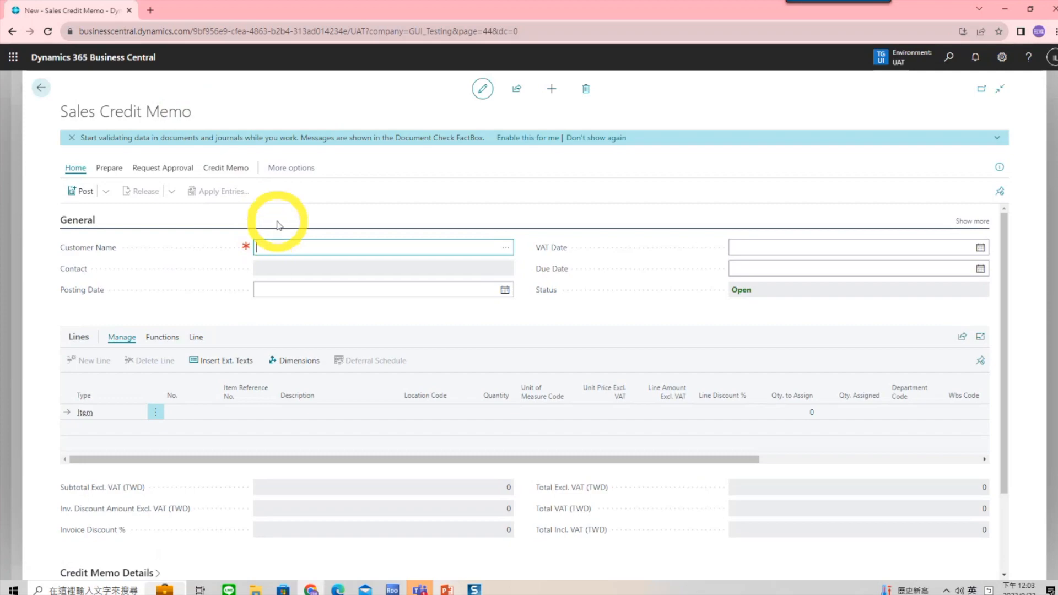
{"action": "type", "text": "1007"}
{"action": "key", "text": "Tab"}
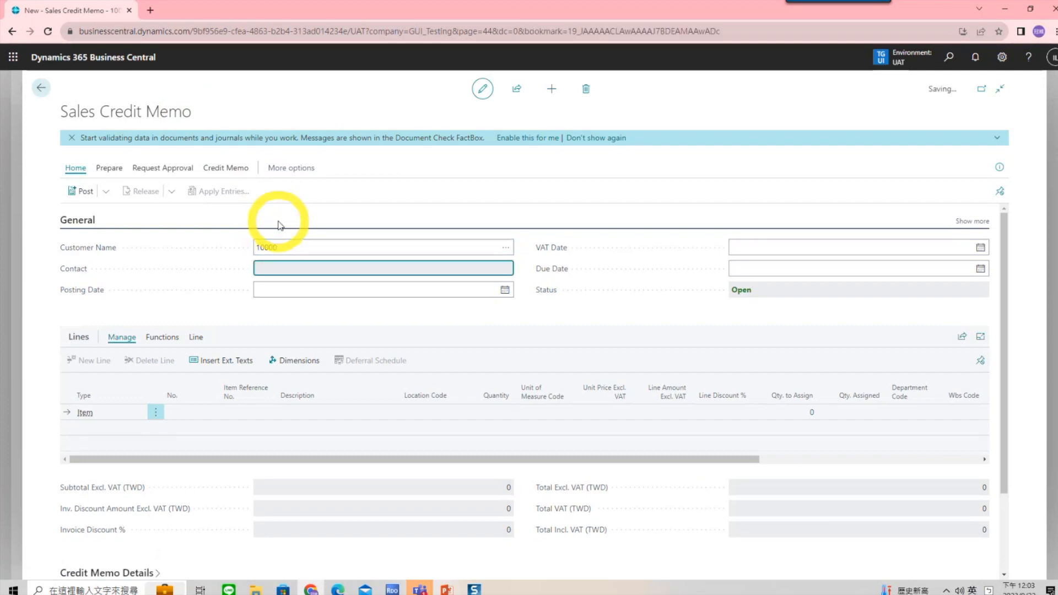
- Sort the posted sales document lines by descending document number and get the Blue Desk line of posted invoice 103248 to reverse
{"action": "left_click", "coordinate": [107, 176]}
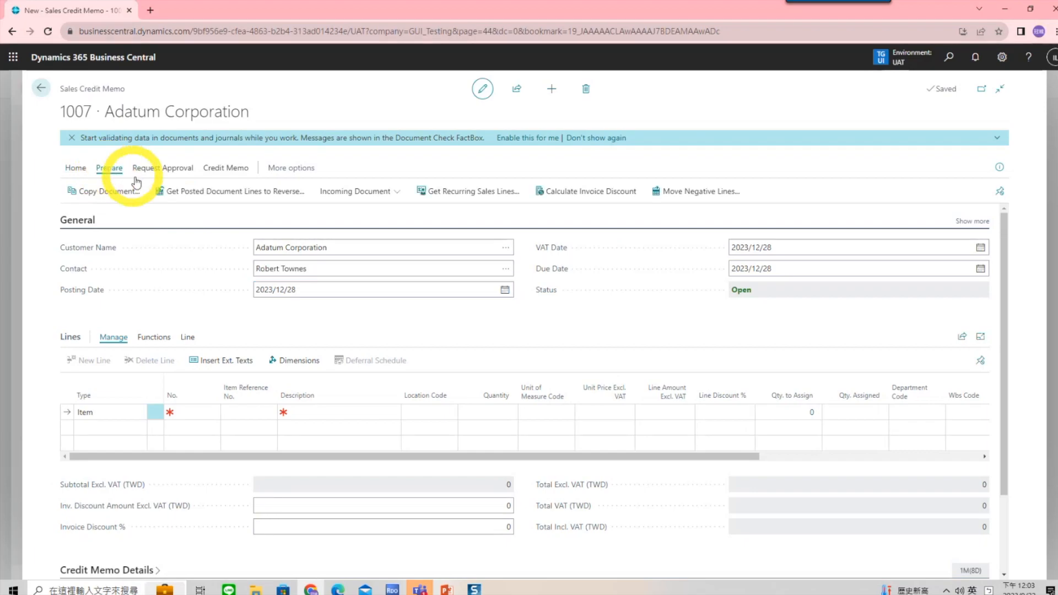
{"action": "left_click", "coordinate": [224, 194]}
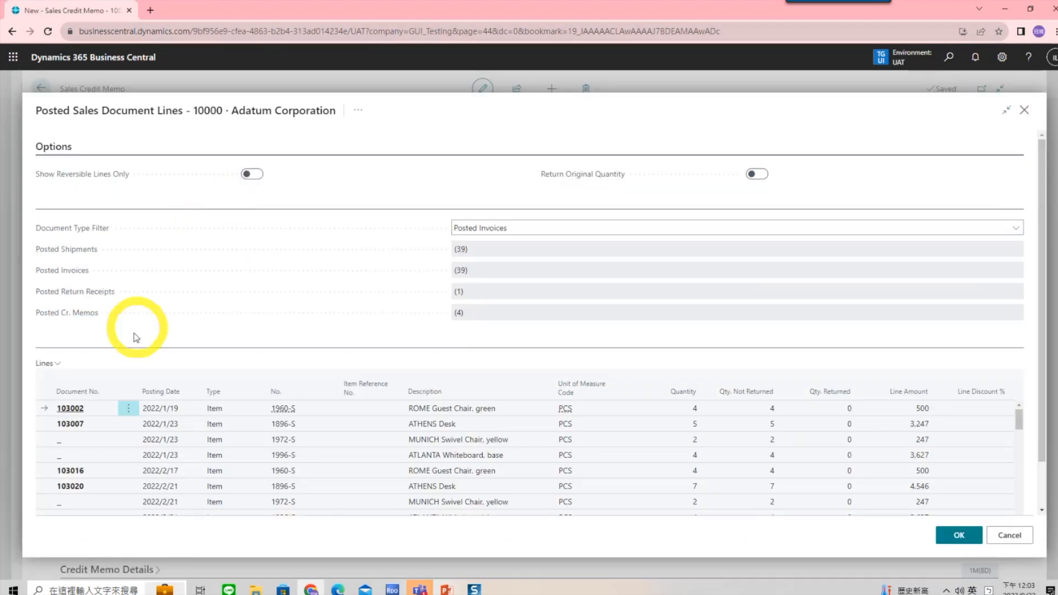
{"action": "left_click", "coordinate": [91, 392]}
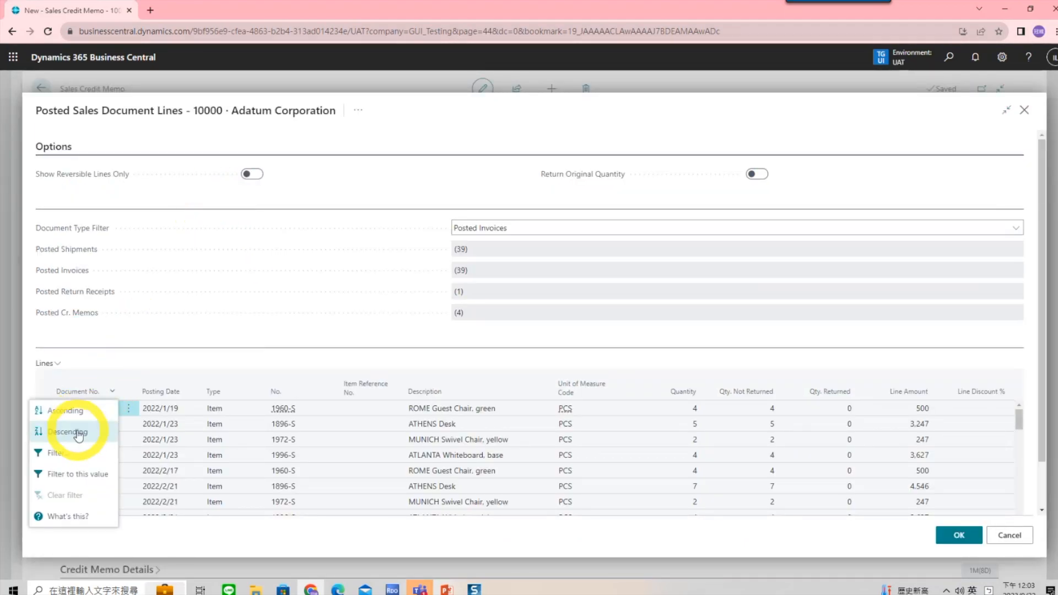
{"action": "left_click", "coordinate": [78, 432]}
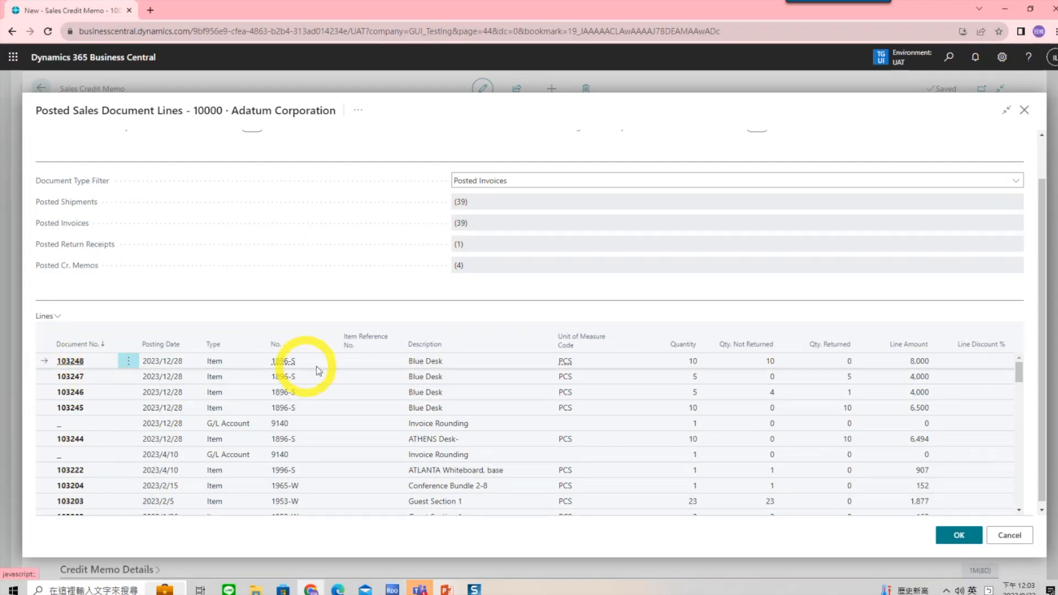
{"action": "left_click", "coordinate": [956, 534]}
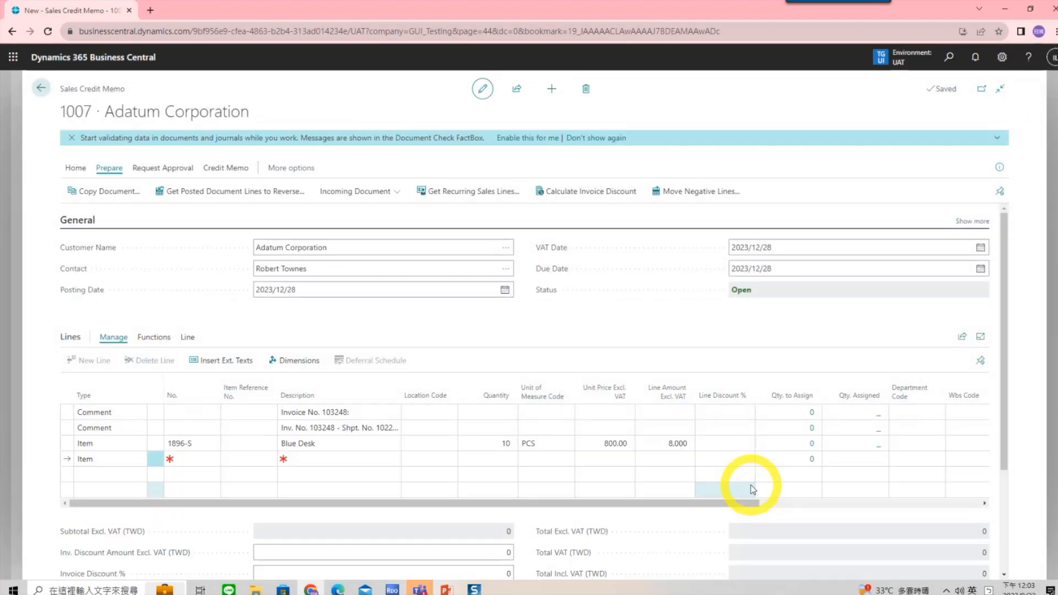
- Set the quantity of the Blue Desk line in the credit memo to 6
{"action": "left_click", "coordinate": [508, 449]}
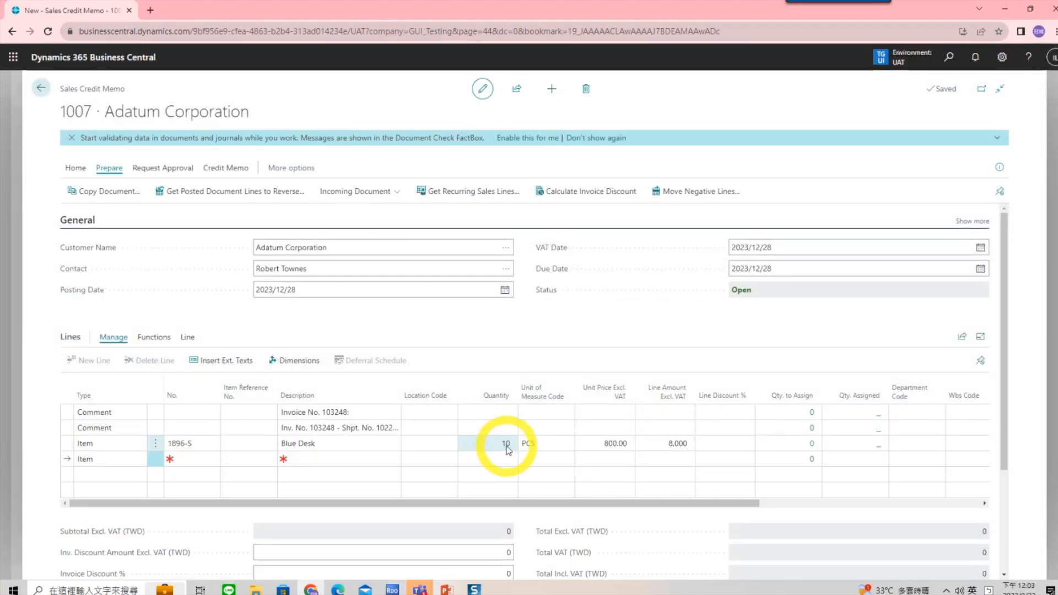
{"action": "left_click", "coordinate": [507, 446]}
{"action": "double_click", "coordinate": [506, 443]}
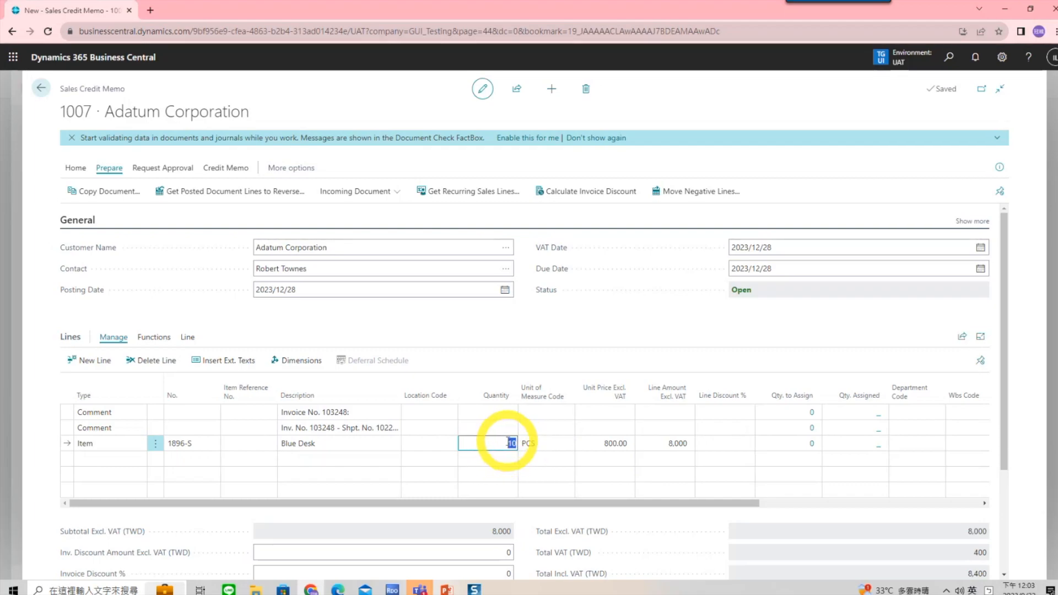
{"action": "key", "text": "BackSpace"}
{"action": "type", "text": "6"}
{"action": "left_click", "coordinate": [650, 442]}
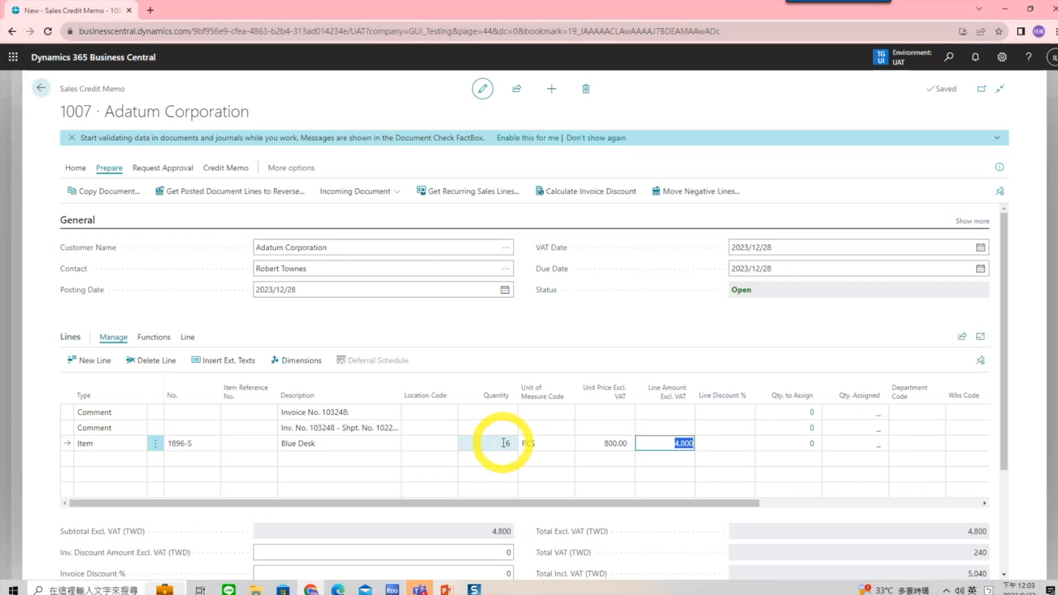
- Post the sales credit memo and open the posted document
{"action": "left_click", "coordinate": [75, 168]}
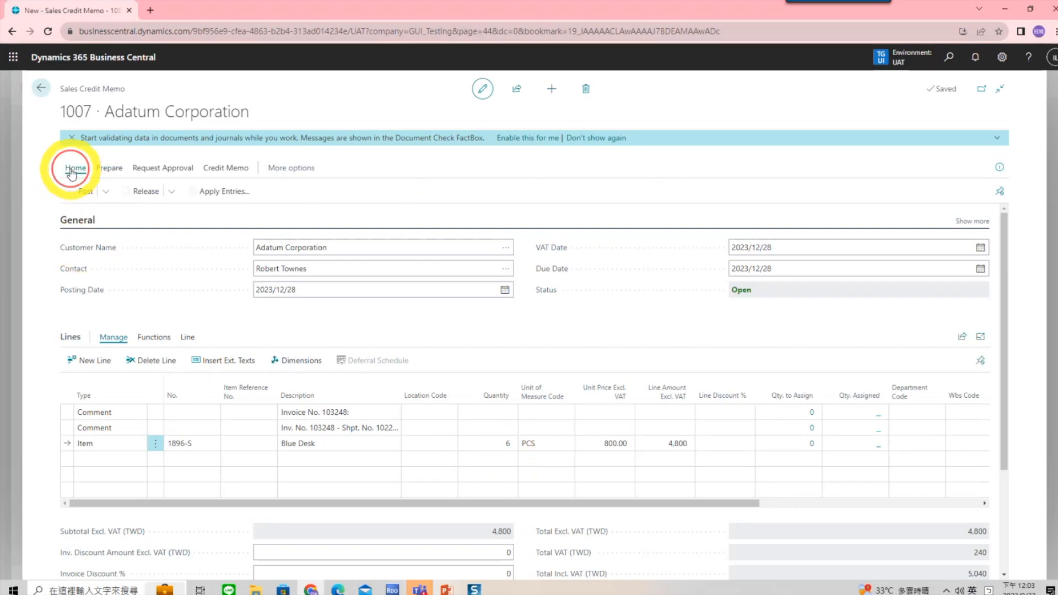
{"action": "left_click", "coordinate": [101, 191]}
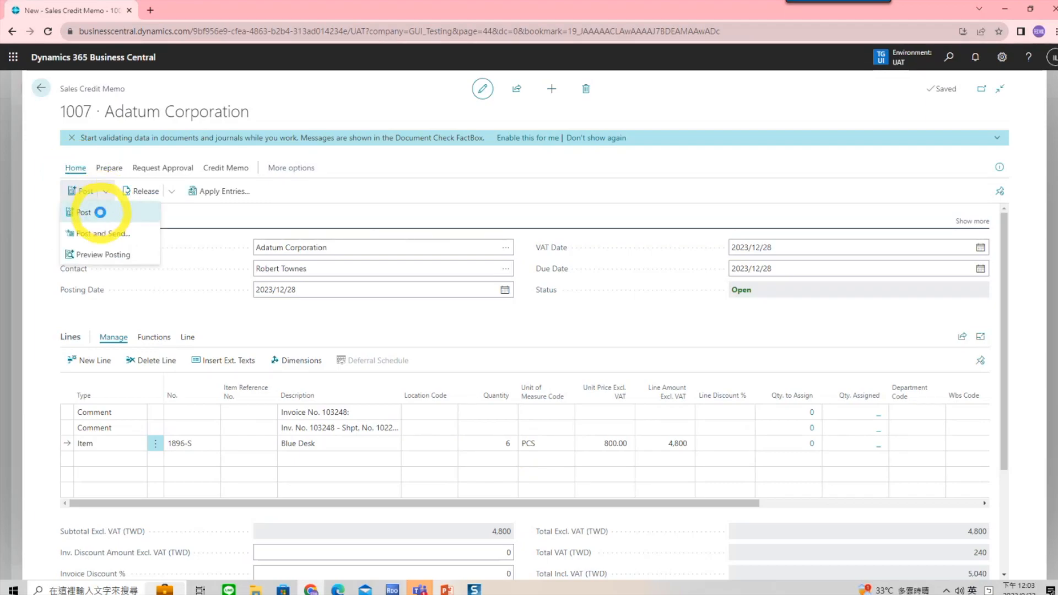
{"action": "left_click", "coordinate": [99, 212]}
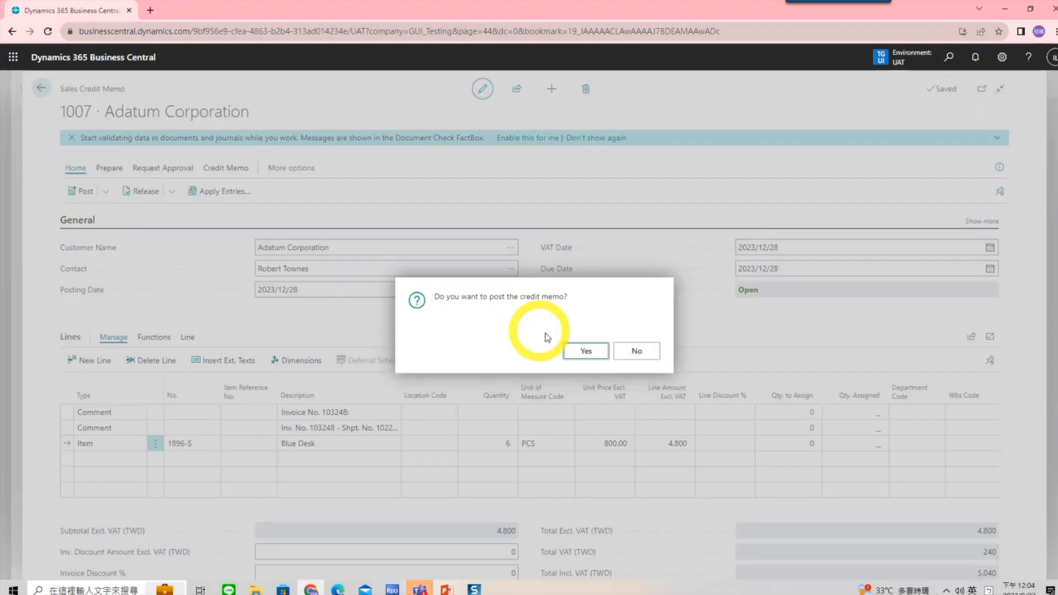
{"action": "left_click", "coordinate": [578, 347]}
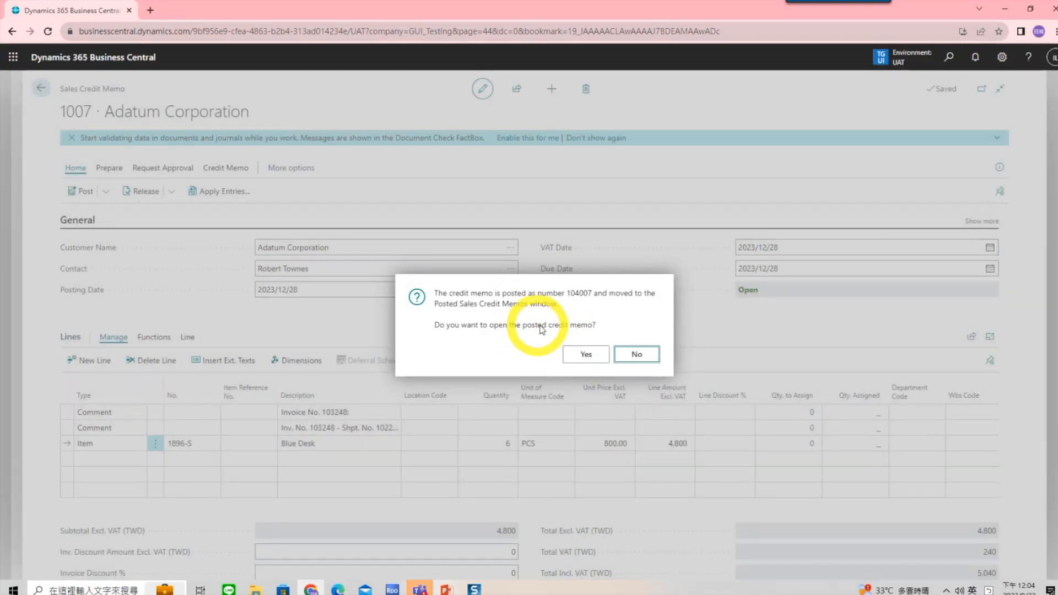
{"action": "left_click", "coordinate": [587, 355]}
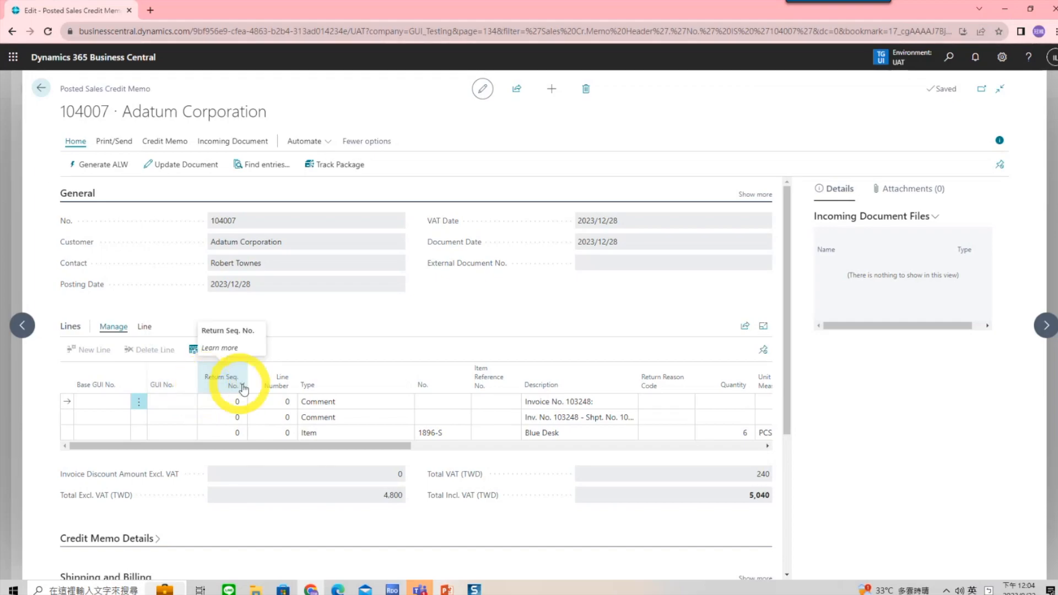
- Assign Base GUI No. BQ00000011 to the Blue Desk line of the posted credit memo using Input Base GUI
{"action": "left_click", "coordinate": [286, 418]}
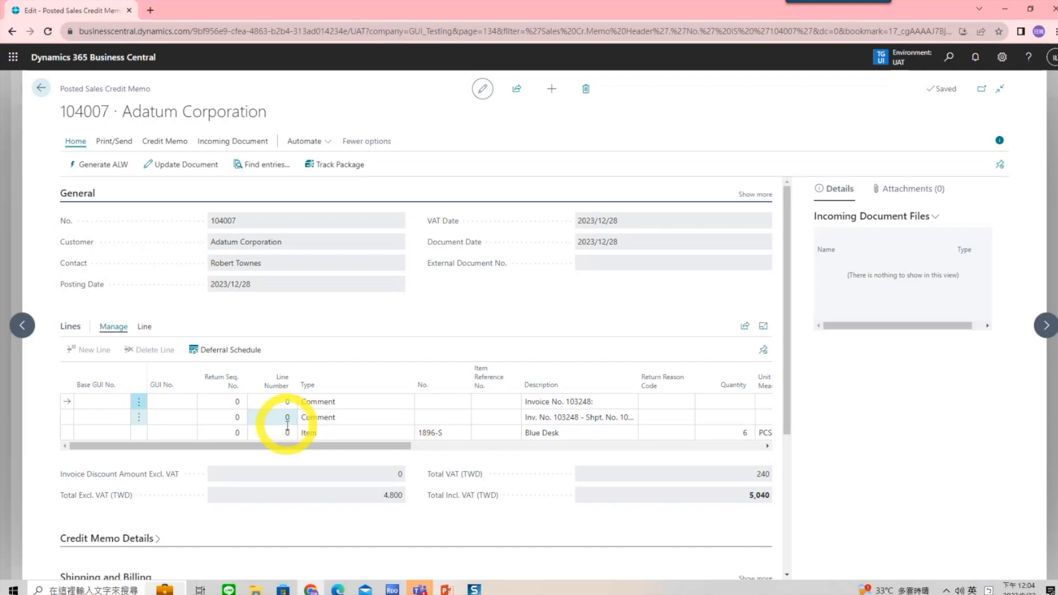
{"action": "left_click", "coordinate": [68, 434]}
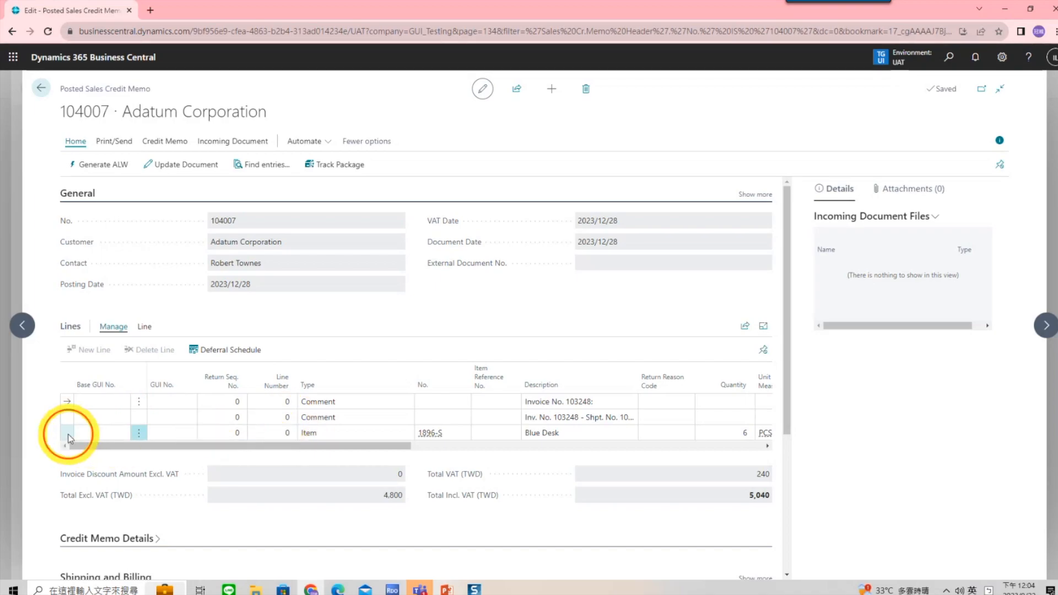
{"action": "left_click", "coordinate": [145, 330]}
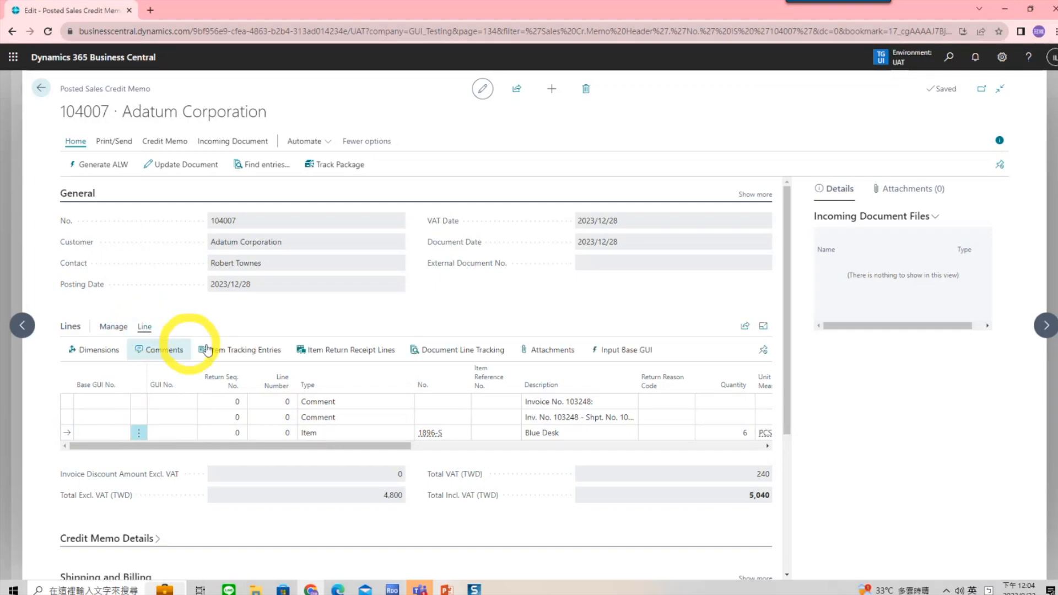
{"action": "left_click", "coordinate": [634, 350]}
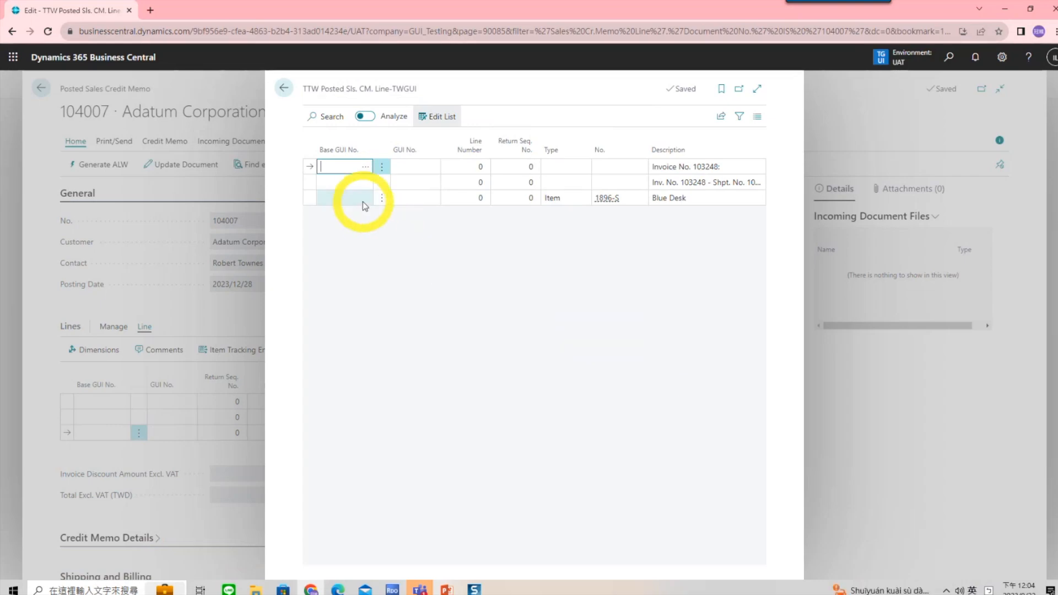
{"action": "left_click", "coordinate": [362, 201]}
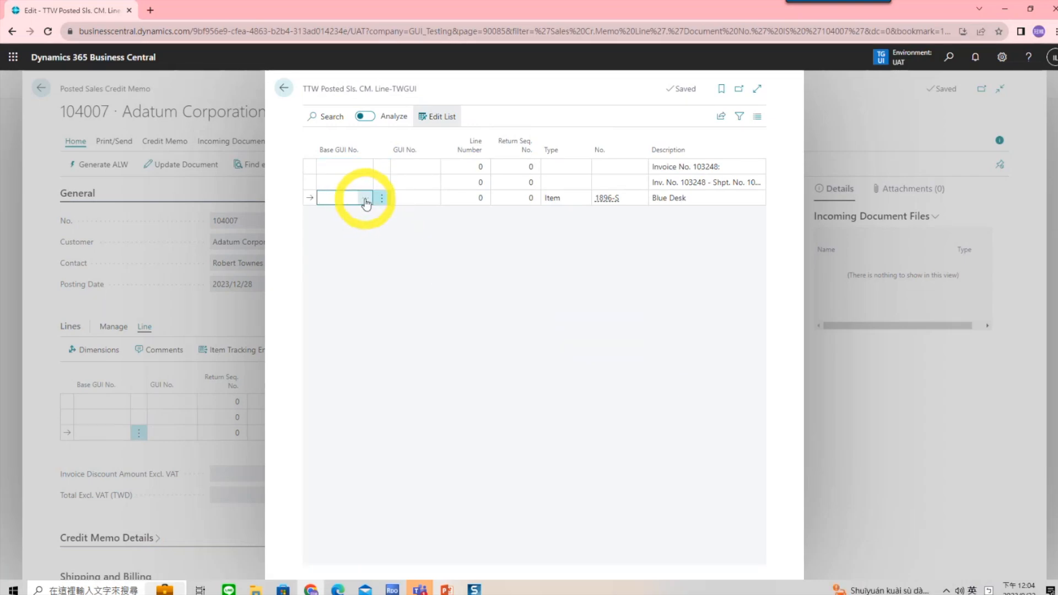
{"action": "left_click", "coordinate": [365, 201]}
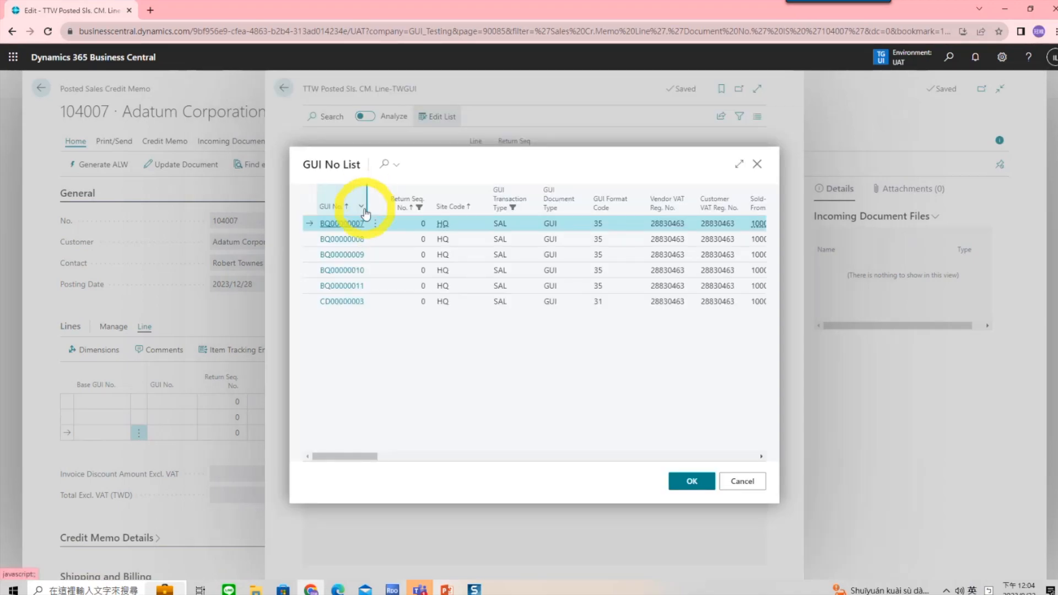
{"action": "left_click", "coordinate": [309, 285]}
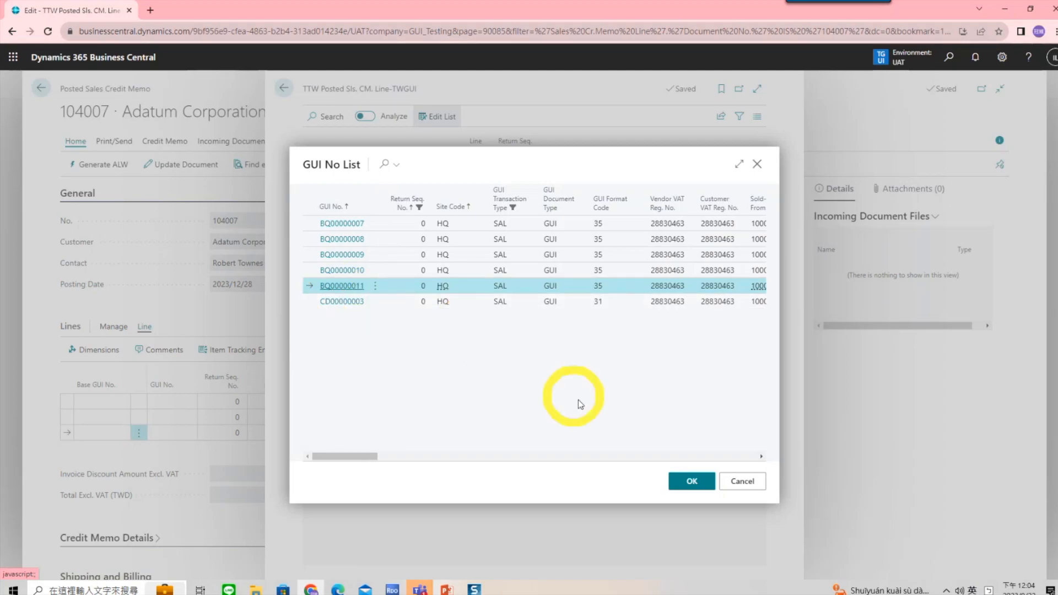
{"action": "left_click", "coordinate": [692, 482]}
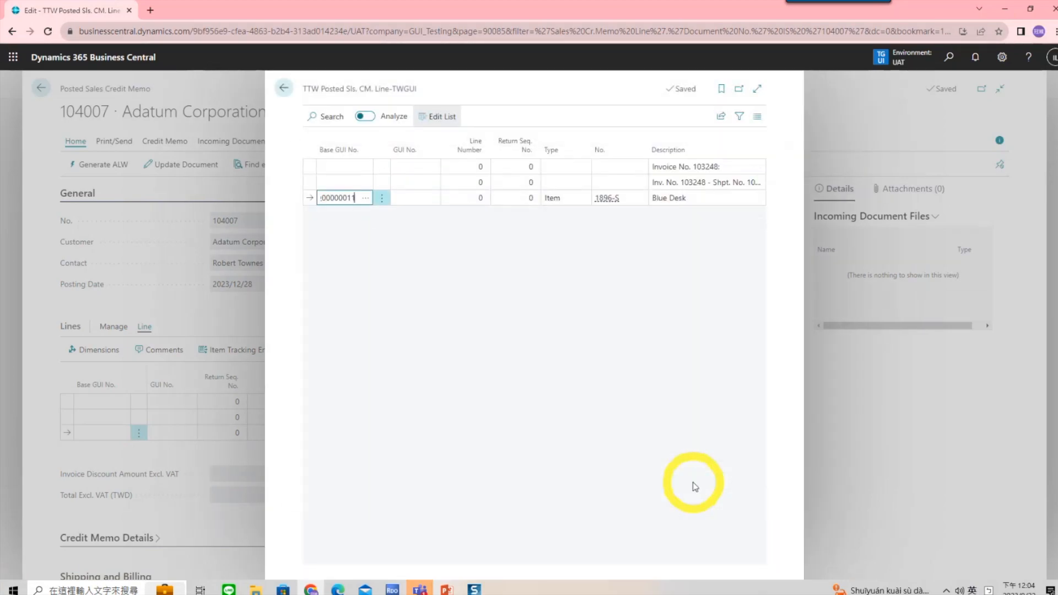
{"action": "left_click", "coordinate": [285, 90]}
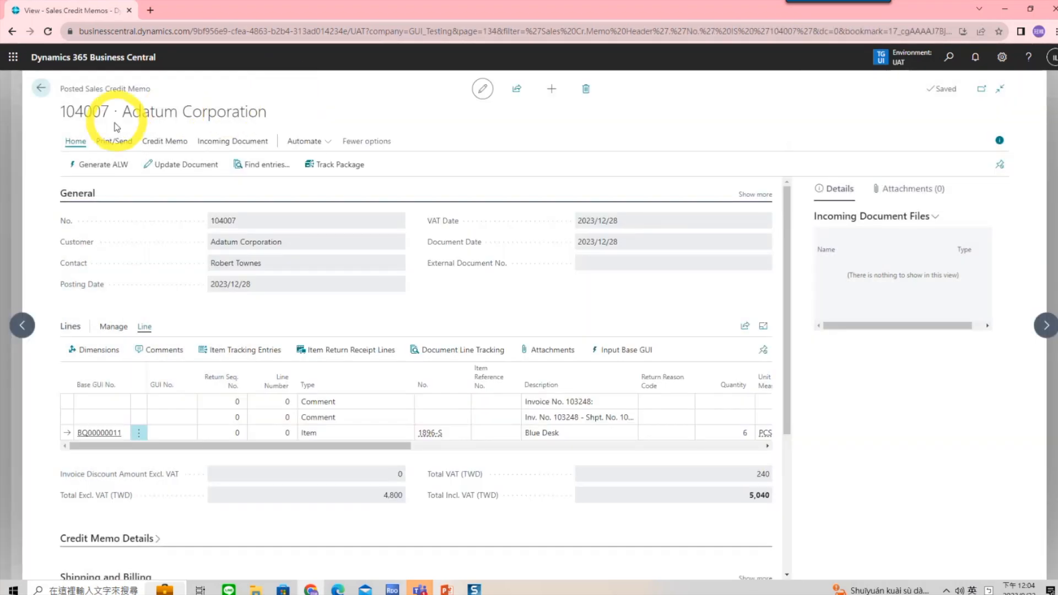
- Generate the sales ALW for the posted credit memo with GUI/ALW Date 2023/9/22 and allowance type Buyer
{"action": "left_click", "coordinate": [102, 175]}
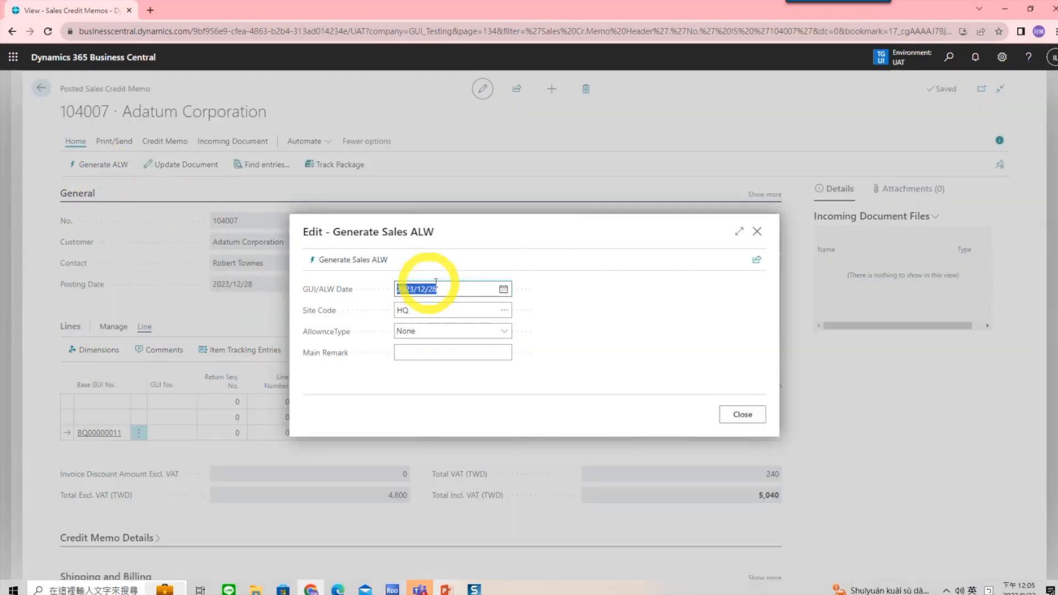
{"action": "left_click", "coordinate": [503, 289]}
{"action": "left_click", "coordinate": [422, 413]}
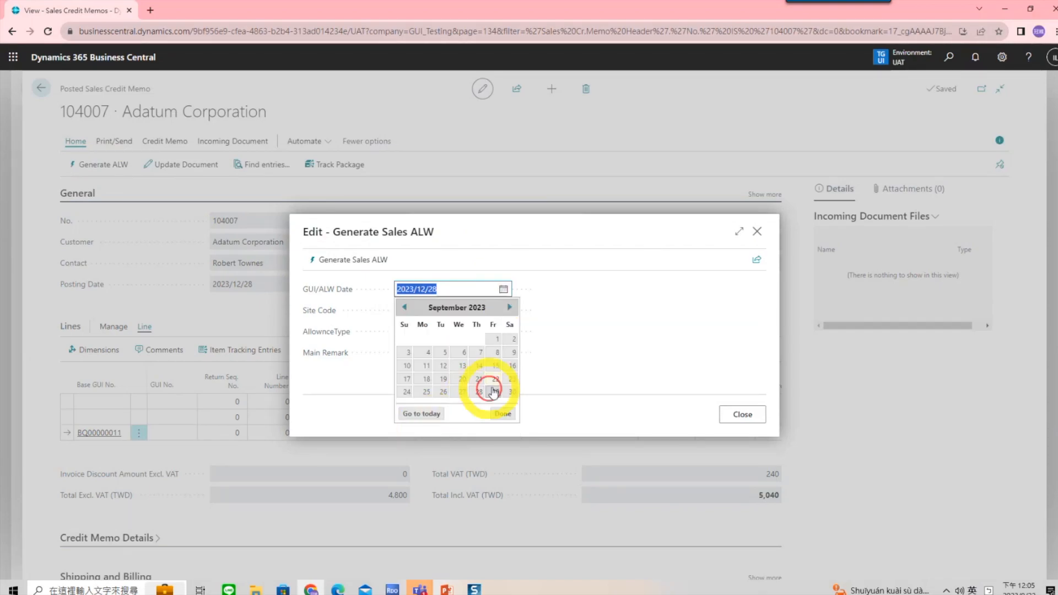
{"action": "left_click", "coordinate": [493, 384]}
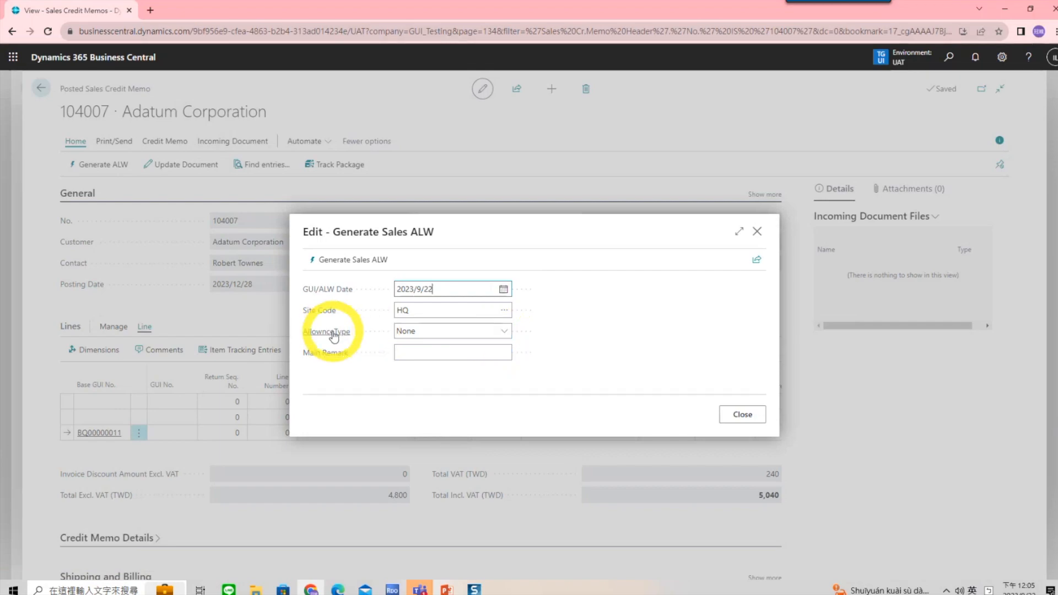
{"action": "left_click", "coordinate": [494, 331]}
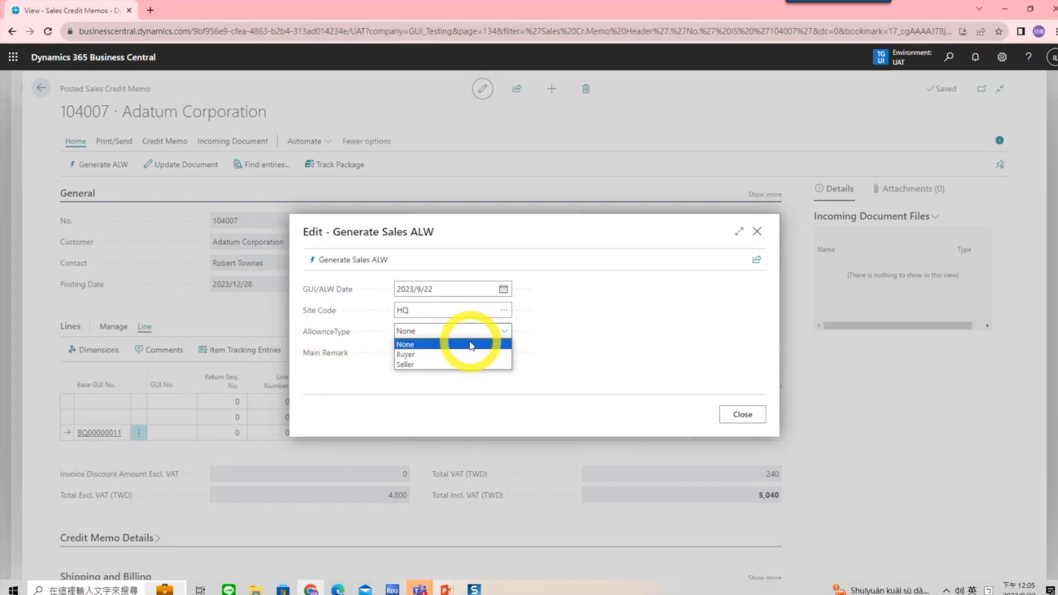
{"action": "left_click", "coordinate": [439, 356]}
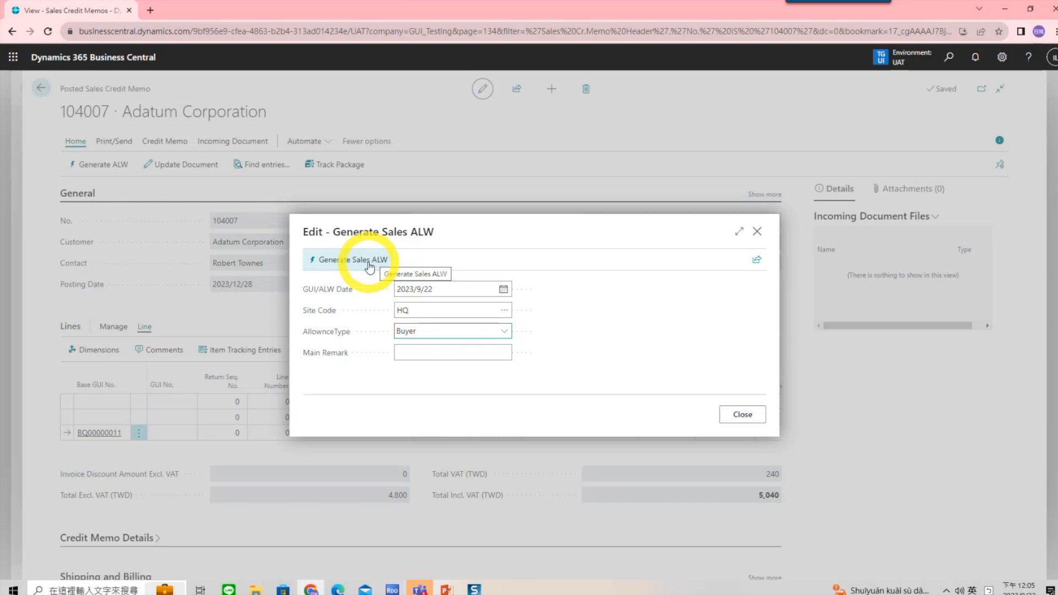
{"action": "left_click", "coordinate": [369, 266]}
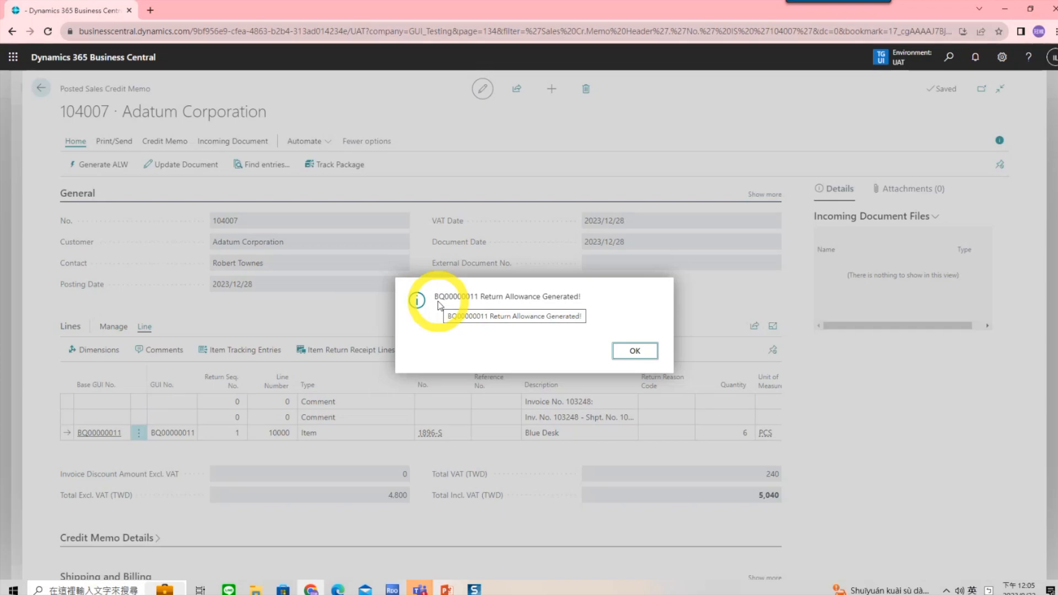
{"action": "left_click", "coordinate": [639, 353]}
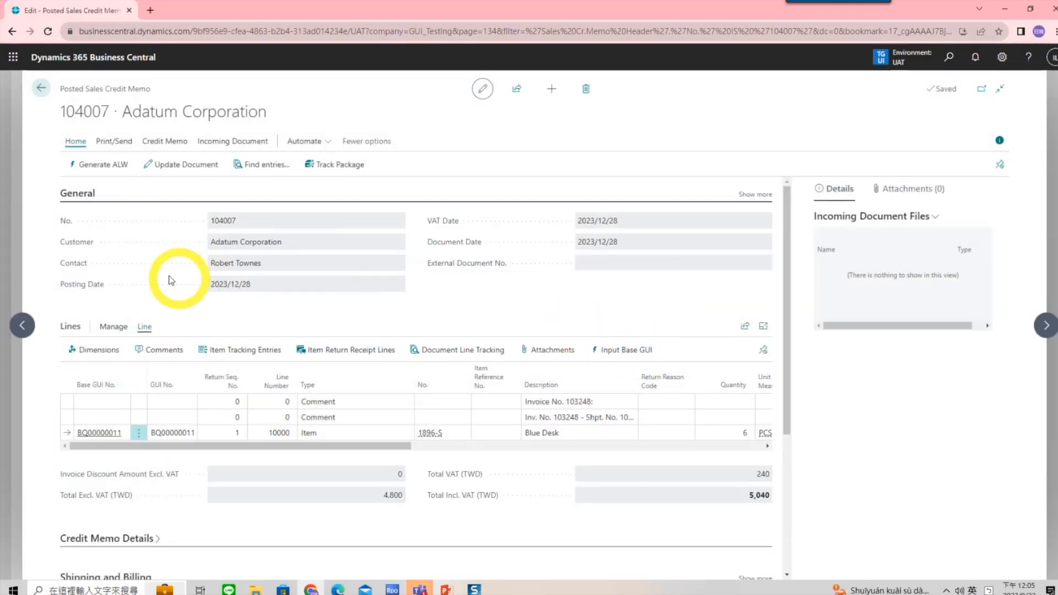
- Return to the AR GUI List and select both the GUI and Allowance records of BQ00000011 to compare them
{"action": "left_click", "coordinate": [17, 251]}
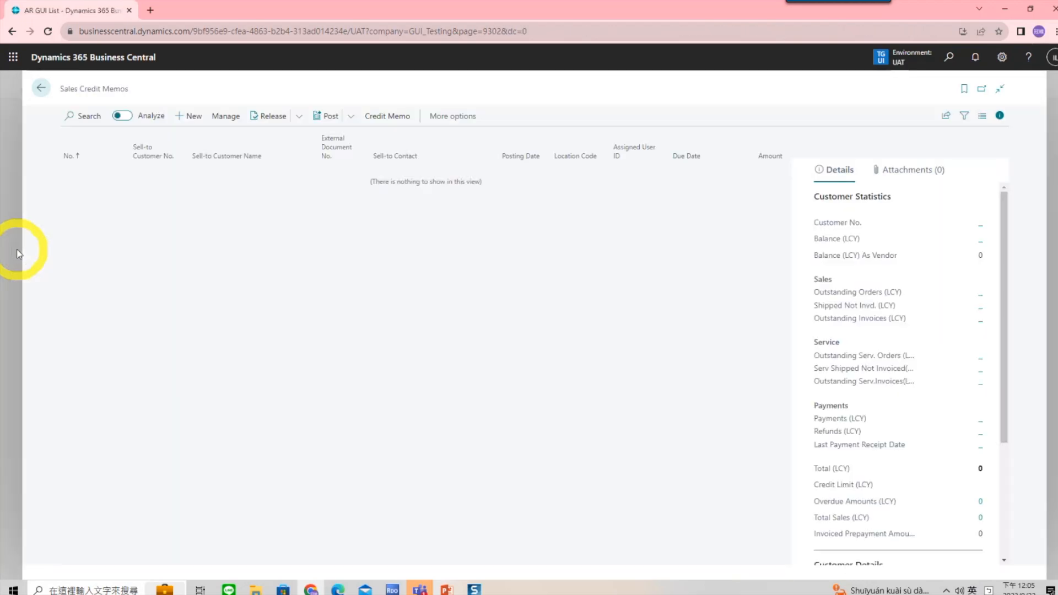
{"action": "left_click", "coordinate": [17, 250]}
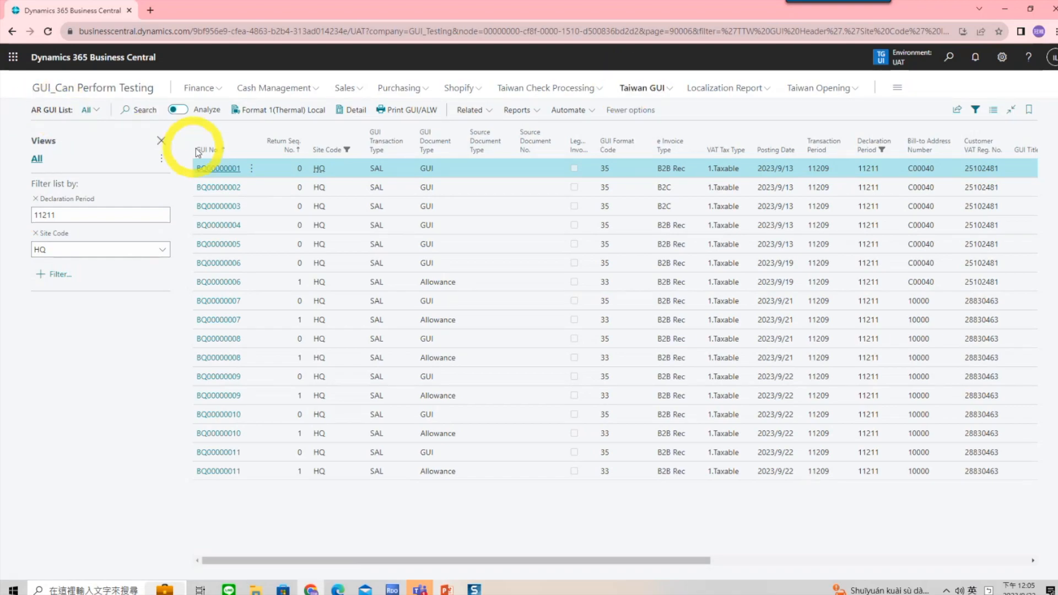
{"action": "left_click", "coordinate": [251, 454]}
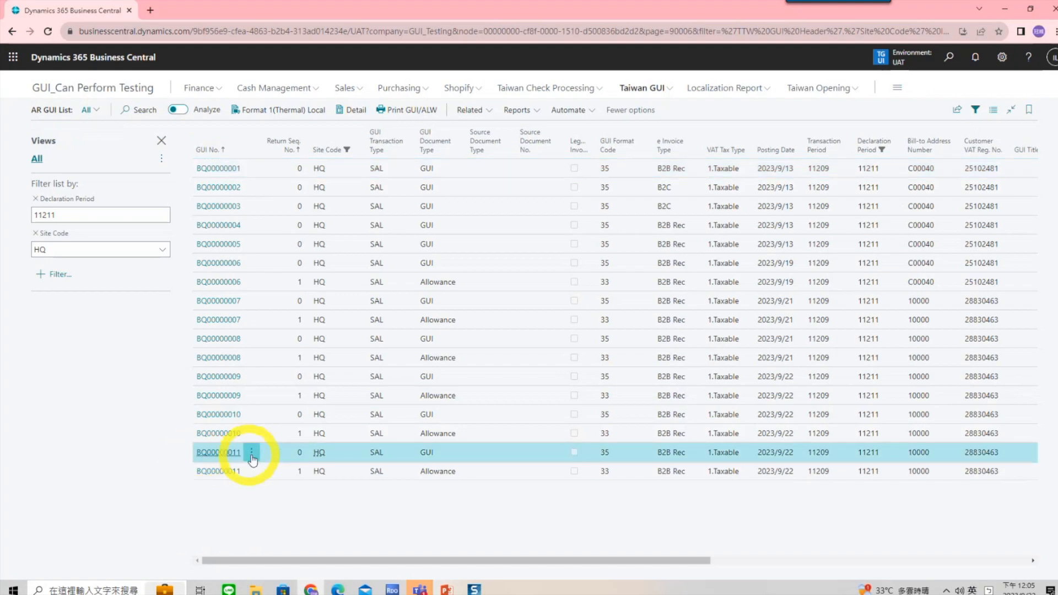
{"action": "left_click", "coordinate": [212, 464]}
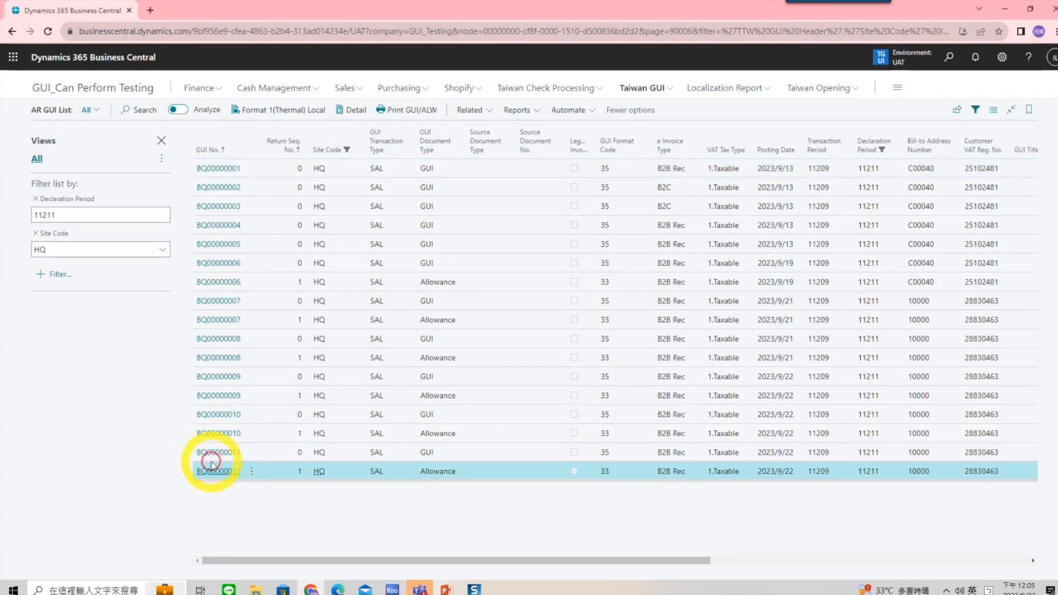
{"action": "left_click", "coordinate": [237, 454], "text": "ctrl"}
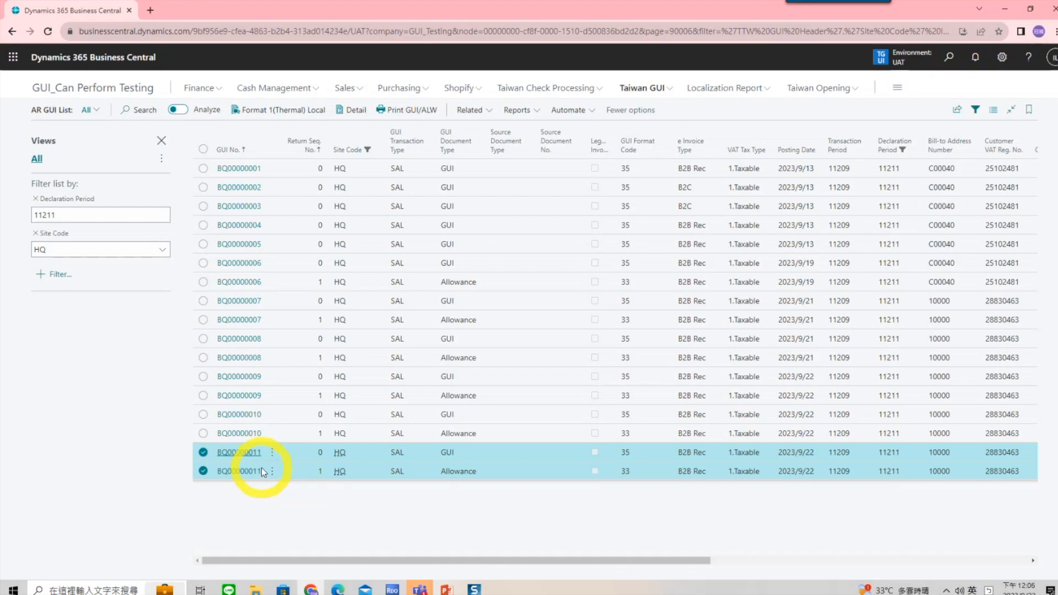
- Switch to the PowerPoint presentation and show the TW GUI Localization Function - Concept slide
{"action": "left_click", "coordinate": [447, 589]}
{"action": "left_click", "coordinate": [113, 357]}
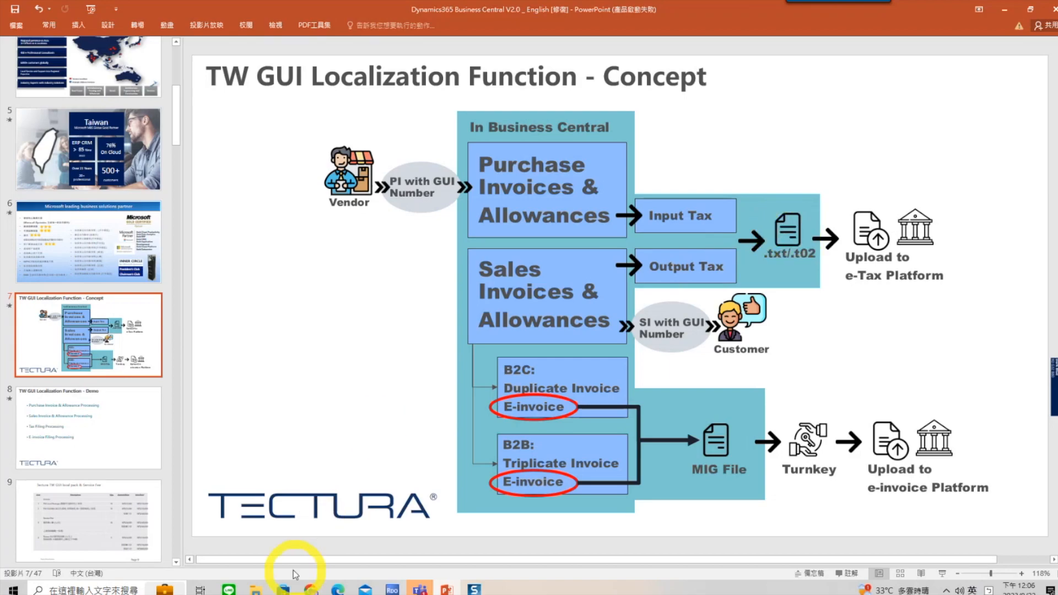
- Switch to Business Central in Chrome and open the GUI Media List from the Taiwan GUI functions
{"action": "left_click", "coordinate": [311, 589]}
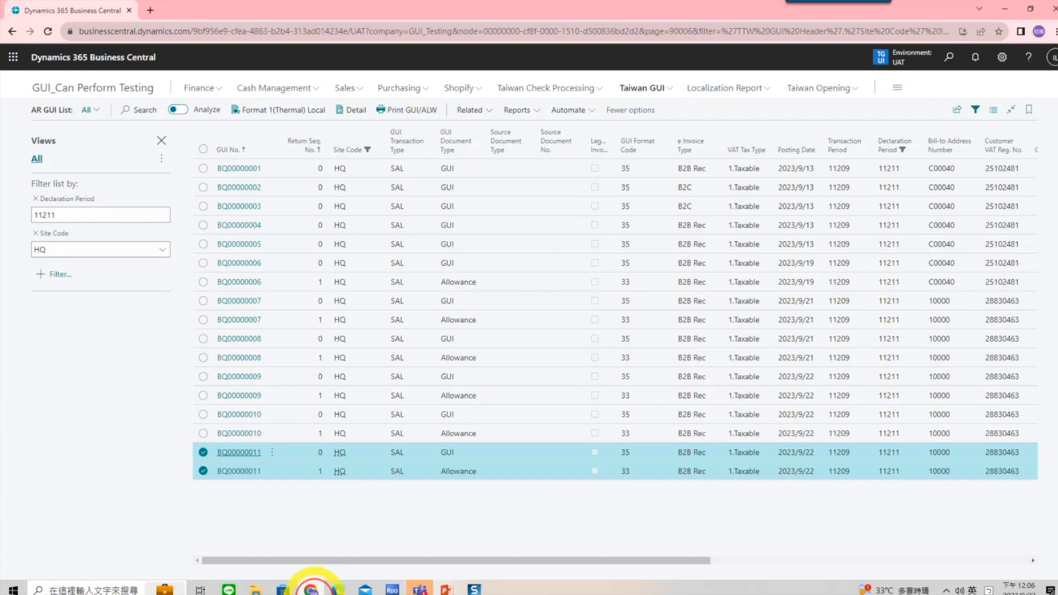
{"action": "left_click", "coordinate": [645, 89]}
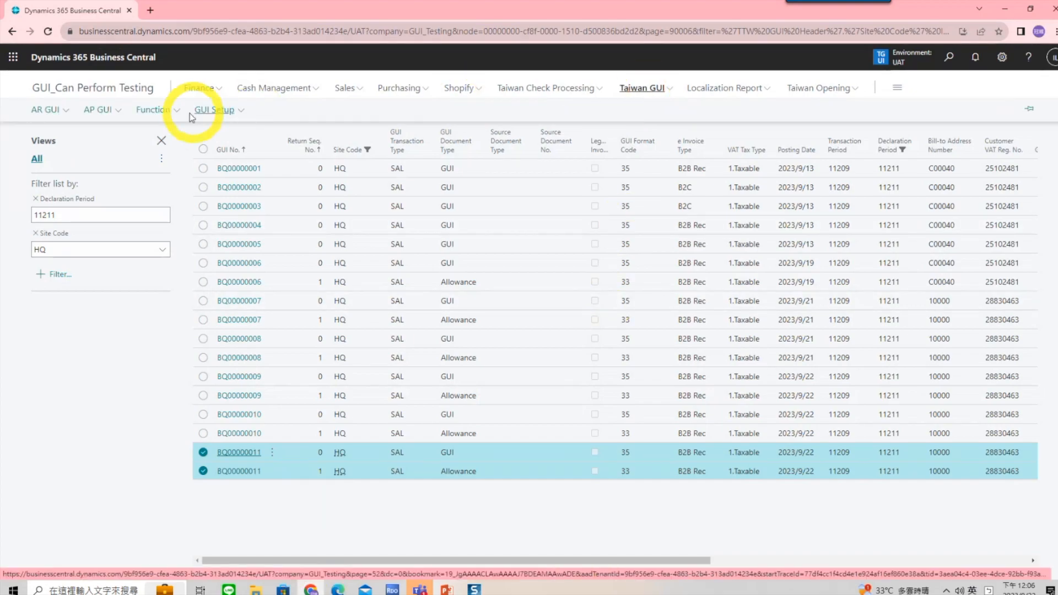
{"action": "left_click", "coordinate": [168, 117]}
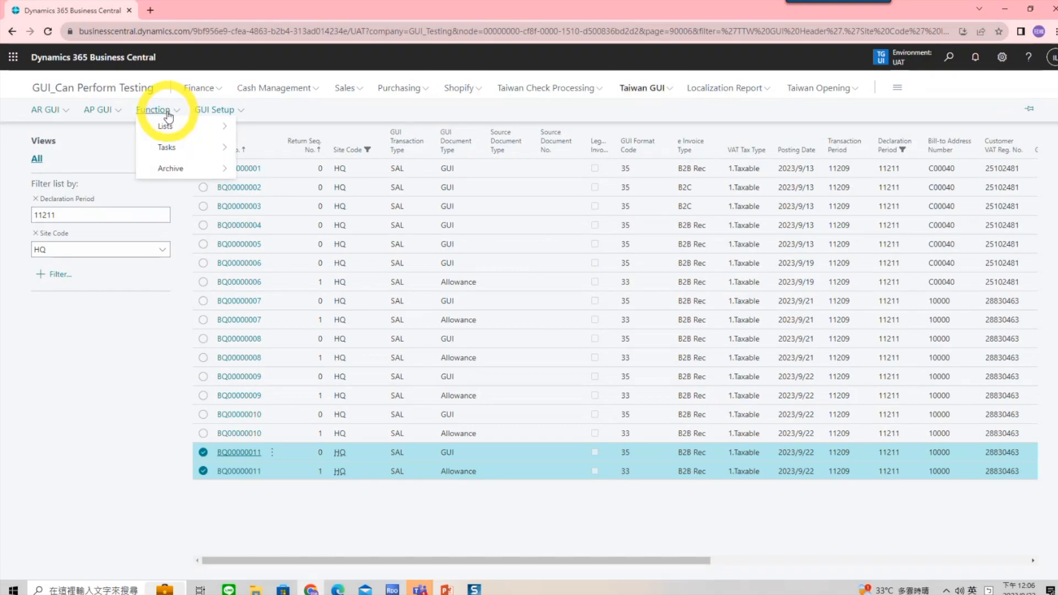
{"action": "left_click", "coordinate": [166, 124]}
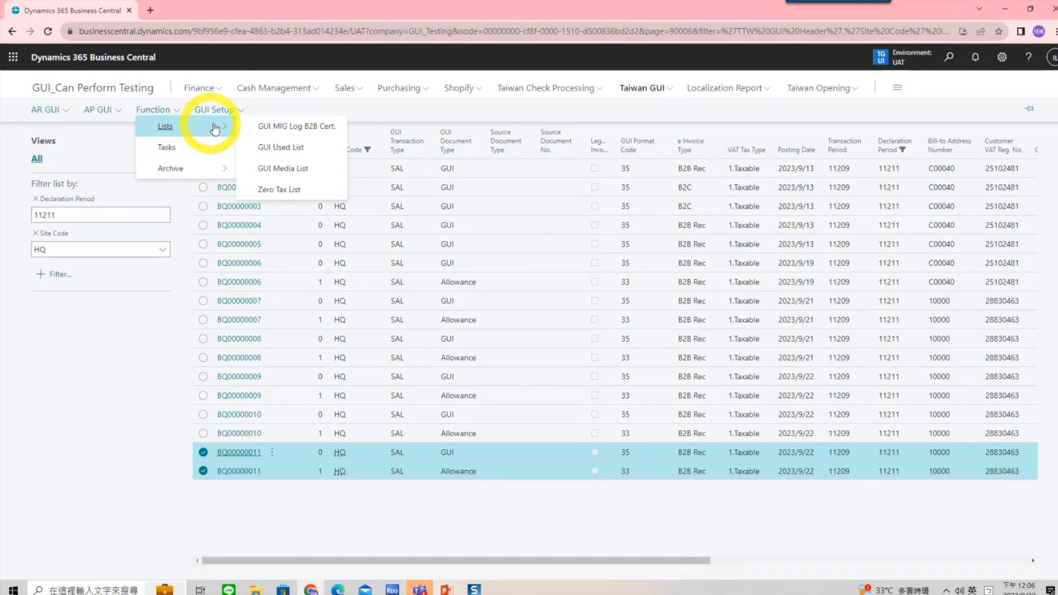
{"action": "left_click", "coordinate": [298, 171]}
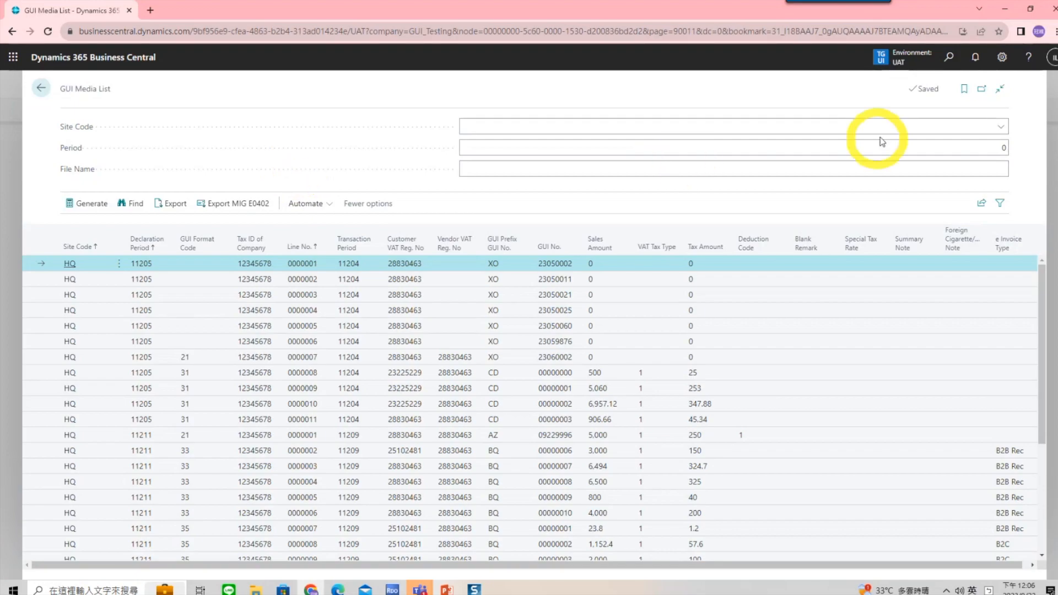
- Regenerate the GUI Media List for site code HQ and period 11211, replacing the previously generated list
{"action": "left_click", "coordinate": [1000, 127]}
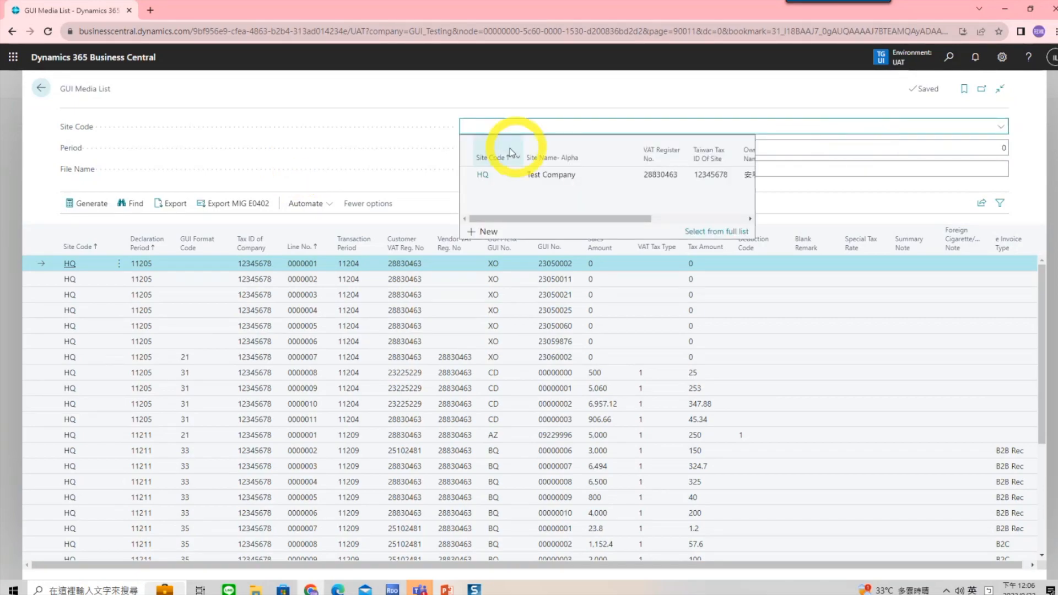
{"action": "left_click", "coordinate": [483, 174]}
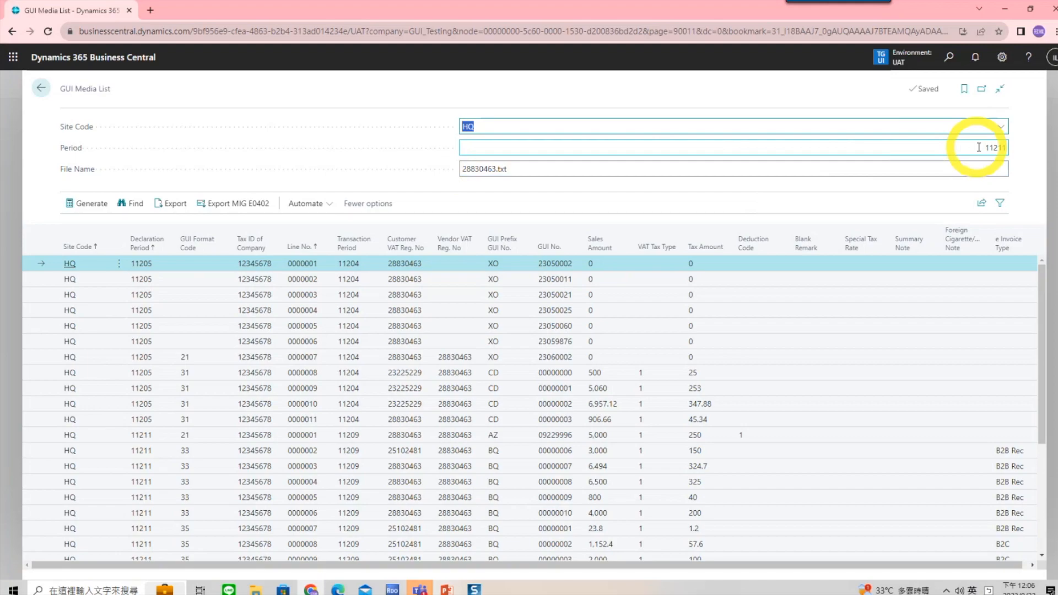
{"action": "left_click", "coordinate": [1000, 150]}
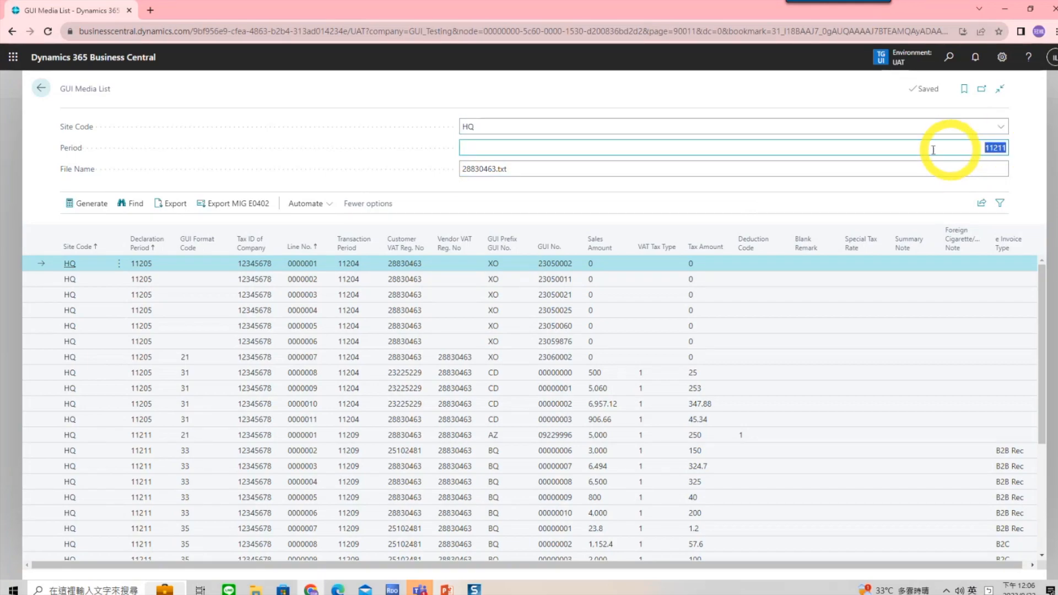
{"action": "left_click", "coordinate": [82, 208]}
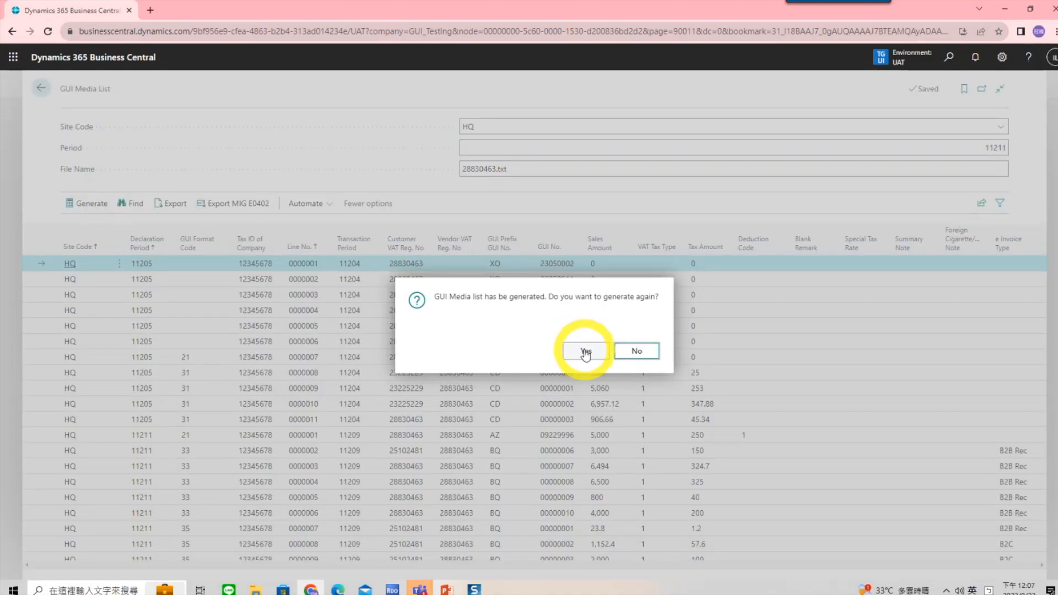
{"action": "left_click", "coordinate": [586, 353]}
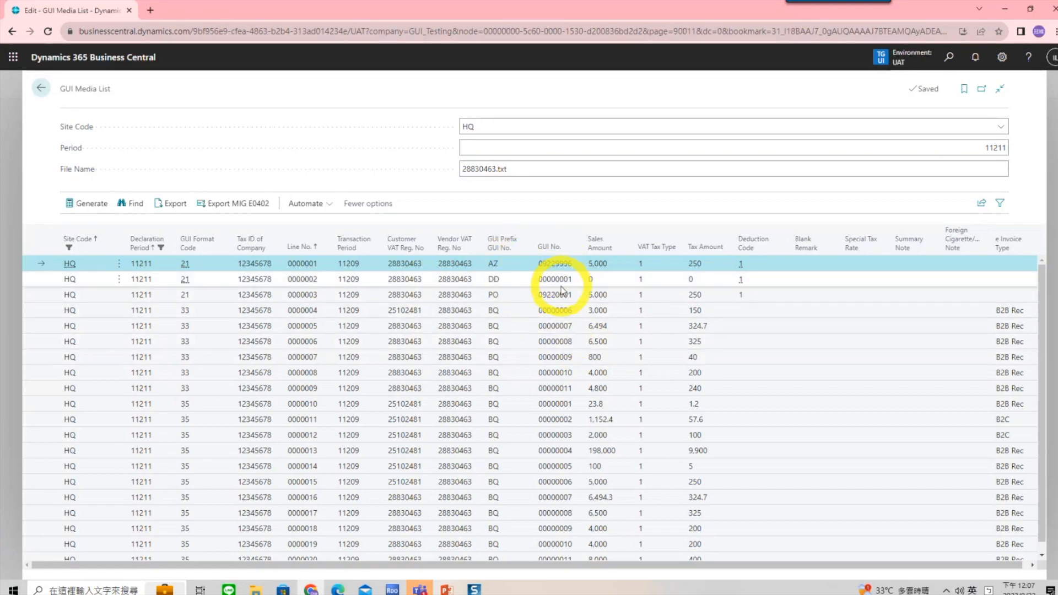
- Review the generated media lines by selecting both BQ00000011 lines (format codes 33 and 35) and the PO09220001 purchase line
{"action": "left_click", "coordinate": [1008, 149]}
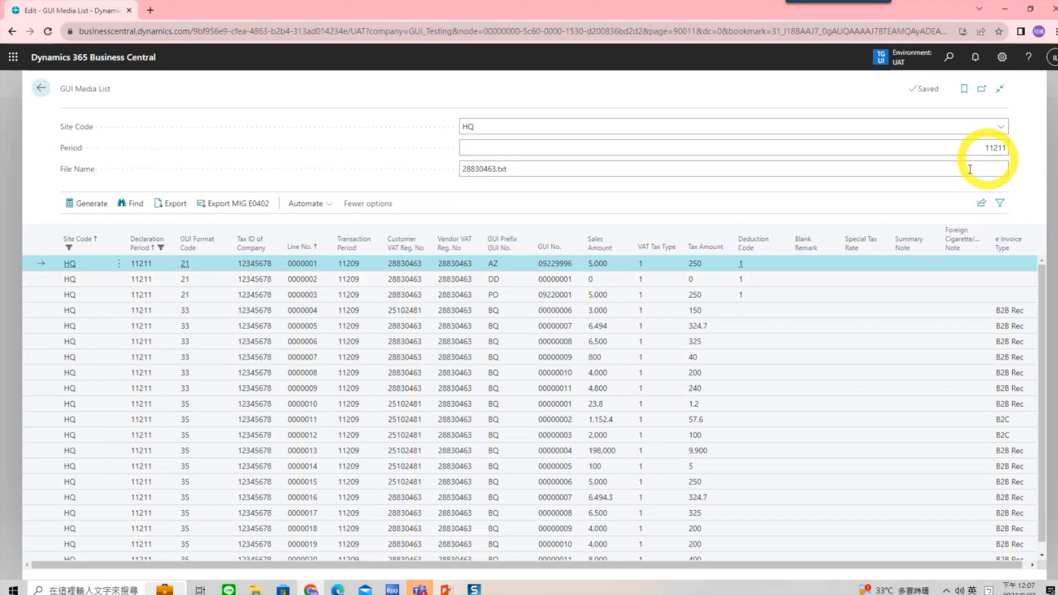
{"action": "scroll", "coordinate": [539, 306], "scroll_direction": "down", "scroll_amount": 1}
{"action": "left_click", "coordinate": [522, 384]}
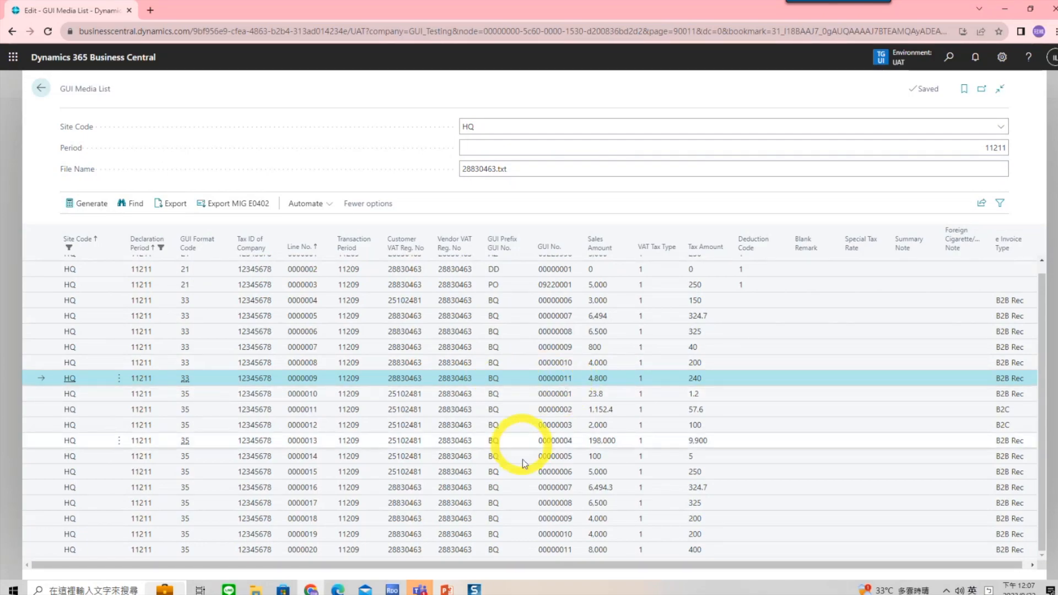
{"action": "left_click", "coordinate": [516, 550], "text": "ctrl"}
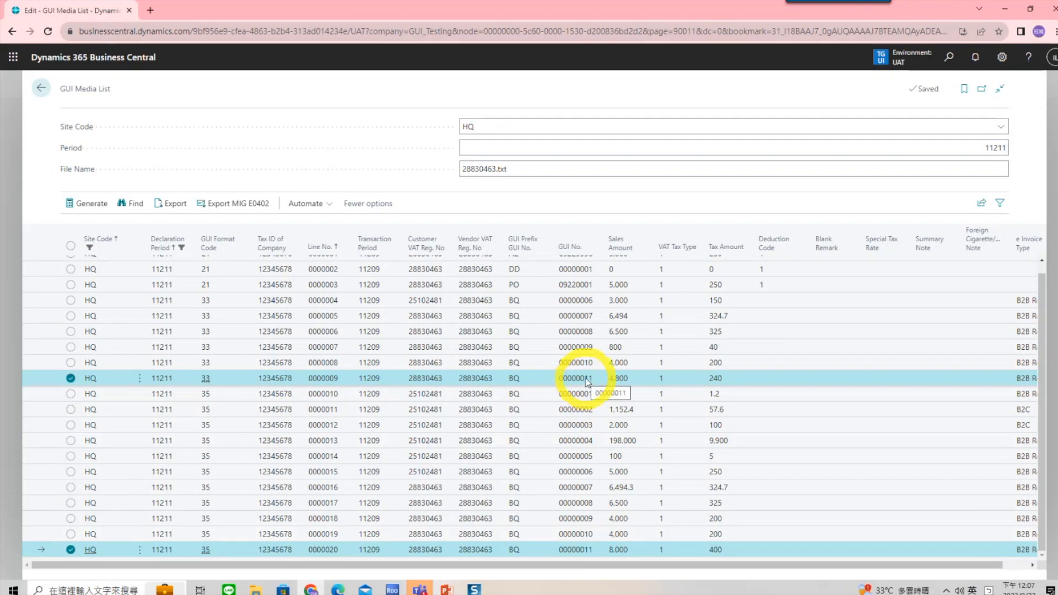
{"action": "scroll", "coordinate": [590, 380], "scroll_direction": "up", "scroll_amount": 1}
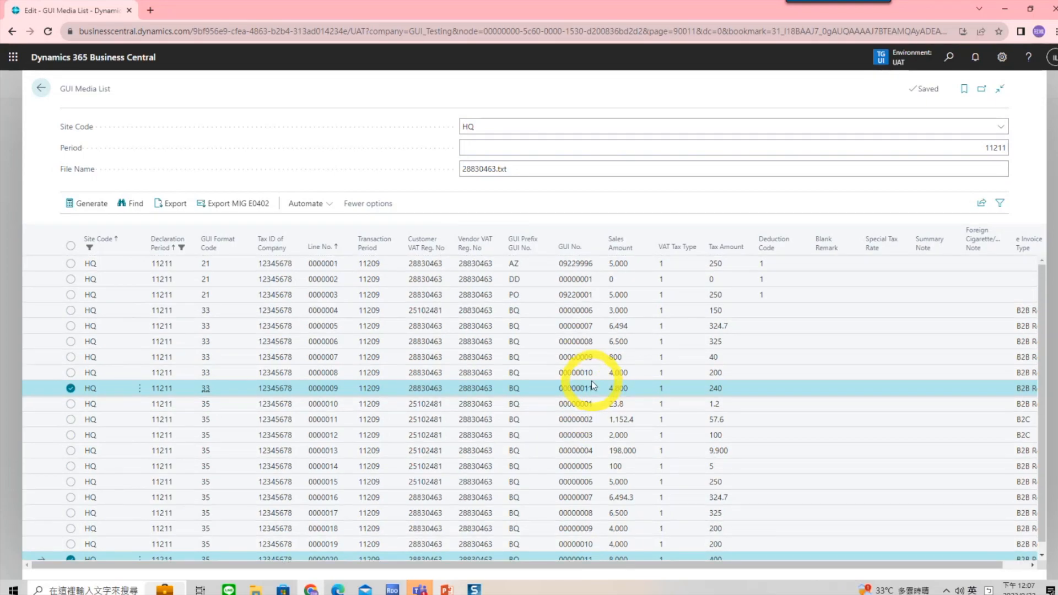
{"action": "left_click", "coordinate": [70, 295]}
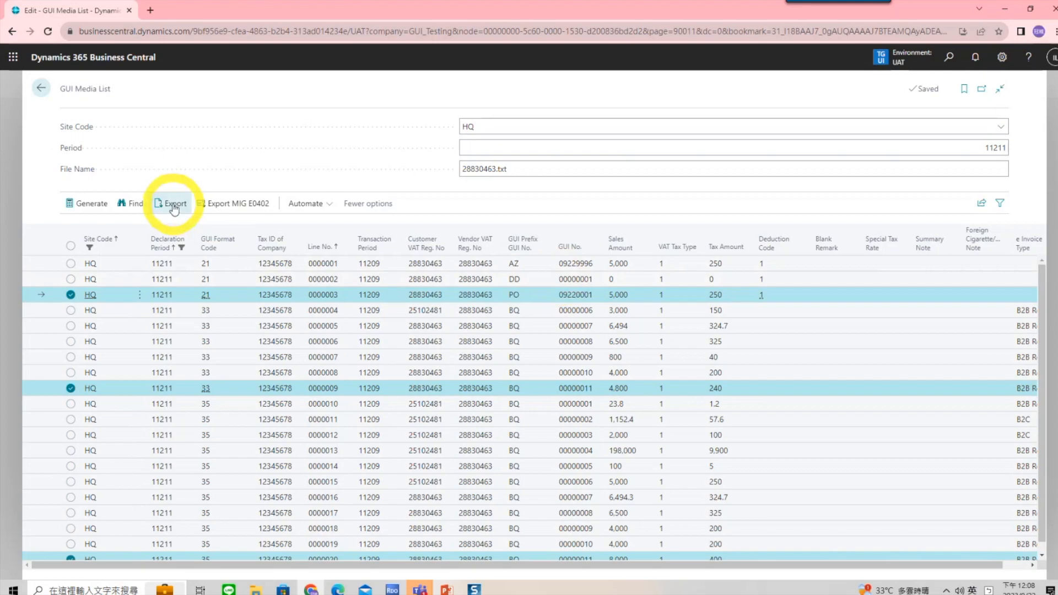
- Export the GUI Media List for period 11211 to its tax filing text file
{"action": "left_click", "coordinate": [74, 224]}
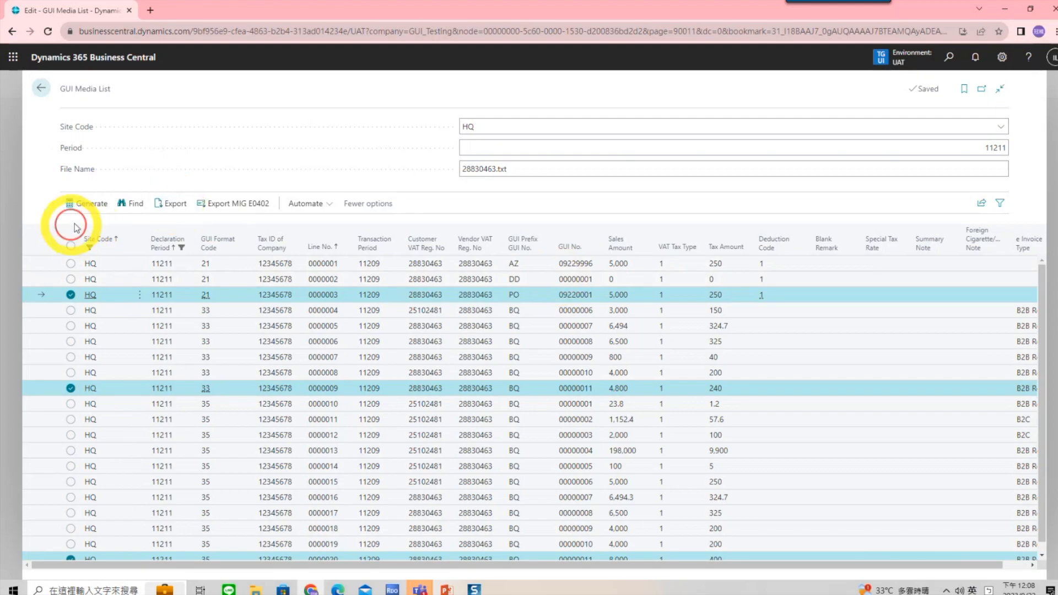
{"action": "left_click", "coordinate": [163, 204]}
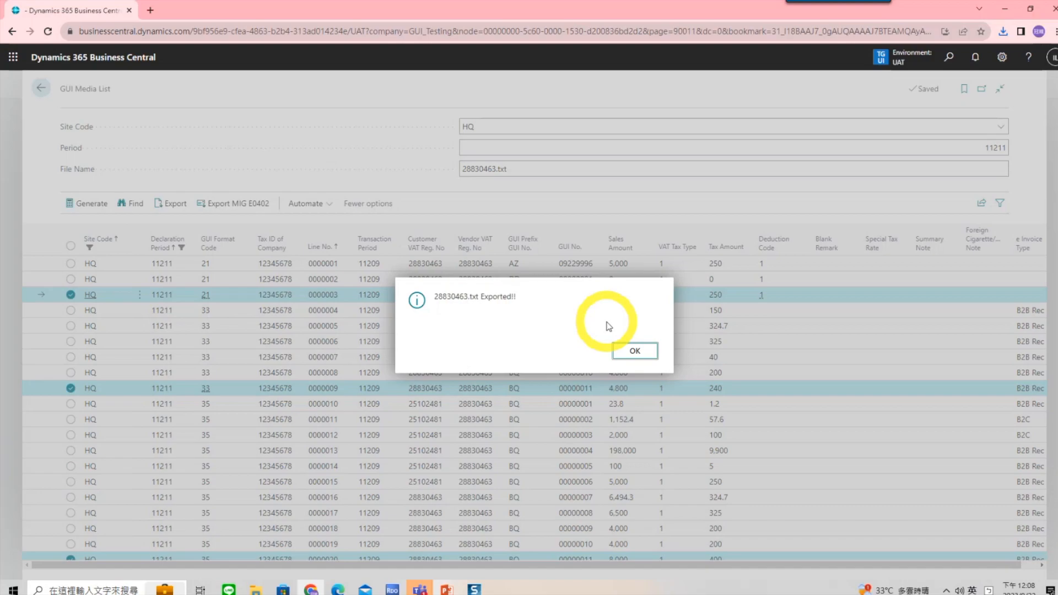
{"action": "left_click", "coordinate": [644, 359]}
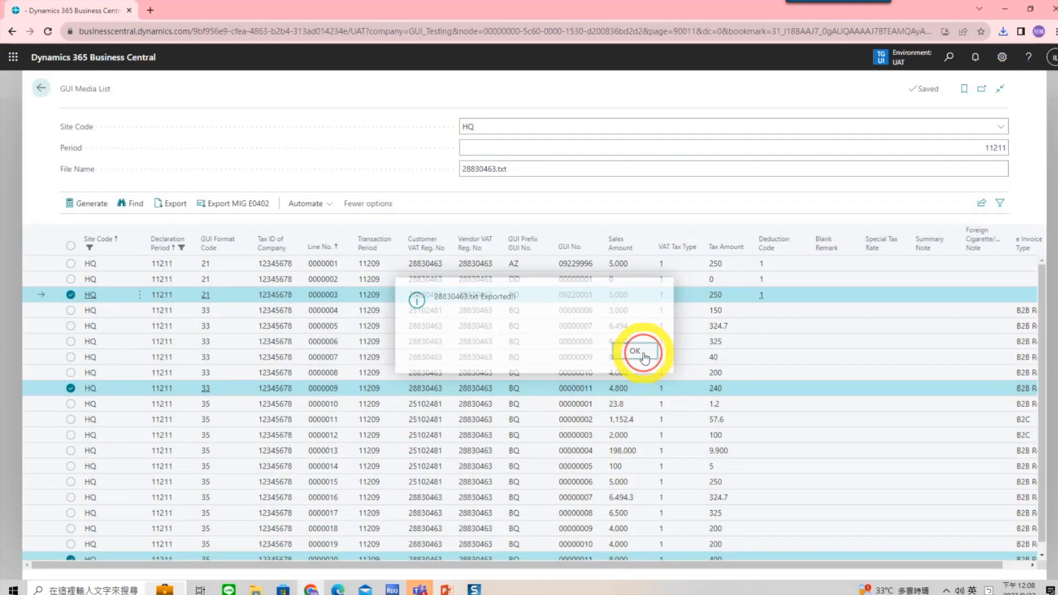
- Examine all lines of the exported media text file in Notepad at 150% zoom, and return to the PowerPoint concept slide
{"action": "left_click", "coordinate": [940, 66]}
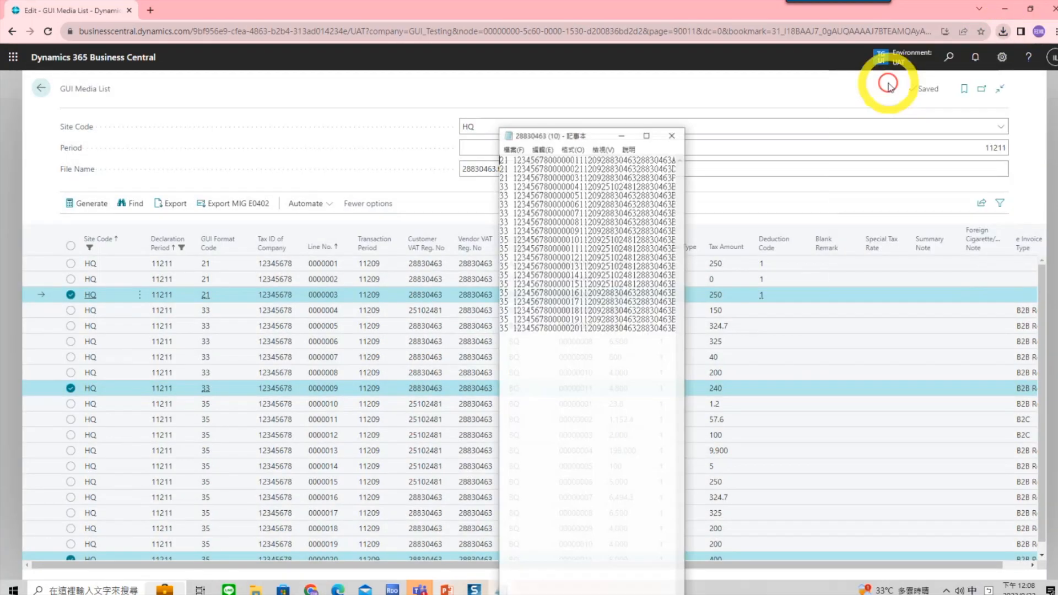
{"action": "left_click", "coordinate": [647, 133]}
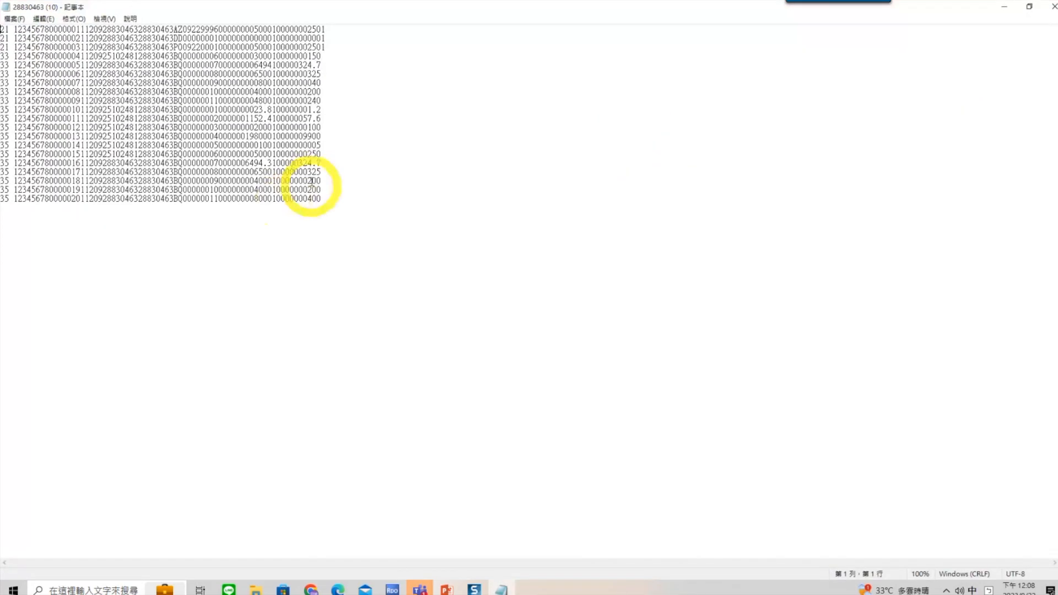
{"action": "scroll", "coordinate": [316, 218], "scroll_direction": "up", "scroll_amount": 5, "text": "ctrl"}
{"action": "left_click_drag", "start_coordinate": [481, 286], "coordinate": [1, 31]}
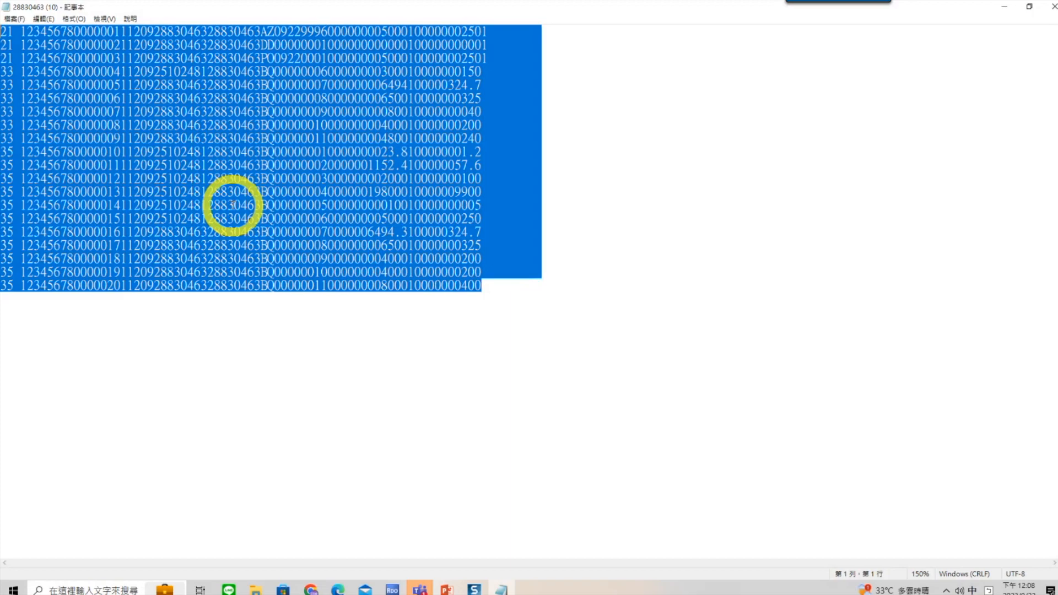
{"action": "left_click", "coordinate": [446, 589]}
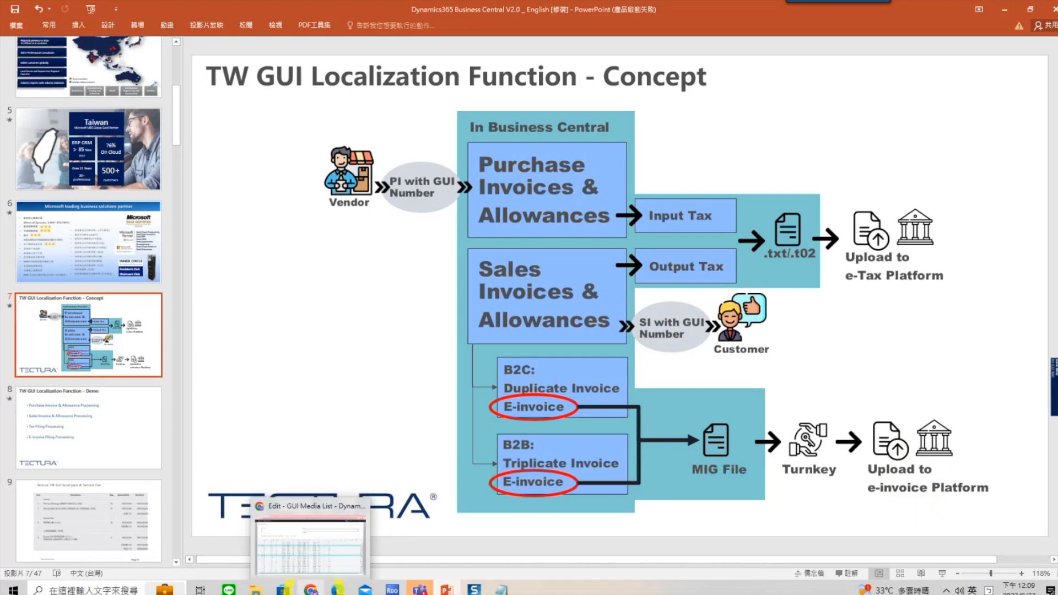
- Return to Business Central, open the GUI MIG Log B2B Cert. list and enable both the Allowance and GUI records of BQ00000011
{"action": "left_click", "coordinate": [312, 589]}
{"action": "left_click", "coordinate": [39, 89]}
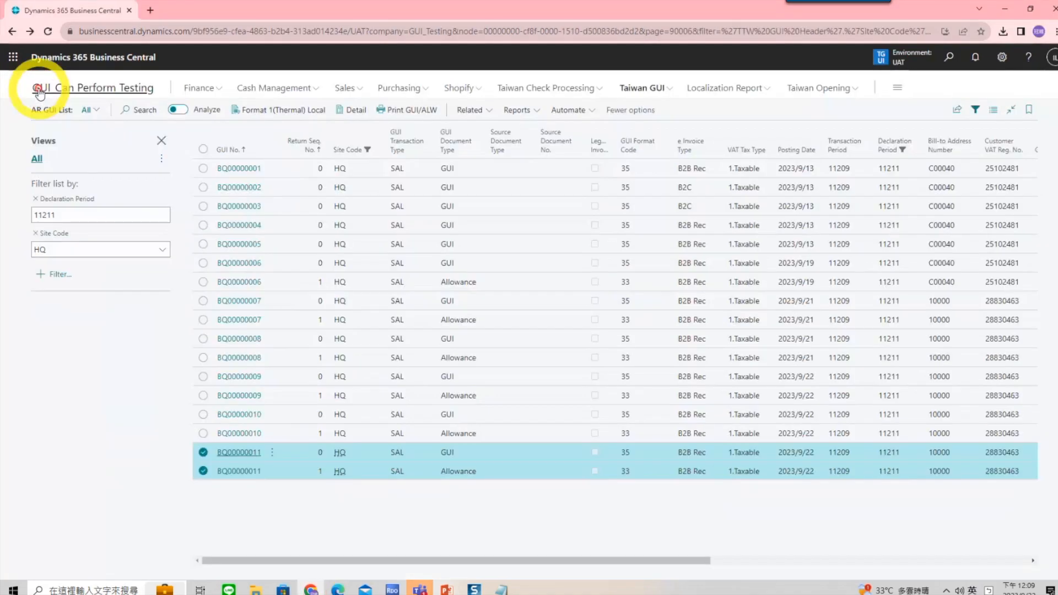
{"action": "left_click", "coordinate": [633, 88]}
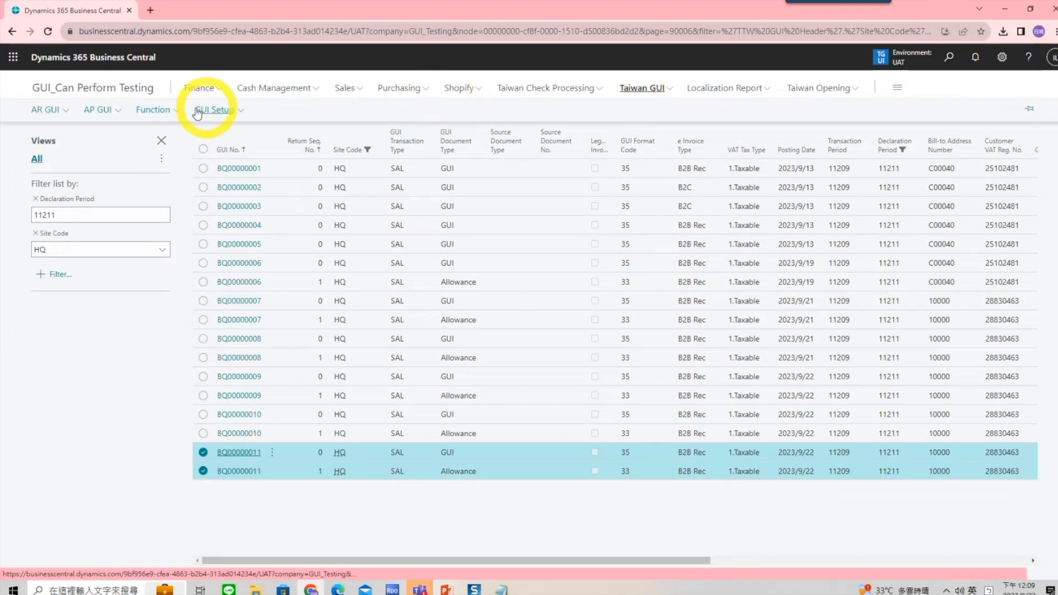
{"action": "left_click", "coordinate": [164, 112]}
{"action": "mouse_move", "coordinate": [165, 124]}
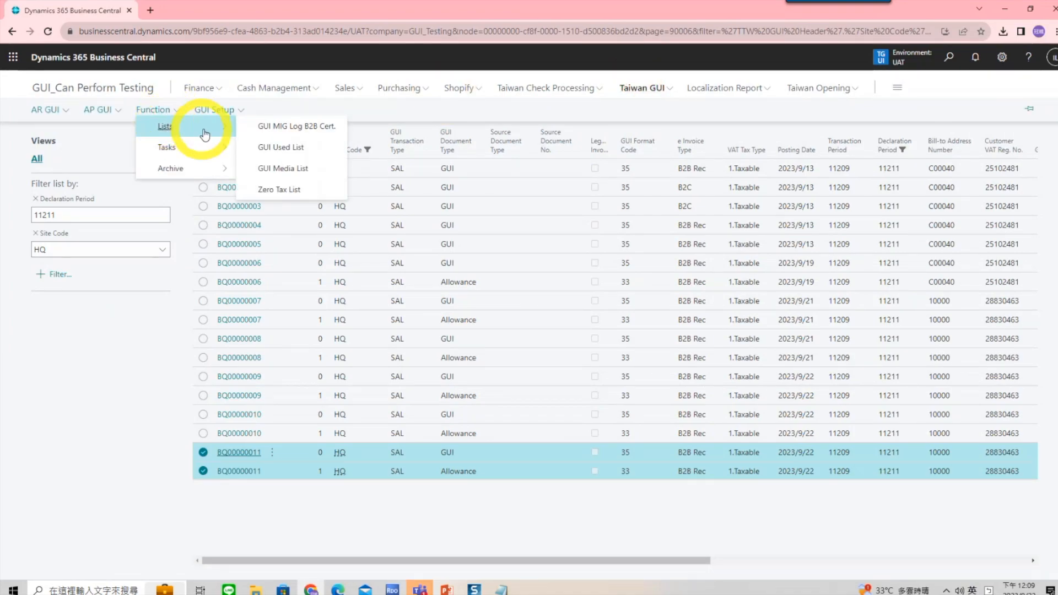
{"action": "left_click", "coordinate": [303, 132]}
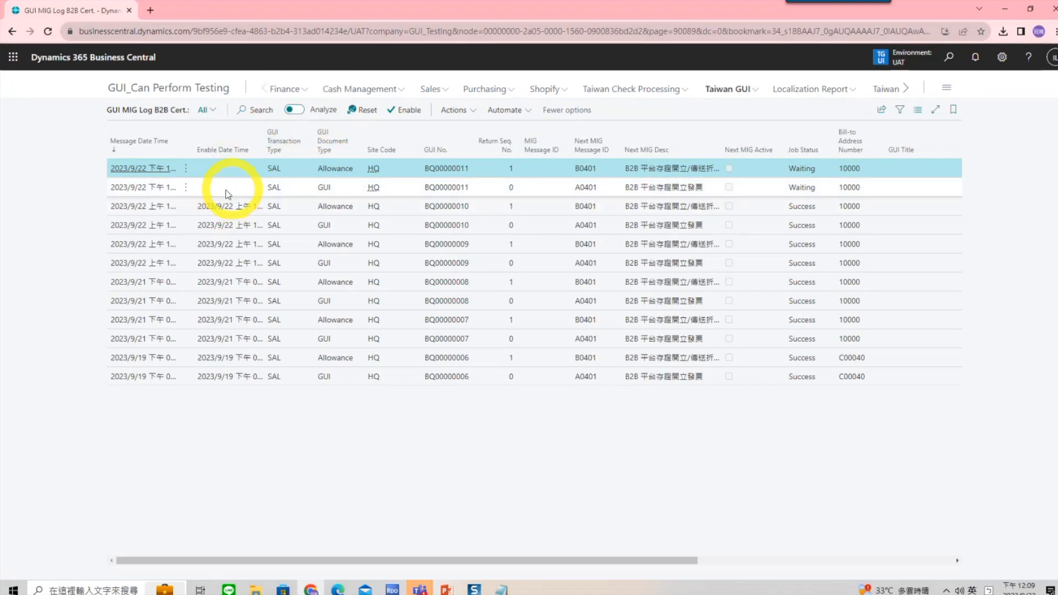
{"action": "left_click", "coordinate": [204, 187], "text": "ctrl"}
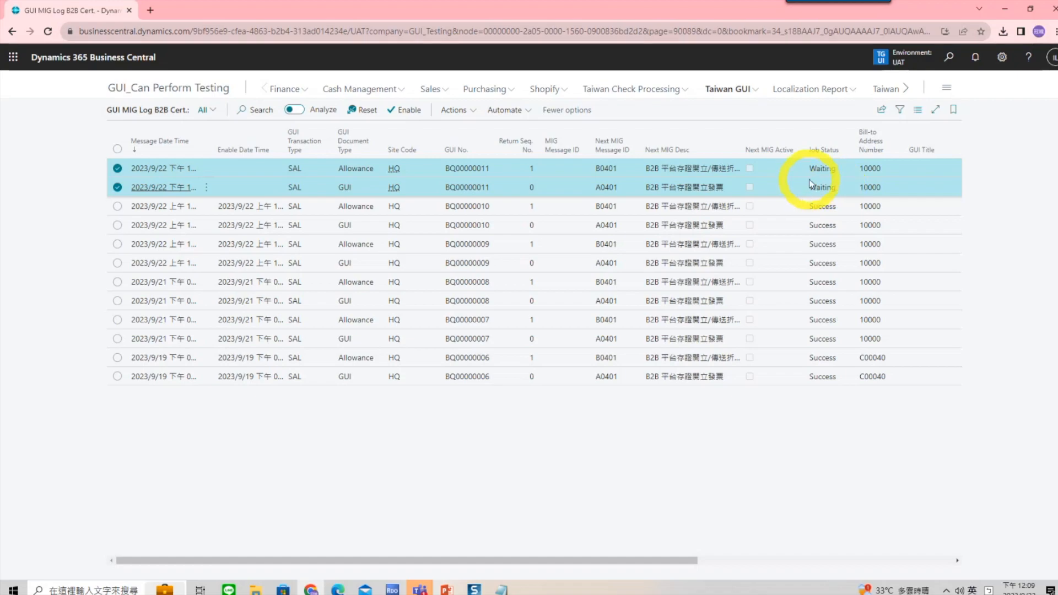
{"action": "left_click", "coordinate": [405, 112]}
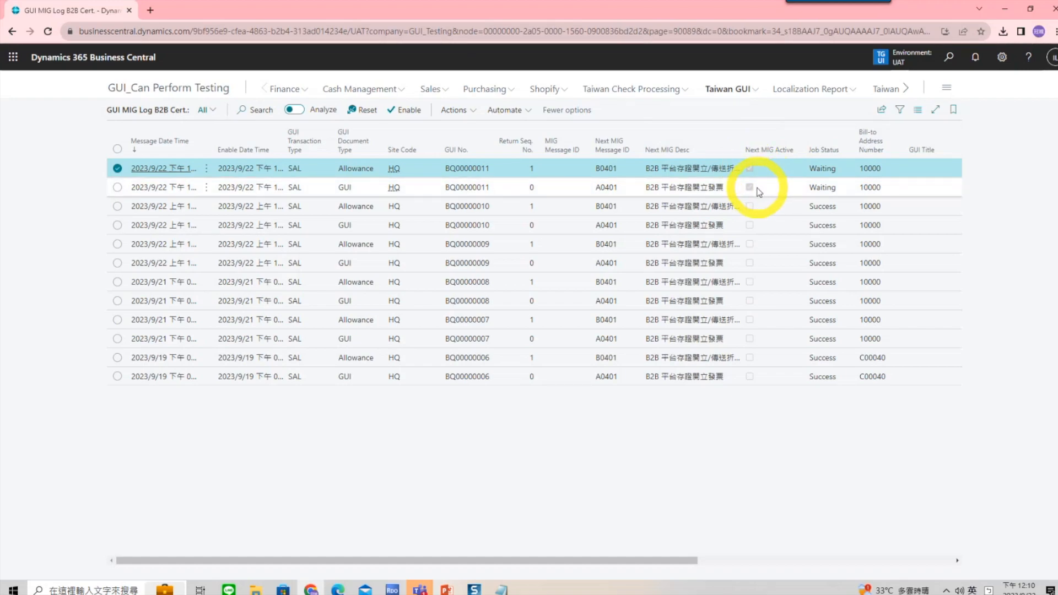
- Create the MIG files for the enabled records with the MIG Direct Creator
{"action": "left_click", "coordinate": [727, 89]}
{"action": "left_click", "coordinate": [251, 110]}
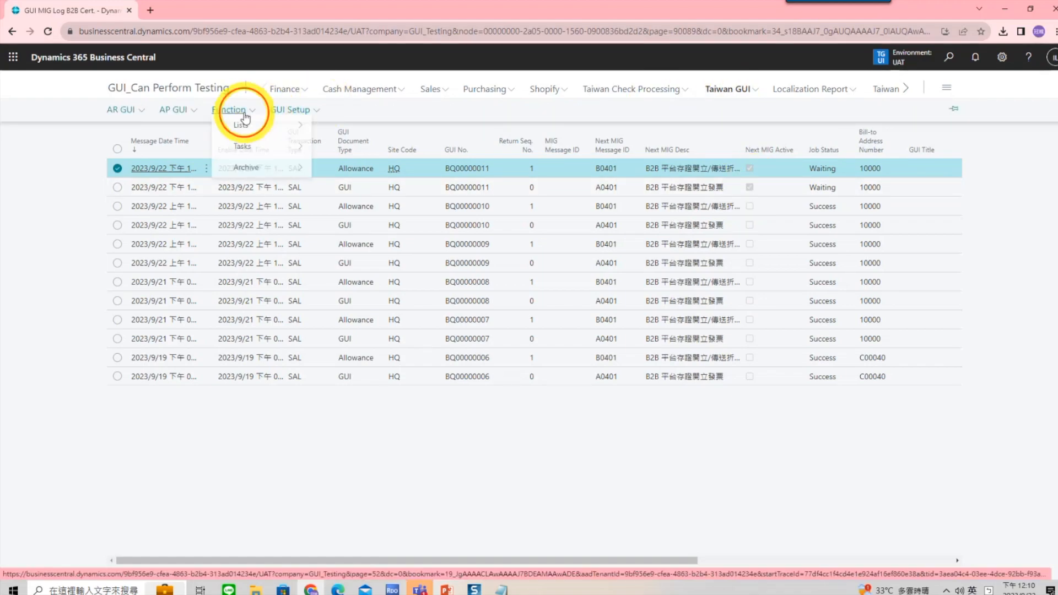
{"action": "left_click", "coordinate": [246, 169]}
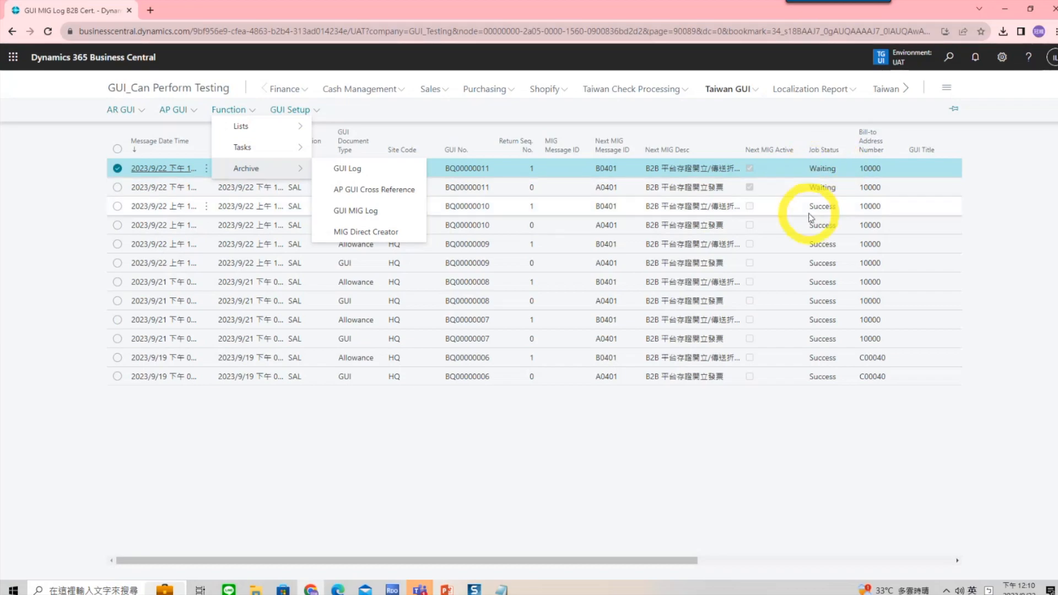
{"action": "left_click", "coordinate": [382, 233]}
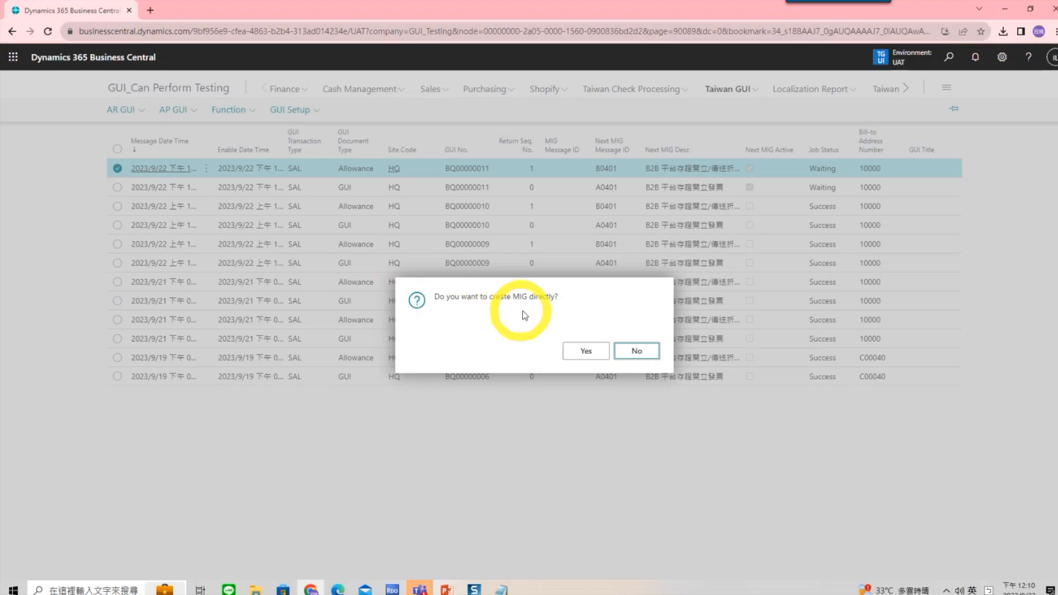
{"action": "left_click", "coordinate": [586, 353]}
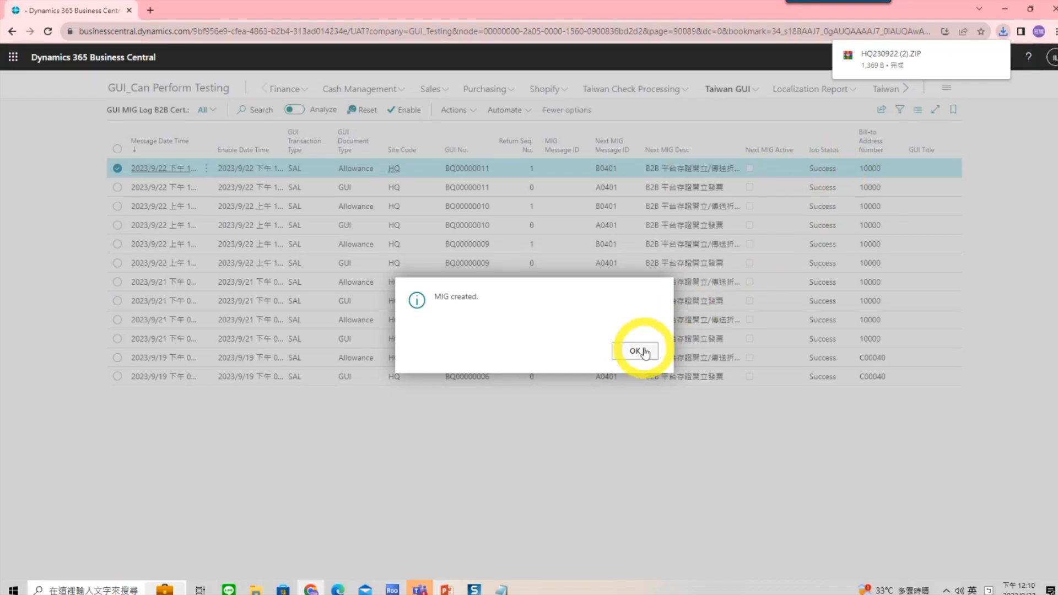
{"action": "left_click", "coordinate": [637, 351]}
- Inspect the XML files inside the downloaded HQ230922 (2).ZIP in WinRAR, and return to the PowerPoint concept slide
{"action": "left_click", "coordinate": [1003, 31]}
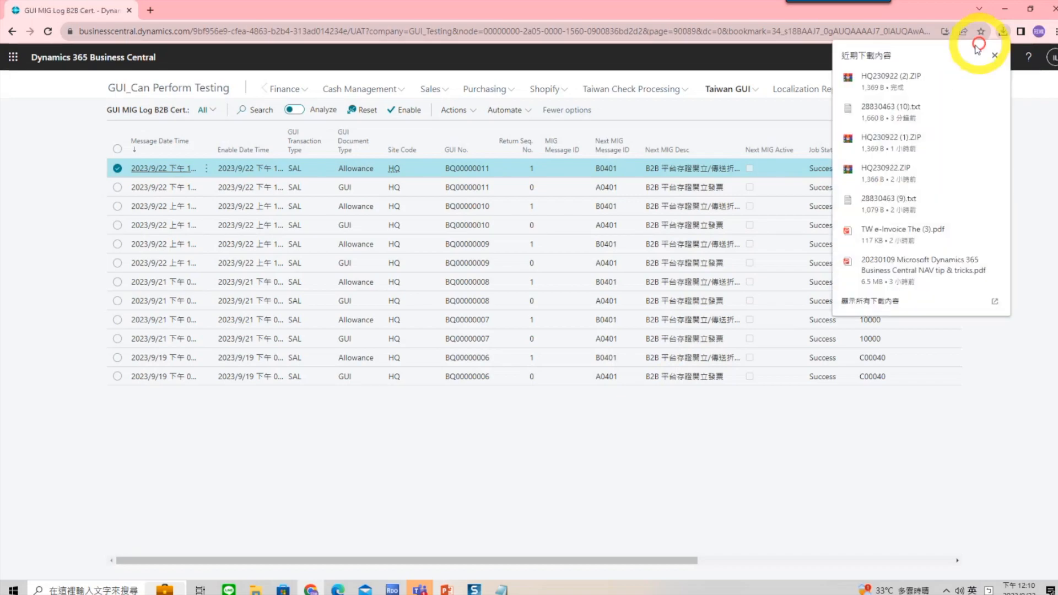
{"action": "left_click", "coordinate": [888, 80]}
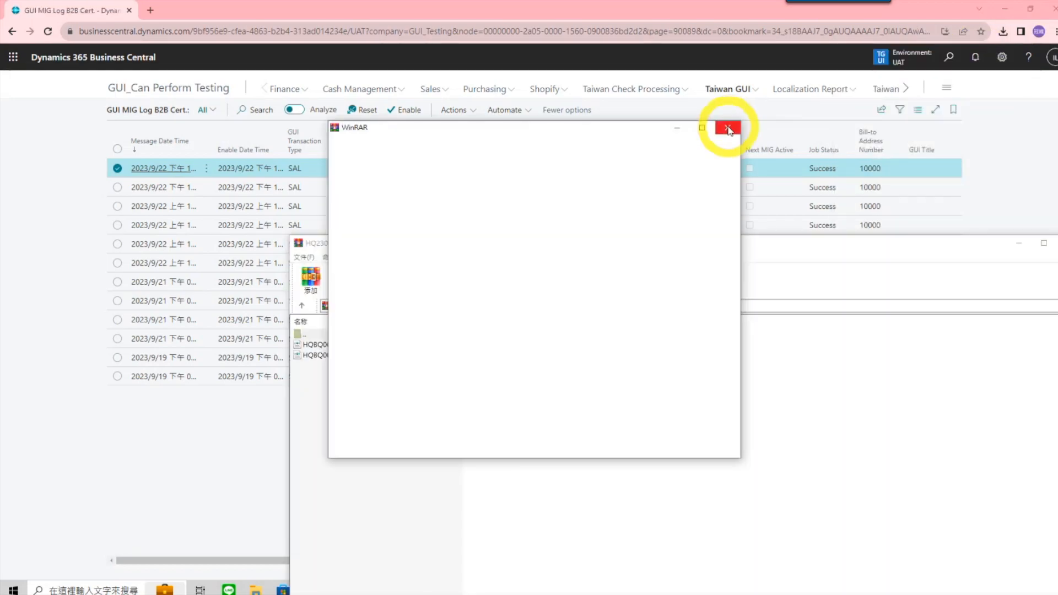
{"action": "left_click", "coordinate": [408, 345]}
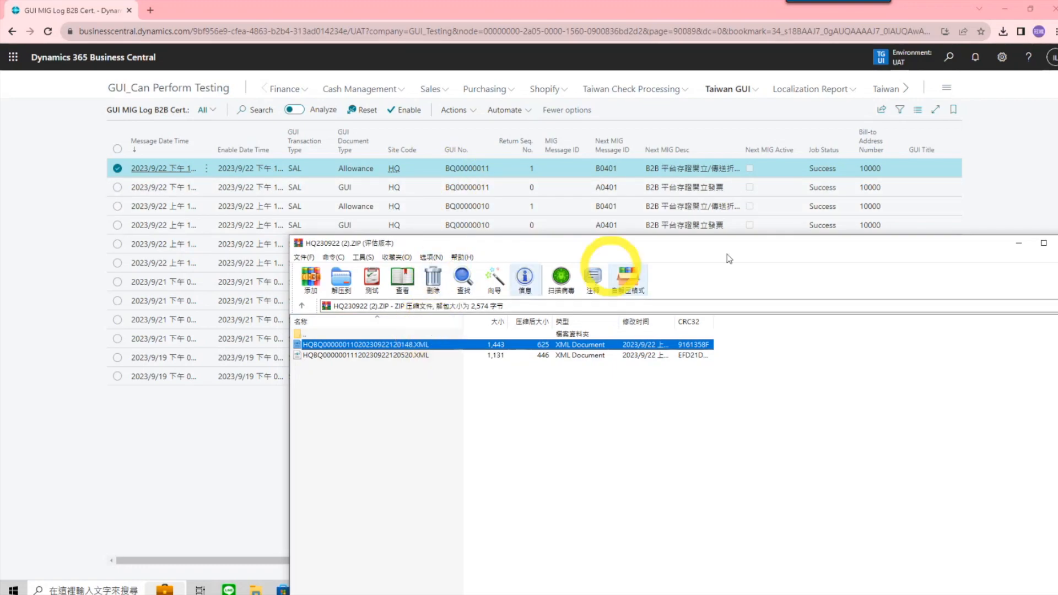
{"action": "left_click", "coordinate": [1018, 243]}
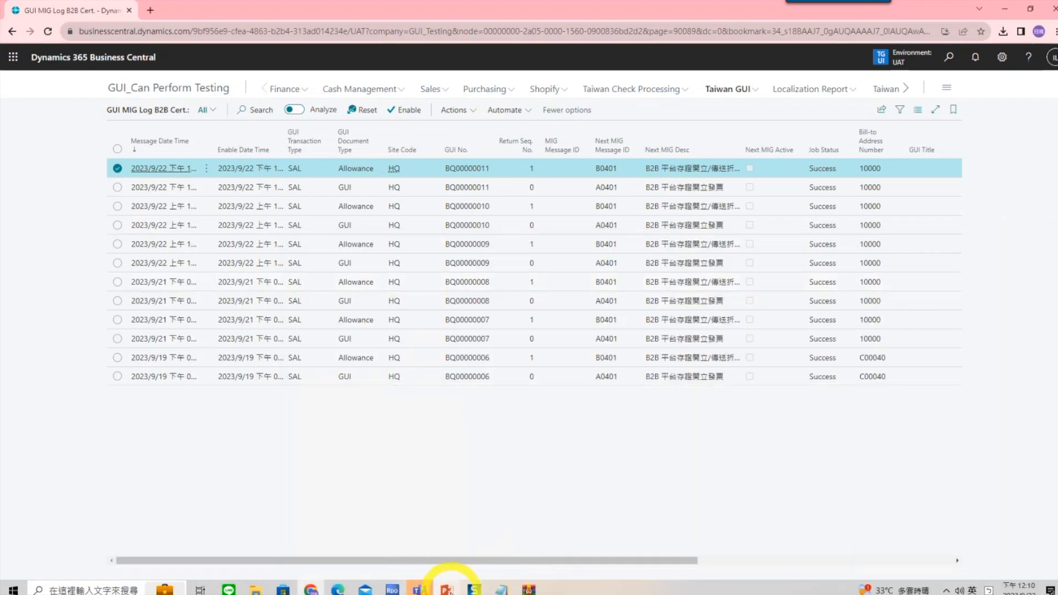
{"action": "left_click", "coordinate": [448, 589]}
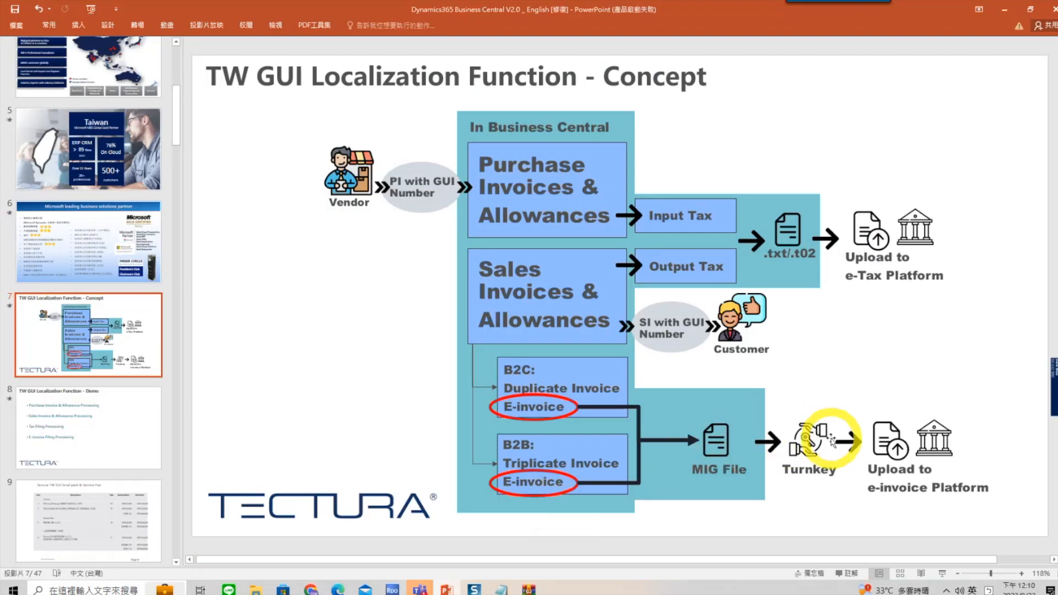